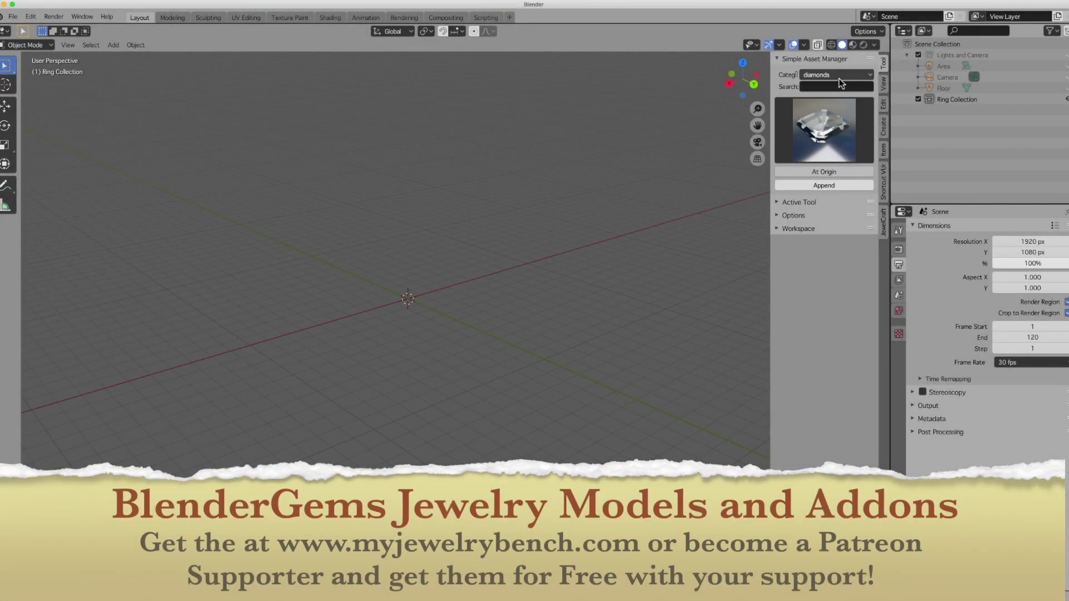
Append the Signet ring 1 model from the School Rings asset category to the scene.
left_click(839, 77)
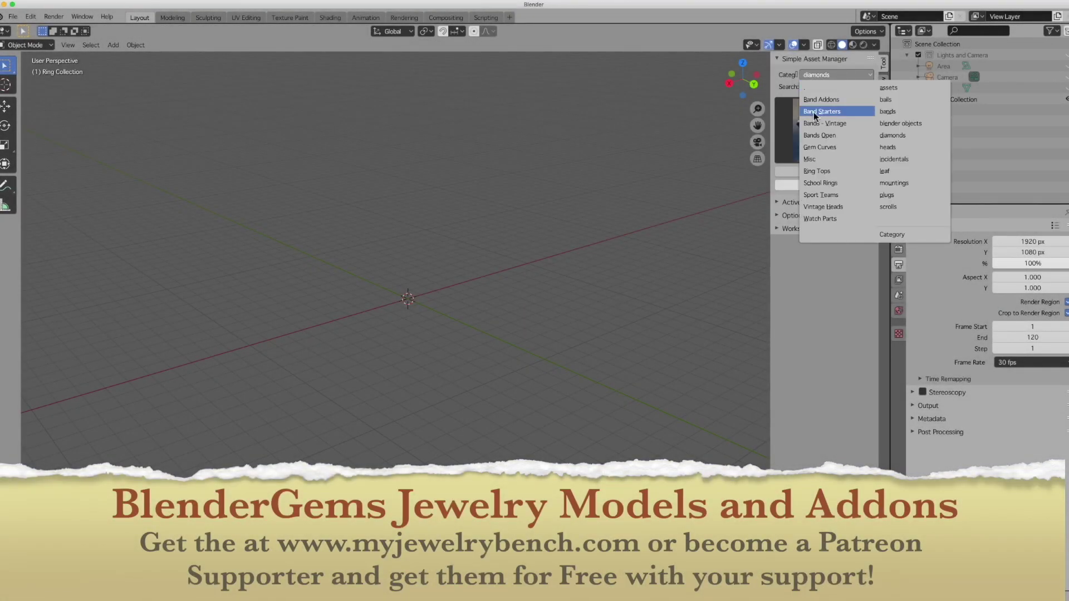
left_click(817, 158)
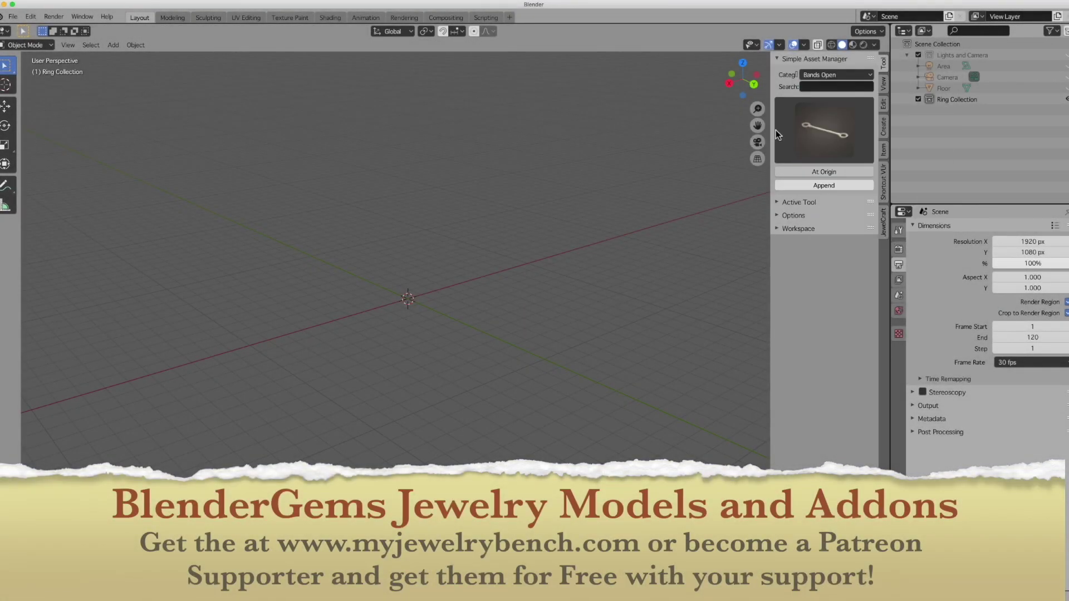
left_click(830, 77)
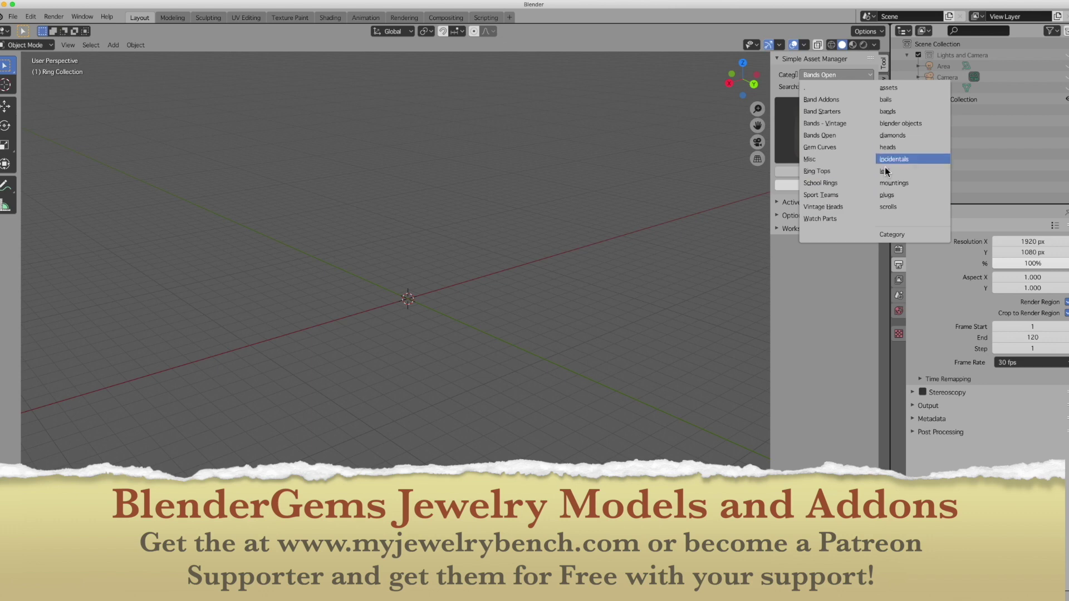
left_click(819, 183)
left_click(847, 123)
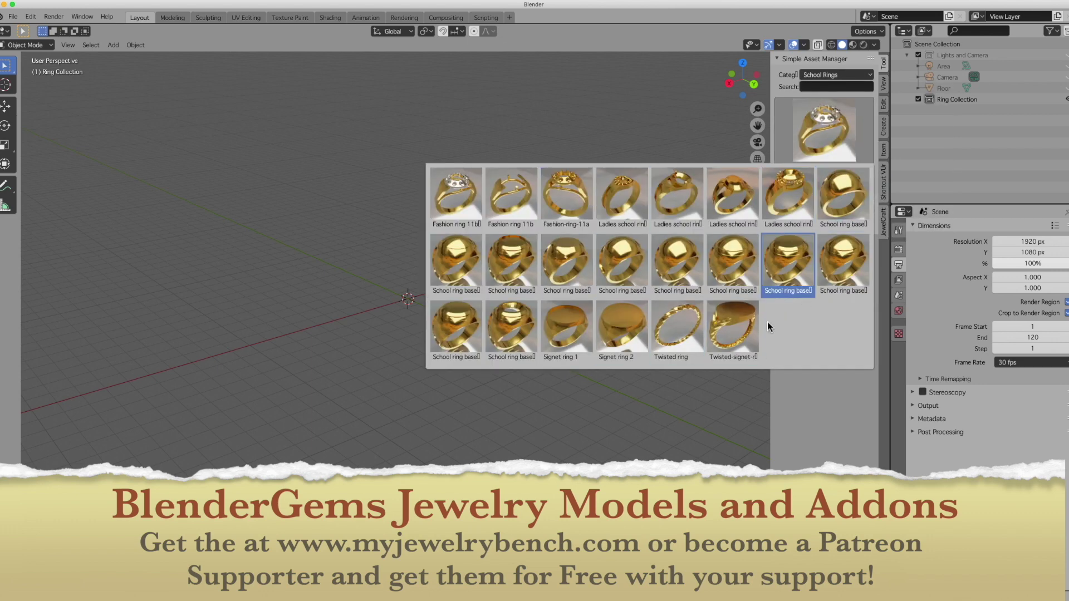
left_click(577, 322)
left_click(851, 185)
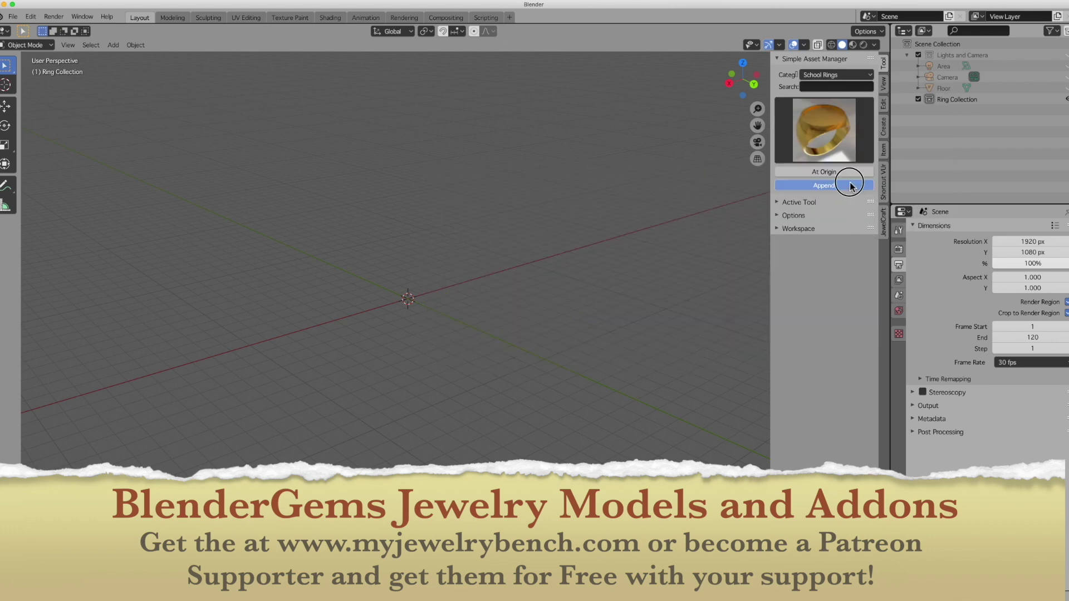
Delete the appended signet ring from the scene.
scroll(406, 303, "up", 2)
scroll(431, 287, "down", 3)
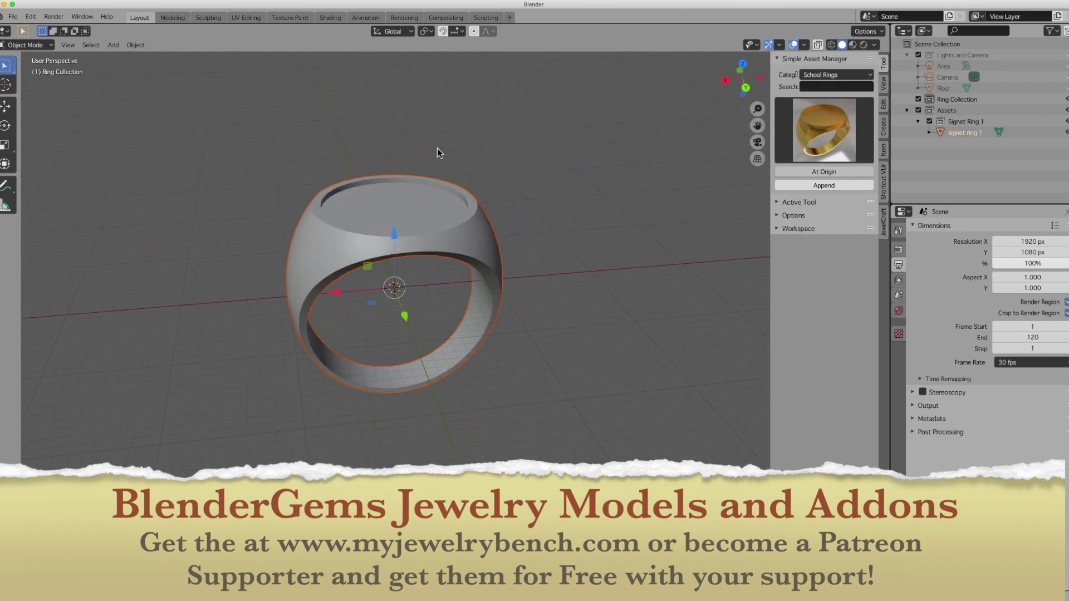
middle_click_drag(494, 246, 519, 238)
middle_click_drag(312, 283, 639, 294)
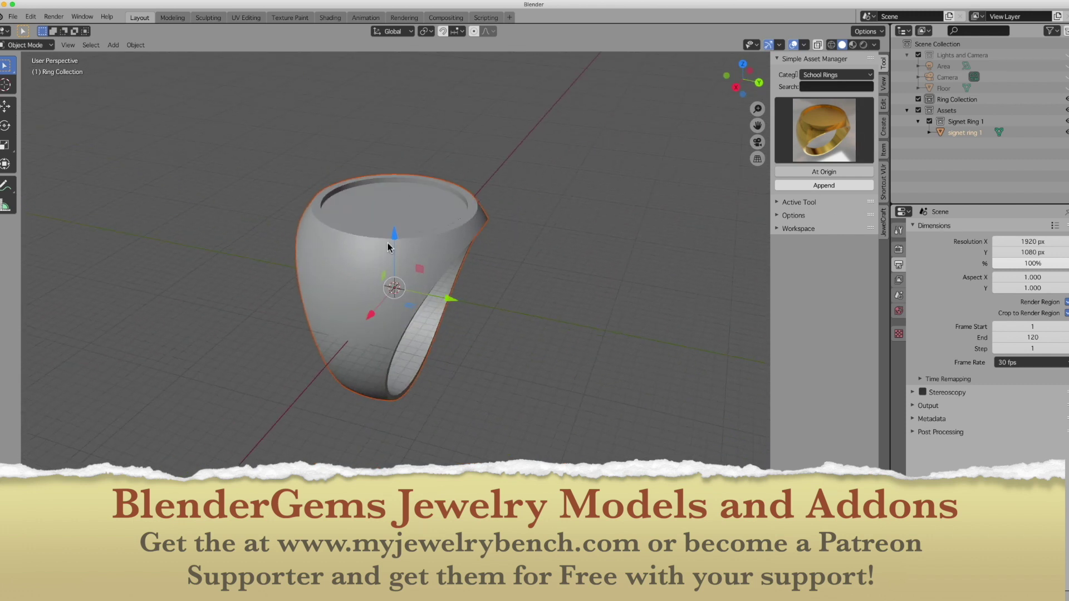
key("x")
left_click(388, 261)
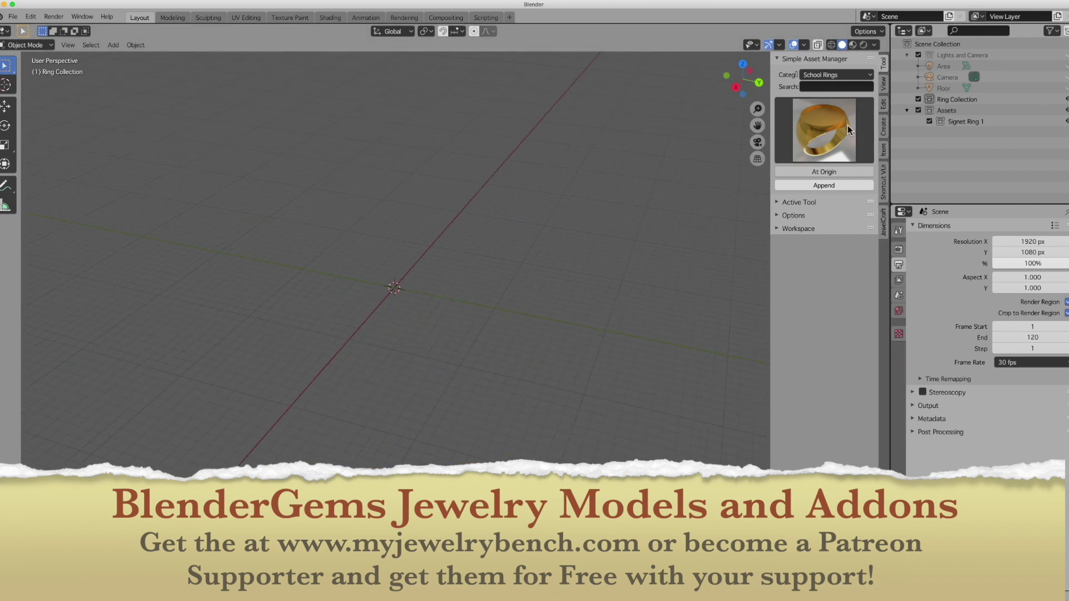
Browse the asset previews in the mountings, blender objects and incidentals categories.
left_click(832, 76)
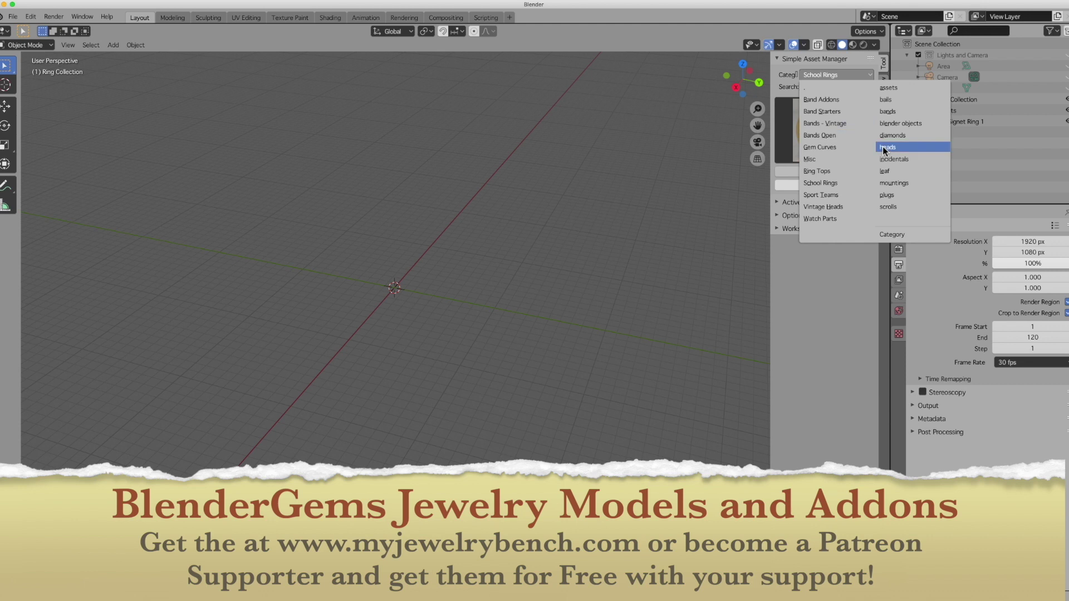
left_click(893, 183)
left_click(836, 148)
left_click(677, 211)
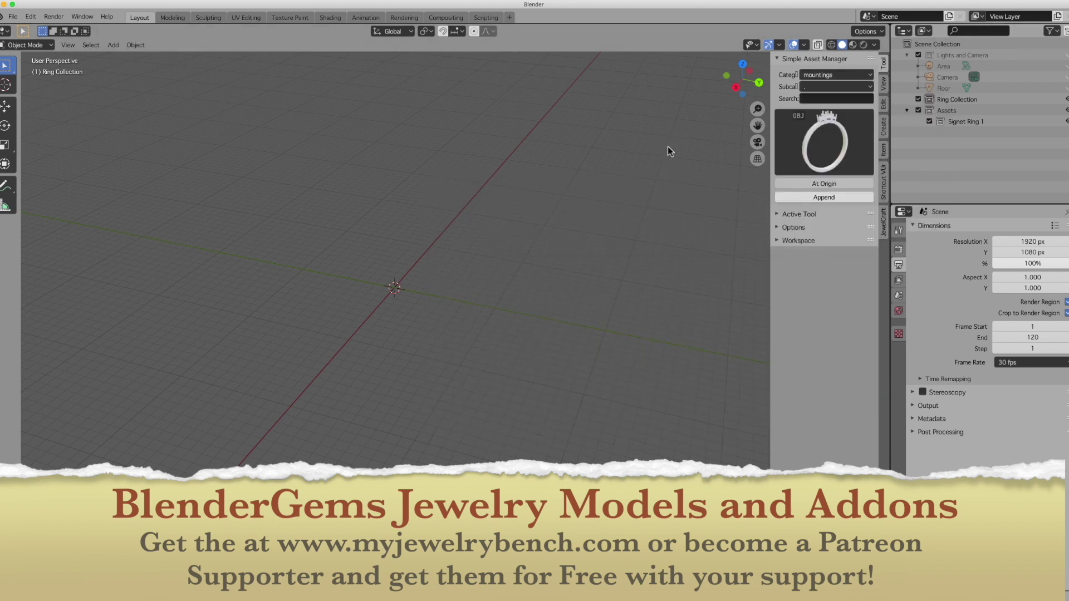
left_click(845, 76)
left_click(901, 123)
left_click(847, 136)
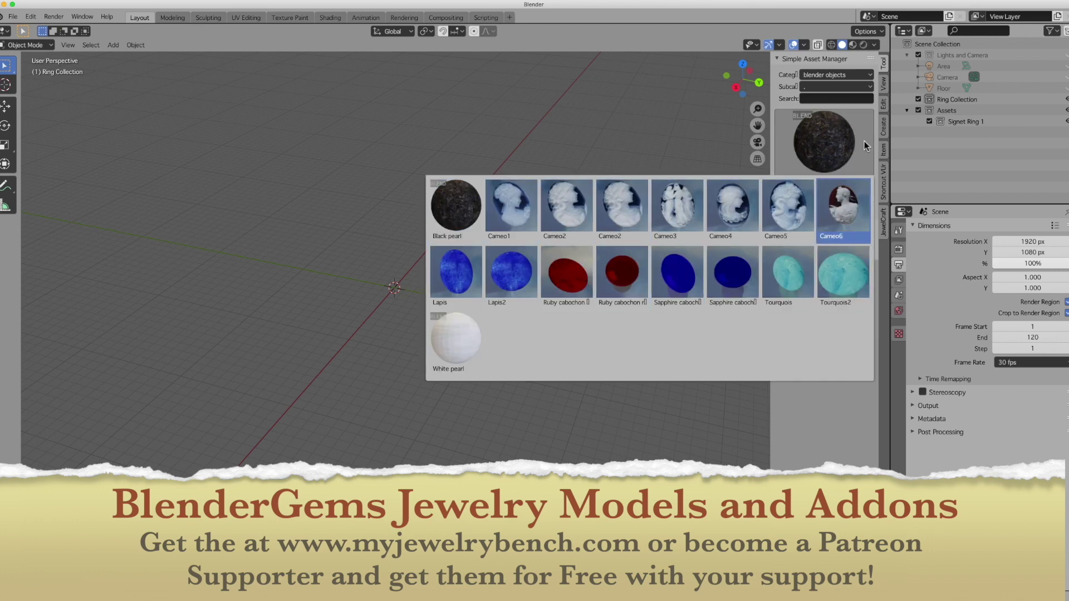
left_click(844, 75)
left_click(936, 165)
left_click(824, 133)
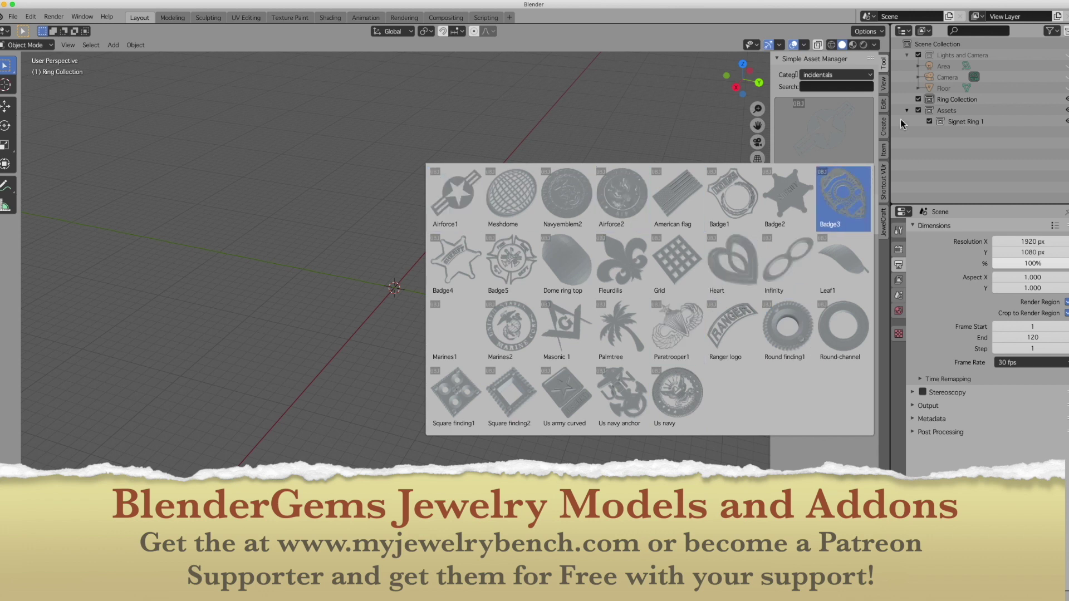
Browse the asset previews in the Misc, Vintage Heads and leaf categories and in the Square subcategory of heads.
left_click(823, 77)
left_click(811, 159)
left_click(825, 131)
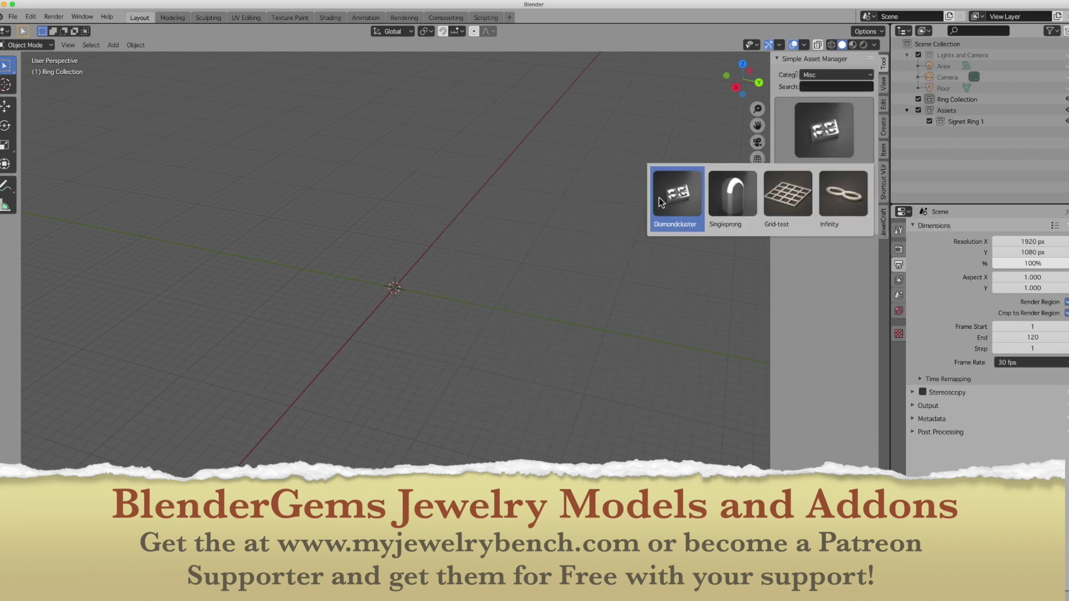
left_click(836, 74)
left_click(823, 210)
left_click(824, 131)
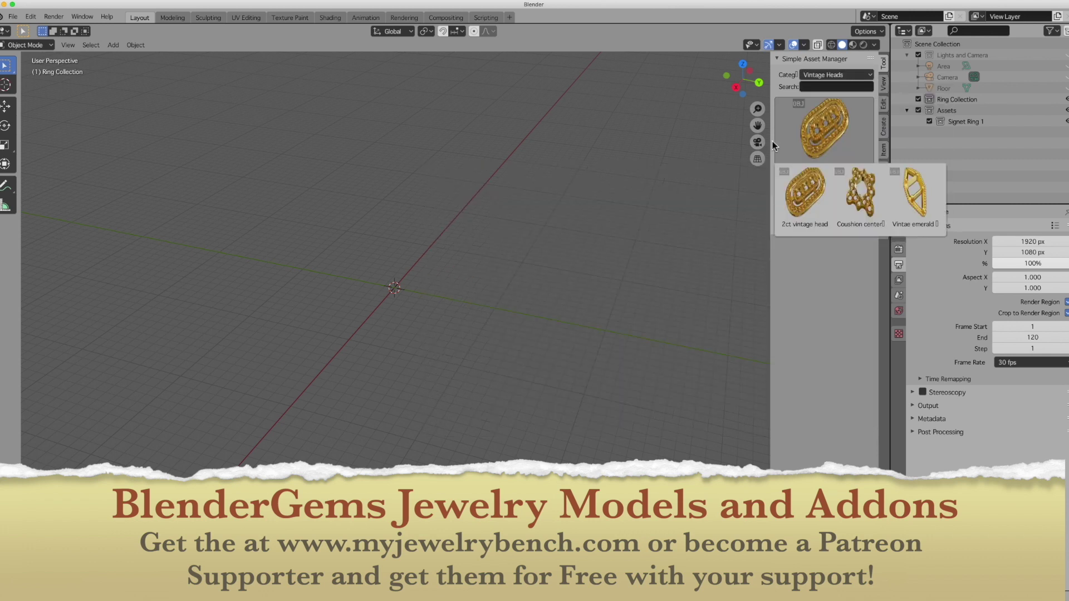
left_click(849, 76)
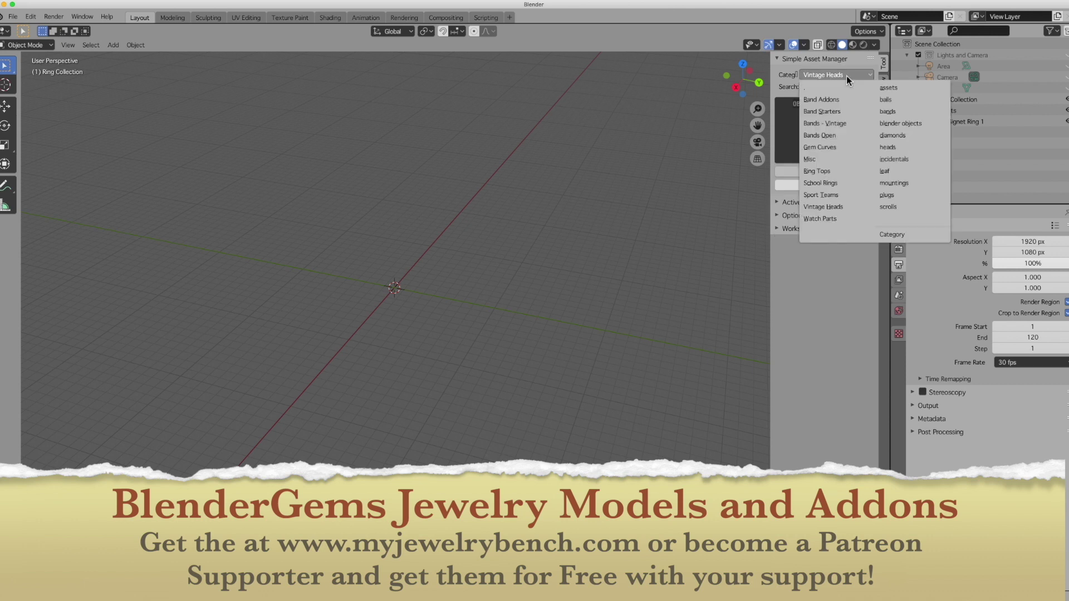
left_click(898, 179)
left_click(846, 143)
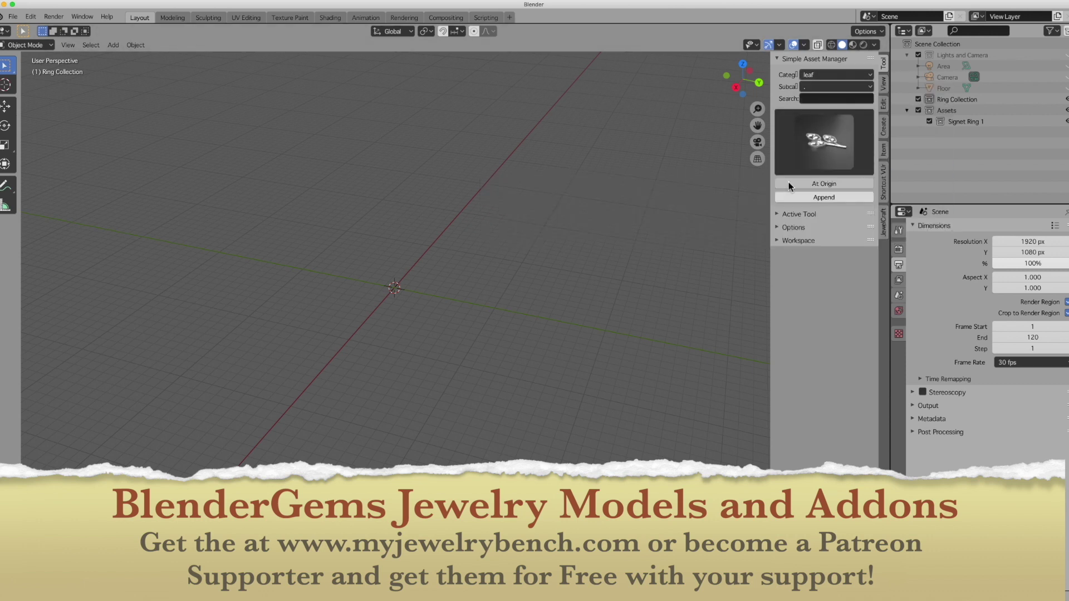
left_click(838, 75)
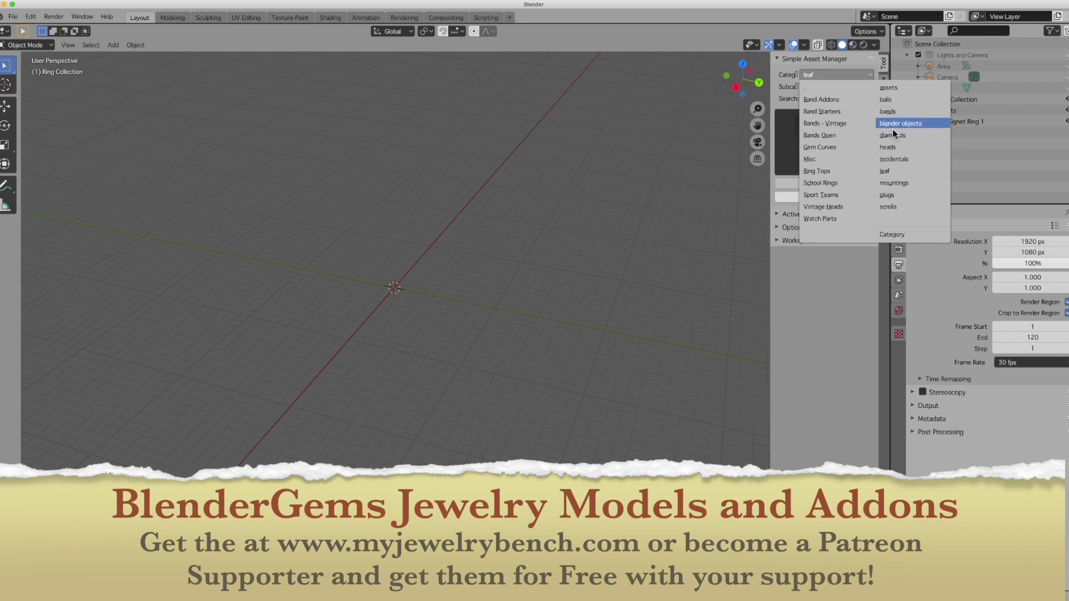
left_click(889, 145)
left_click(835, 86)
left_click(830, 173)
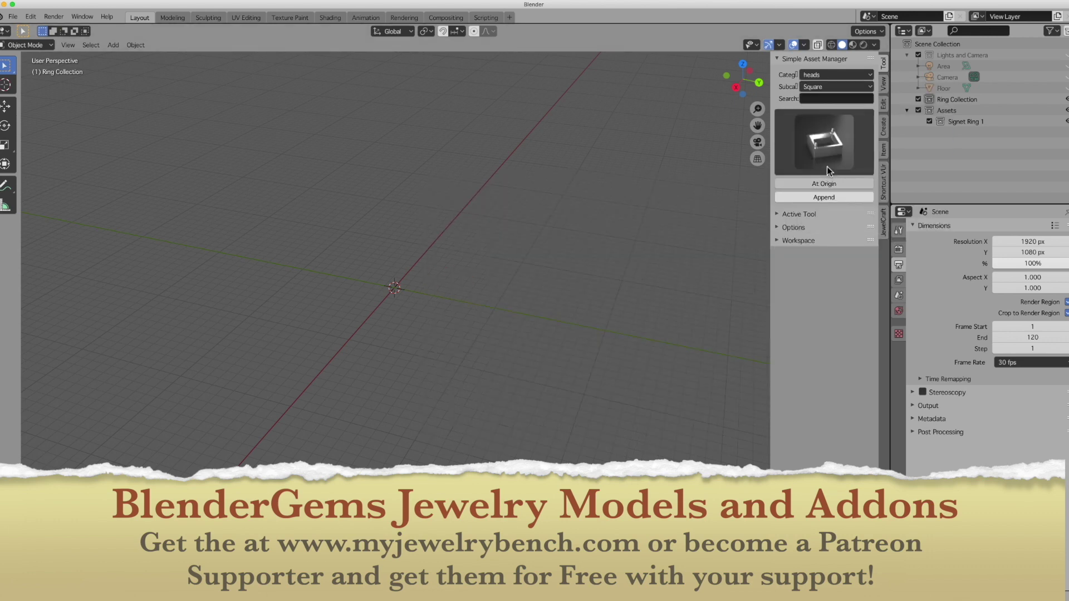
left_click(824, 142)
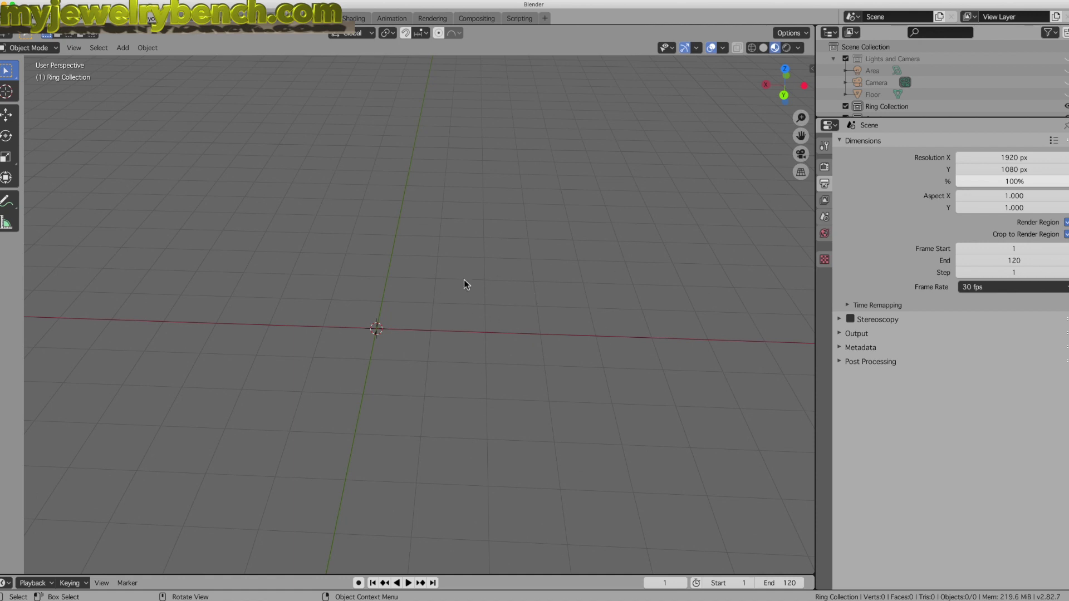
Add a mesh cone with 8 vertices, a 1 mm base radius and 2 mm depth at the origin.
key("shift+a")
mouse_move(418, 304)
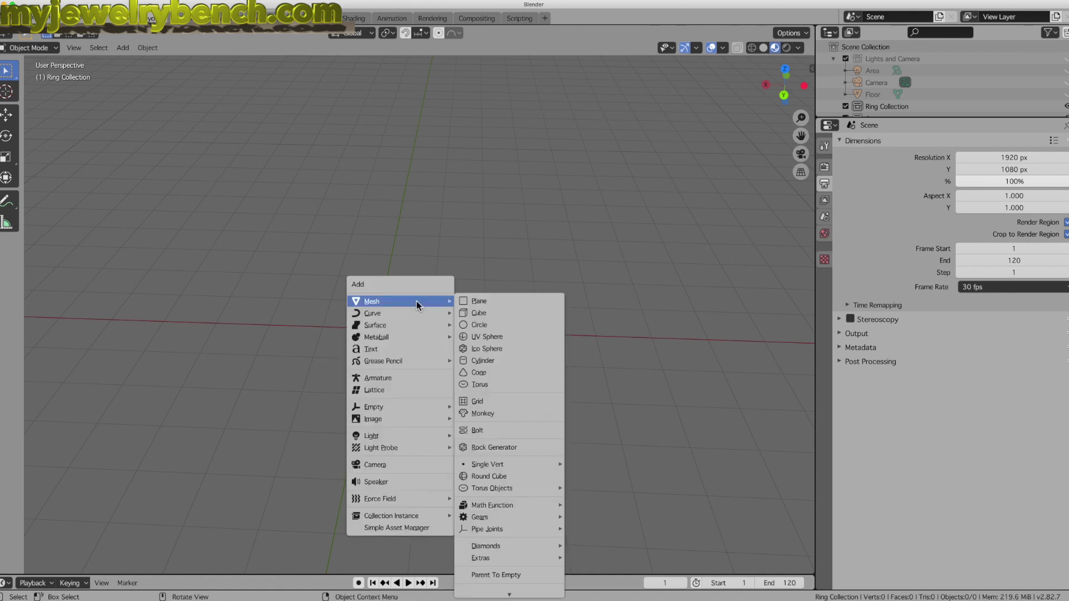
left_click(483, 373)
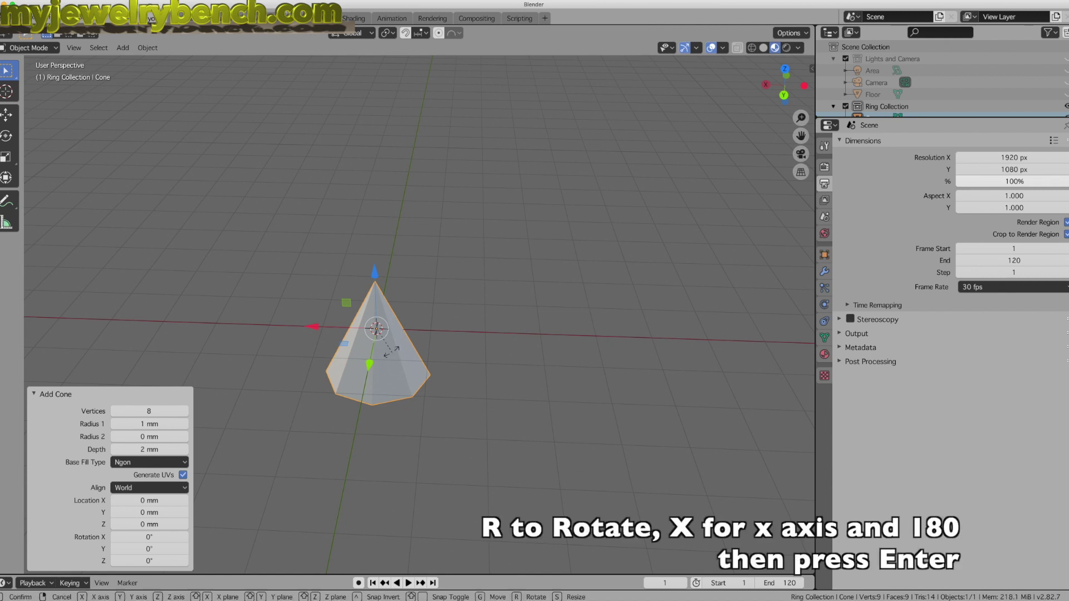
Rotate the cone 180° about the global X axis so its tip points down.
key("r")
type("x180")
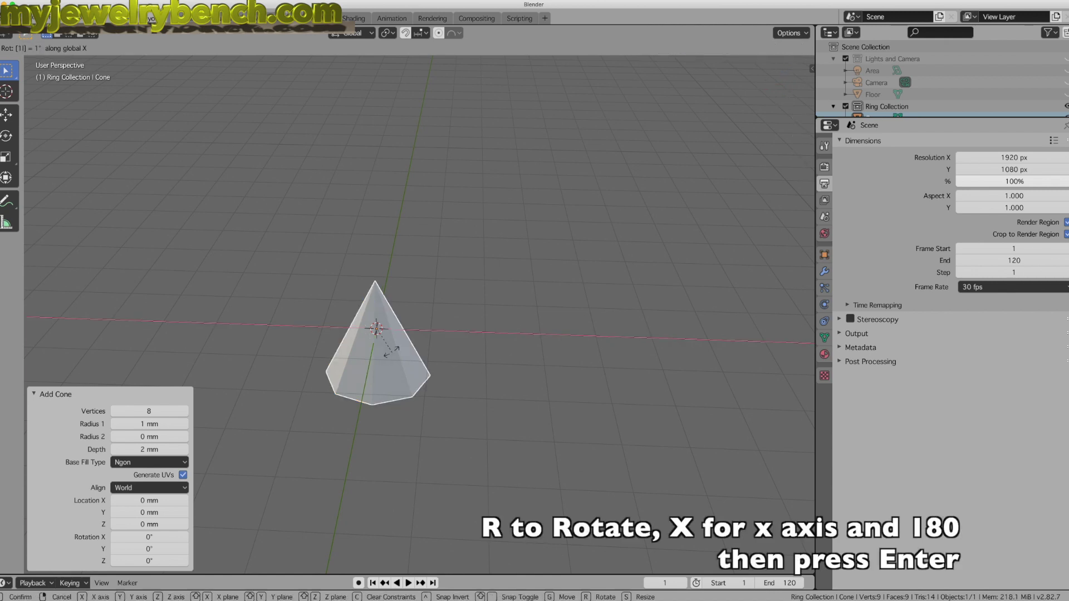
key("Return")
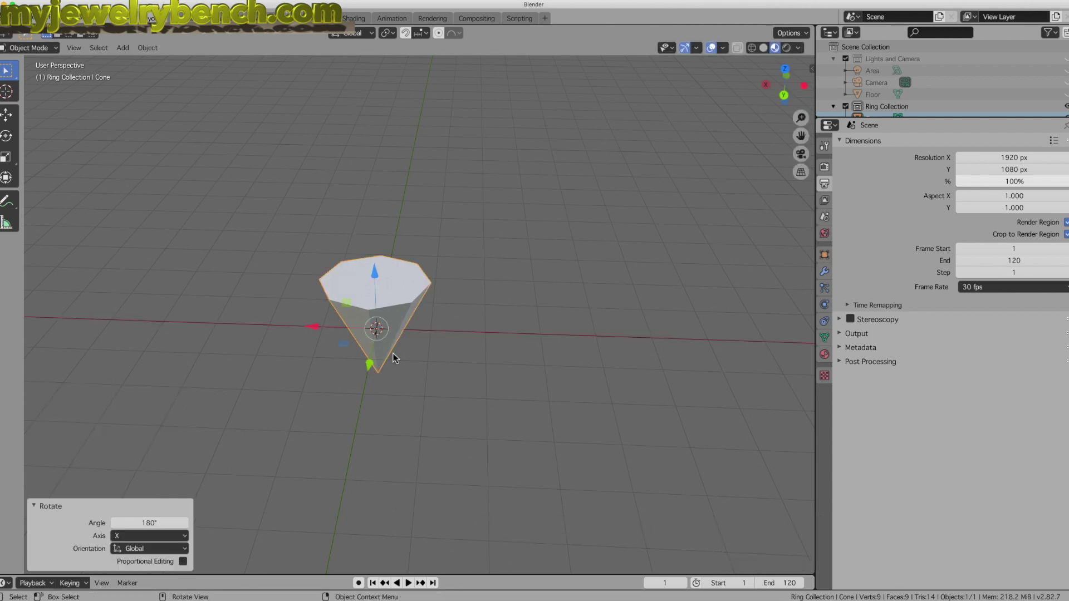
middle_click_drag(422, 249, 463, 232)
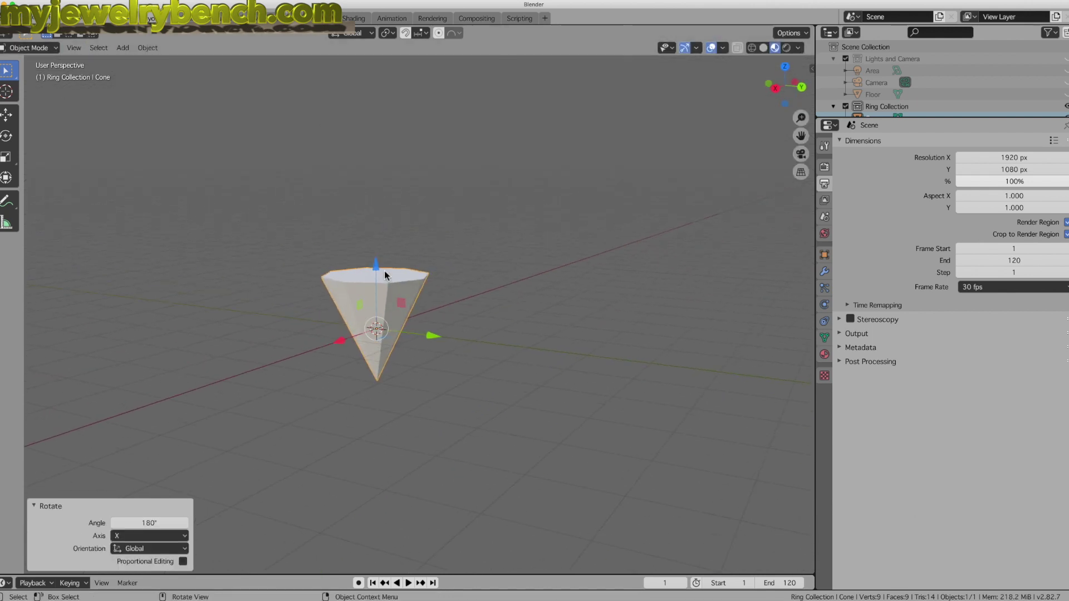
Delete the octagonal face on top of the cone in Edit Mode and return to Object Mode.
key("Tab")
middle_click_drag(384, 273, 384, 312)
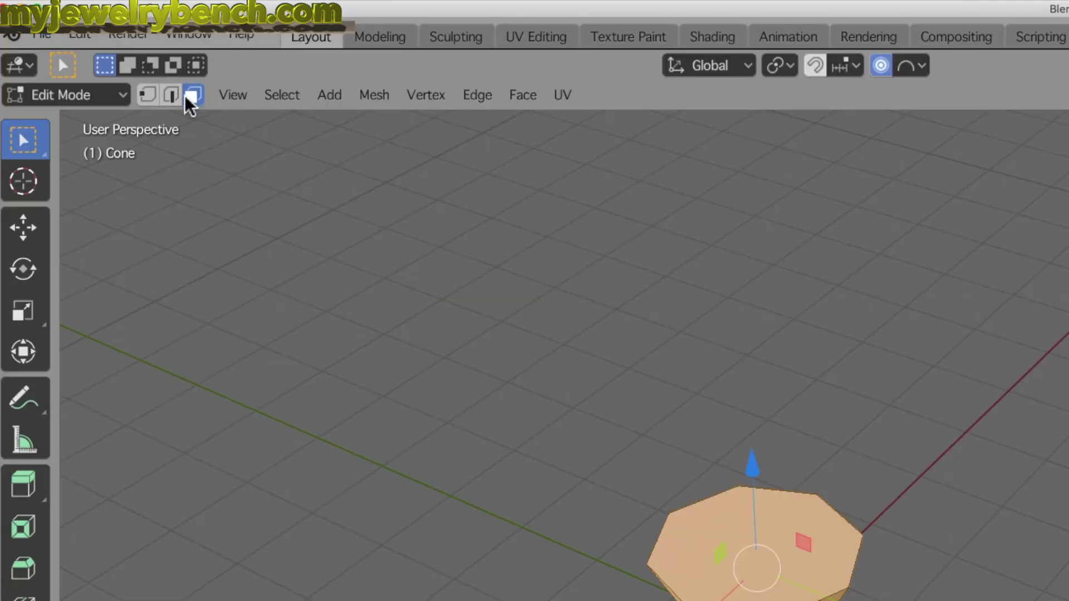
left_click(525, 256)
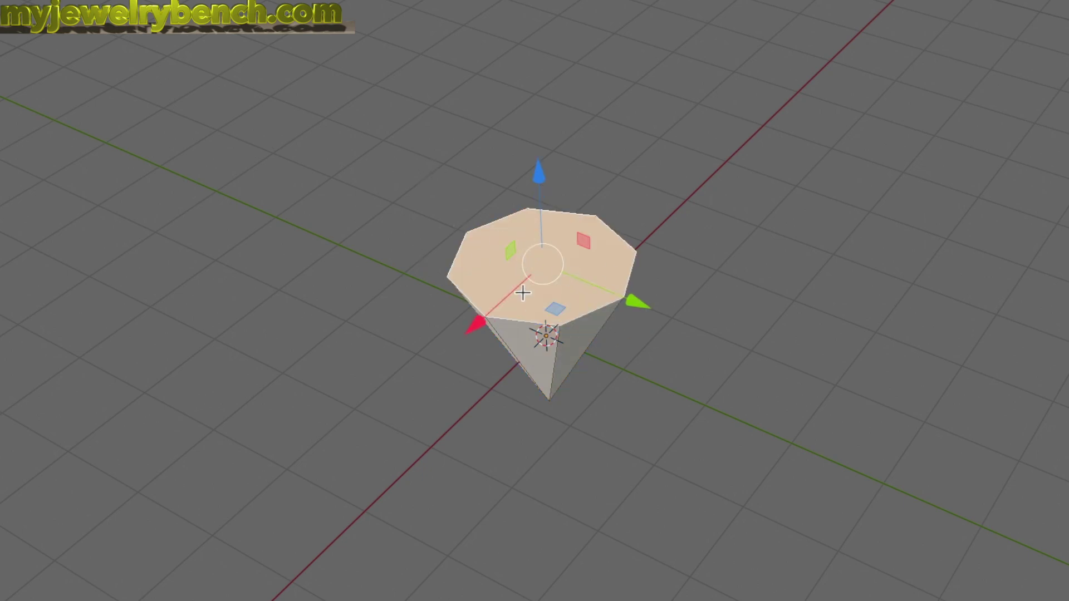
key("x")
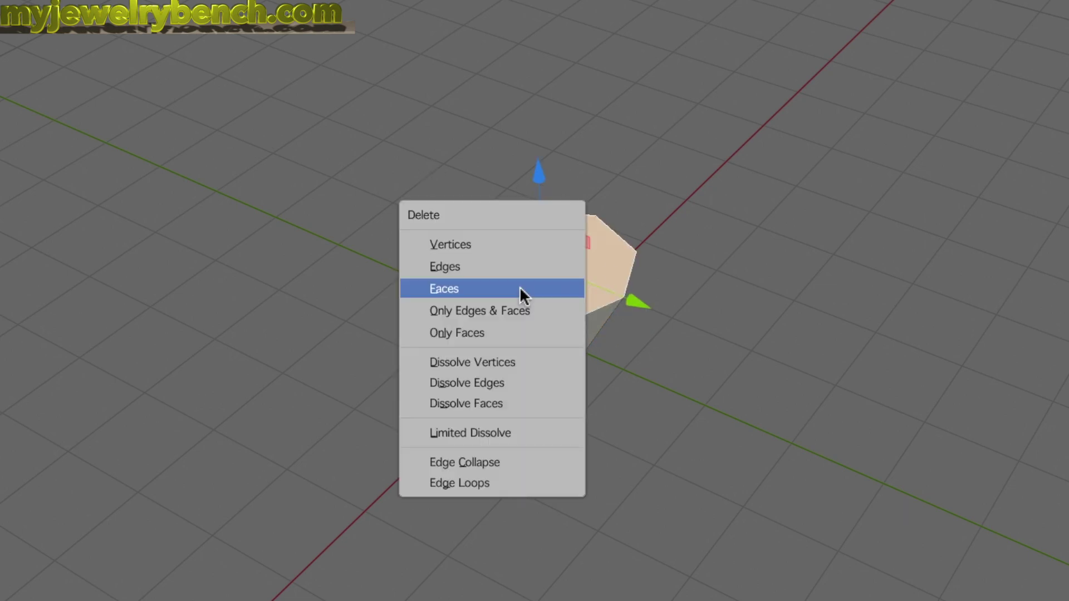
left_click(460, 291)
mouse_move(448, 283)
middle_mouse_down()
mouse_move(413, 291)
mouse_move(451, 292)
middle_mouse_up()
scroll(384, 273, "up", 5)
key("Tab")
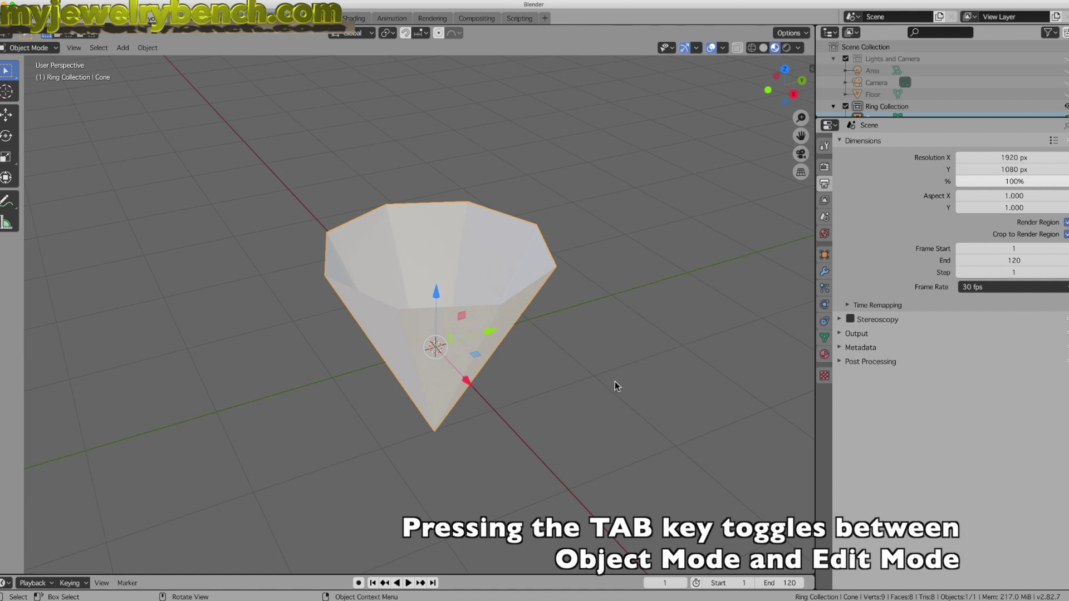
Add a Wireframe modifier to the open cone.
left_click(825, 271)
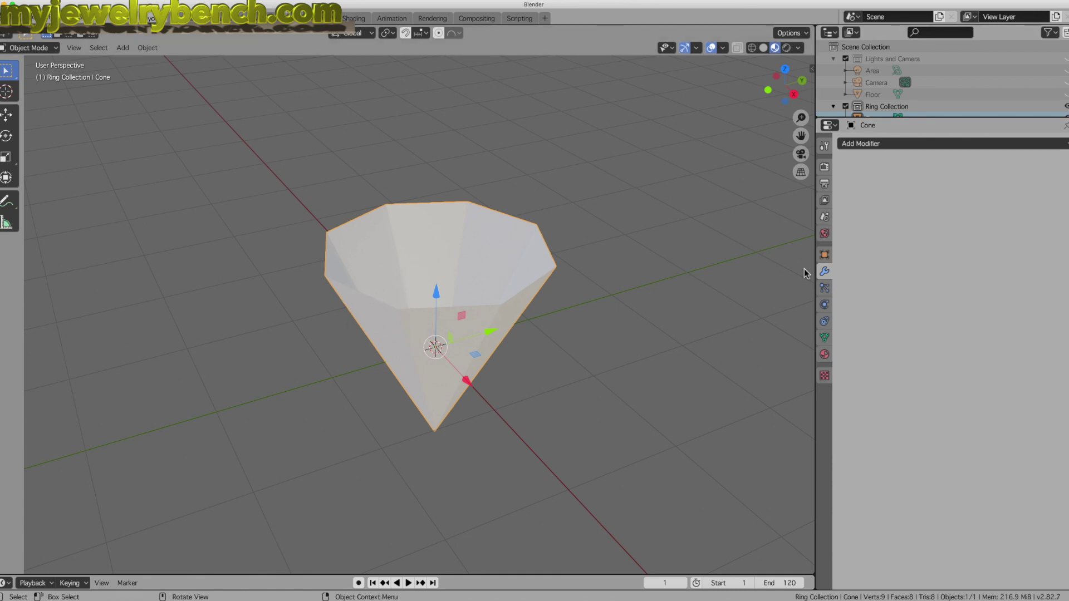
left_click(887, 145)
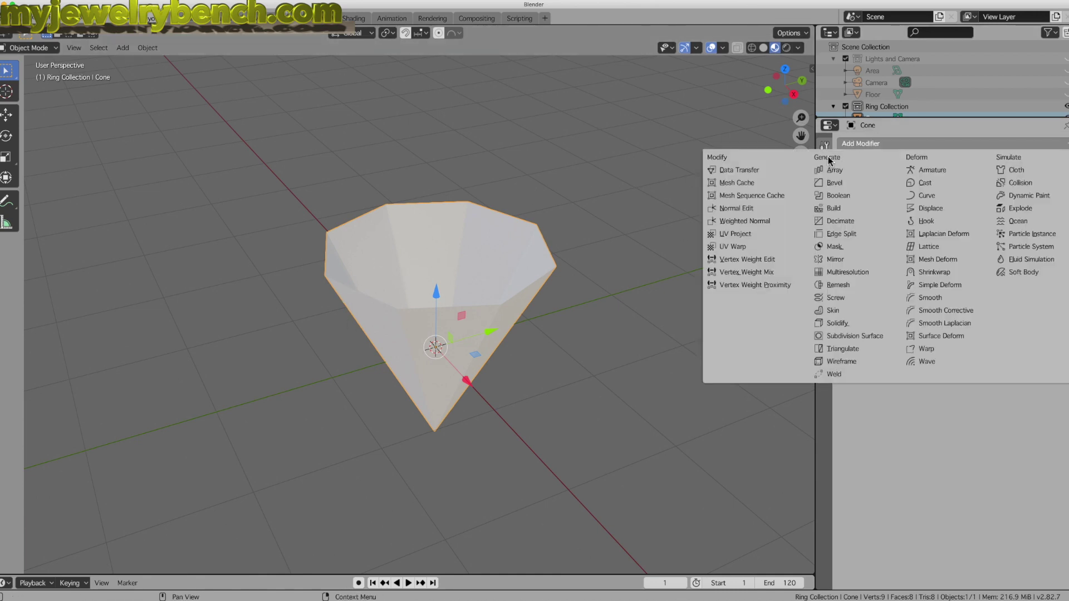
left_click(843, 362)
middle_click_drag(744, 275, 518, 193)
middle_click_drag(363, 424, 490, 251)
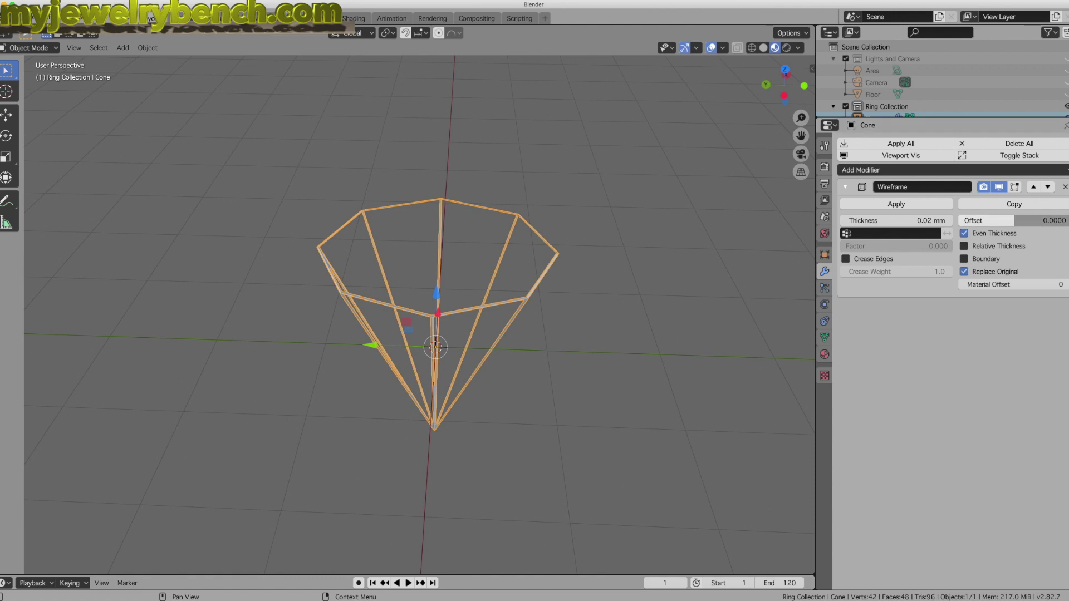
Add a Solidify modifier below the cone's Wireframe modifier and set its thickness to 0 mm.
left_click(846, 186)
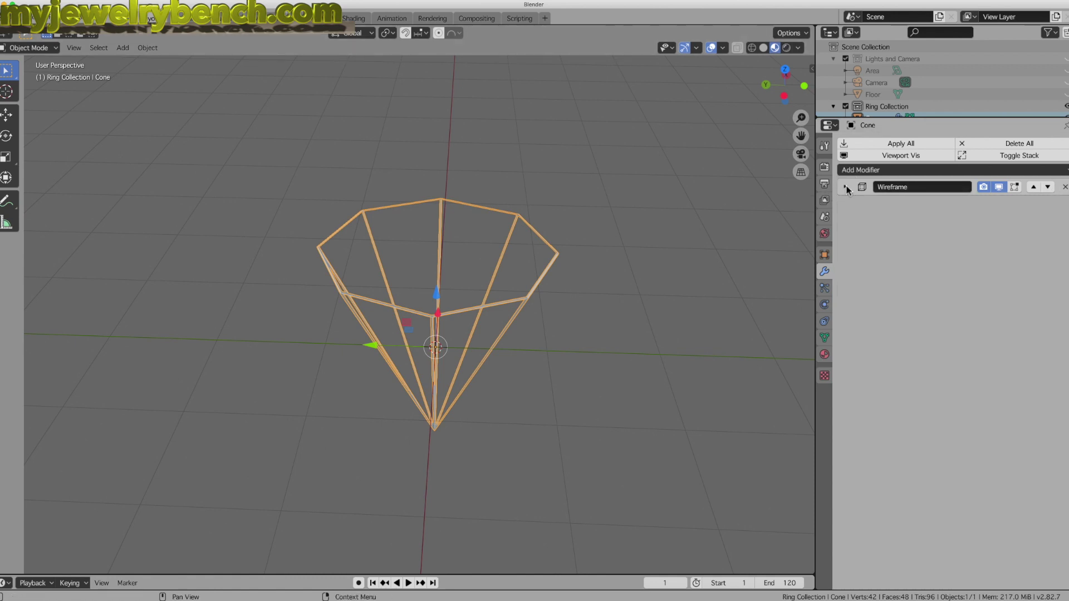
left_click(877, 170)
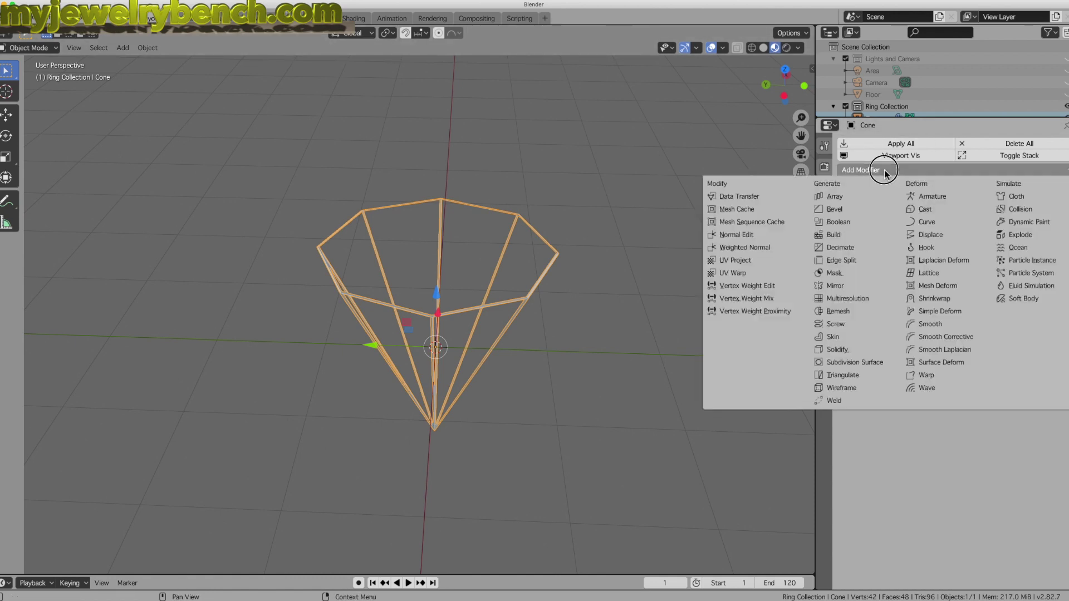
left_click(839, 350)
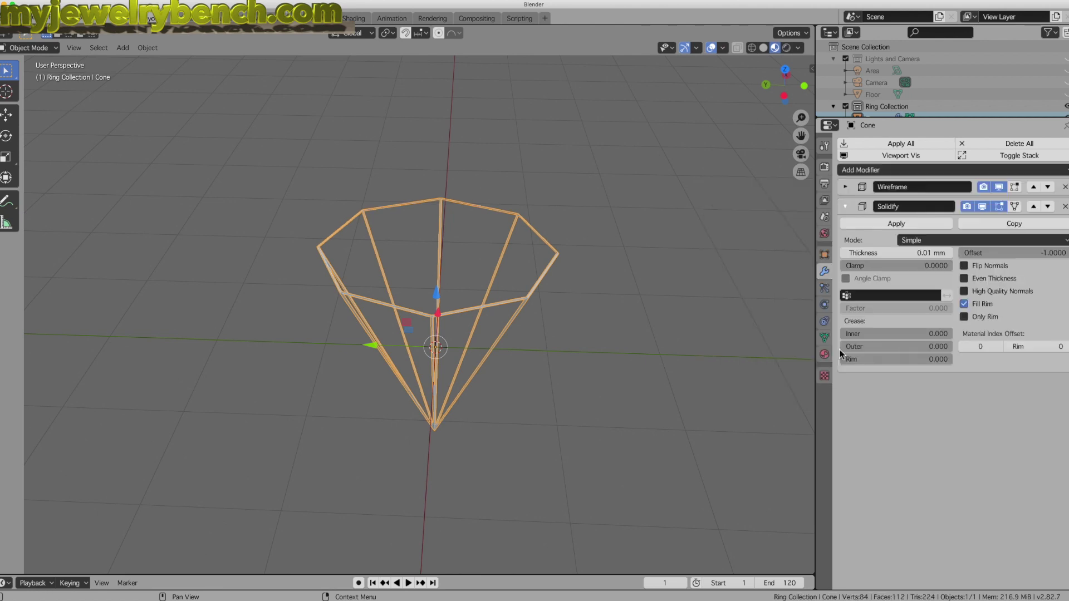
mouse_move(877, 257)
left_mouse_down()
mouse_move(935, 258)
mouse_move(868, 258)
mouse_move(896, 258)
left_mouse_up()
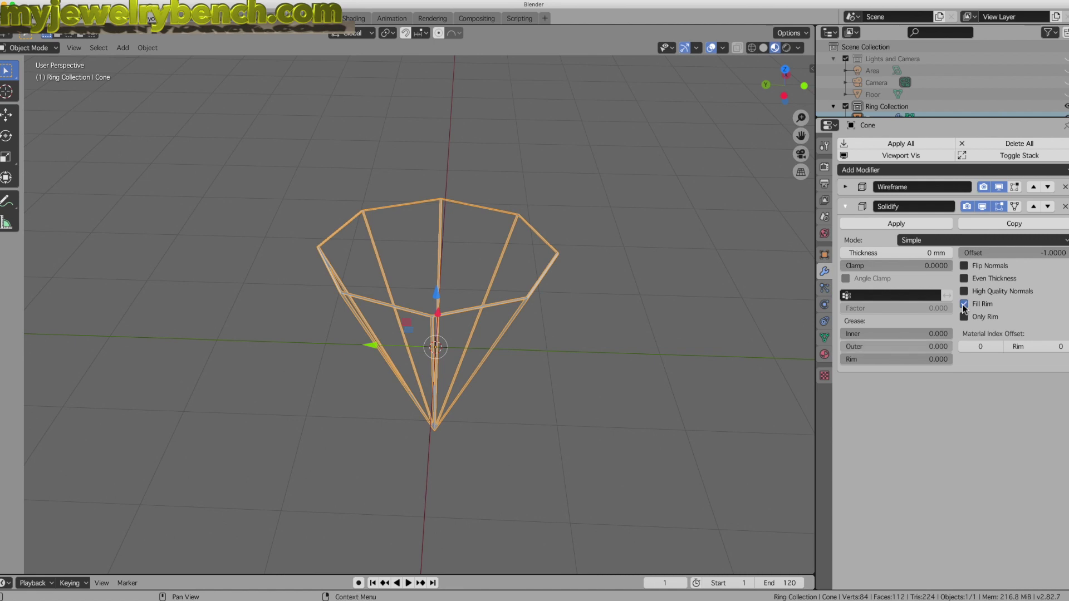
Add a Subdivision Surface modifier below the cone's Solidify modifier and check the smoothed shape from several sides.
left_click(847, 206)
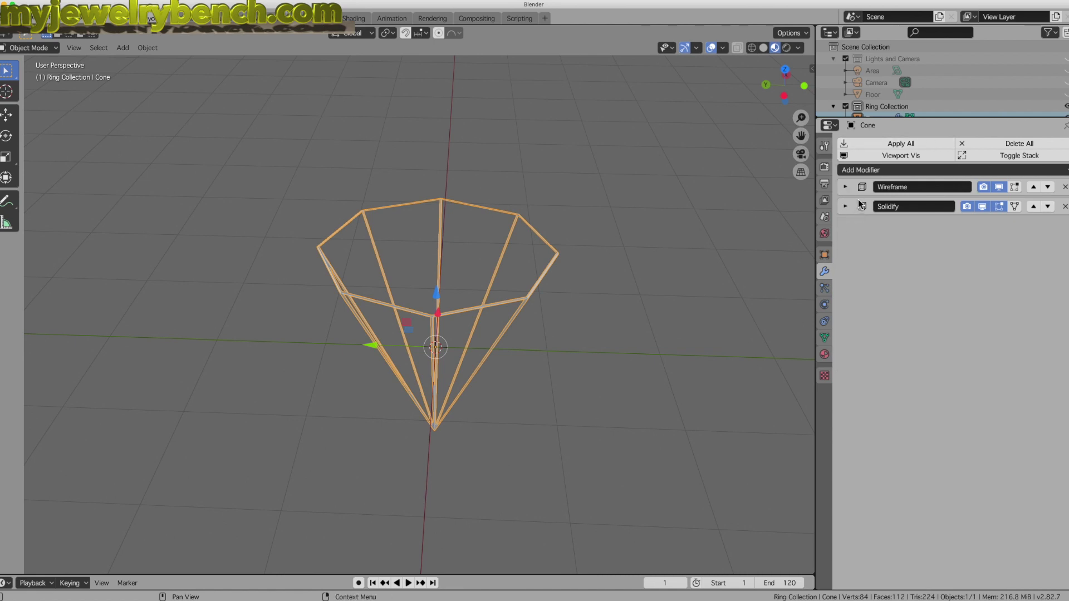
left_click(876, 172)
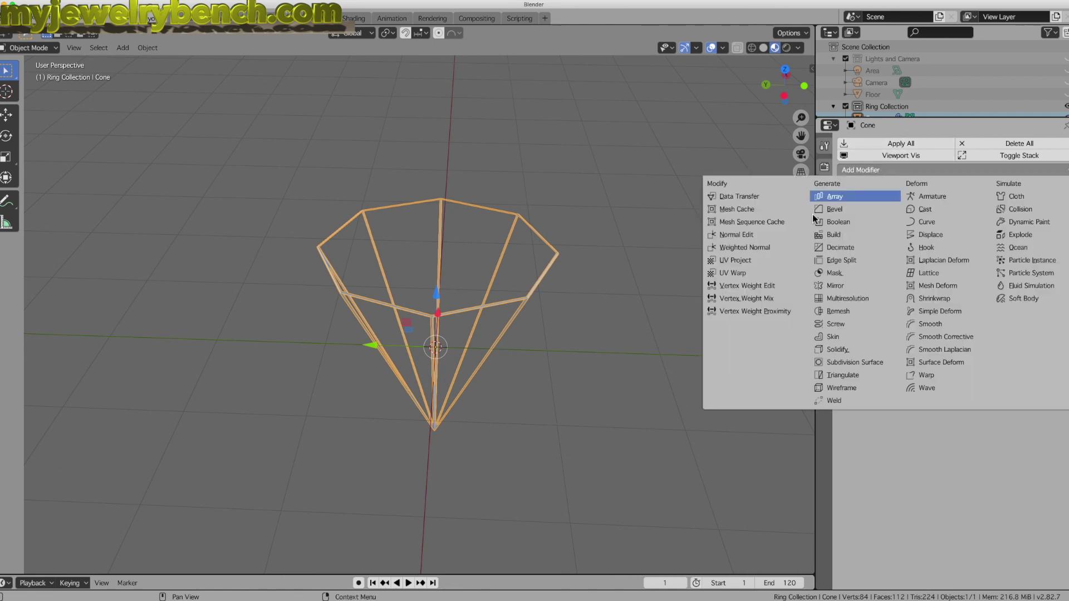
left_click(864, 363)
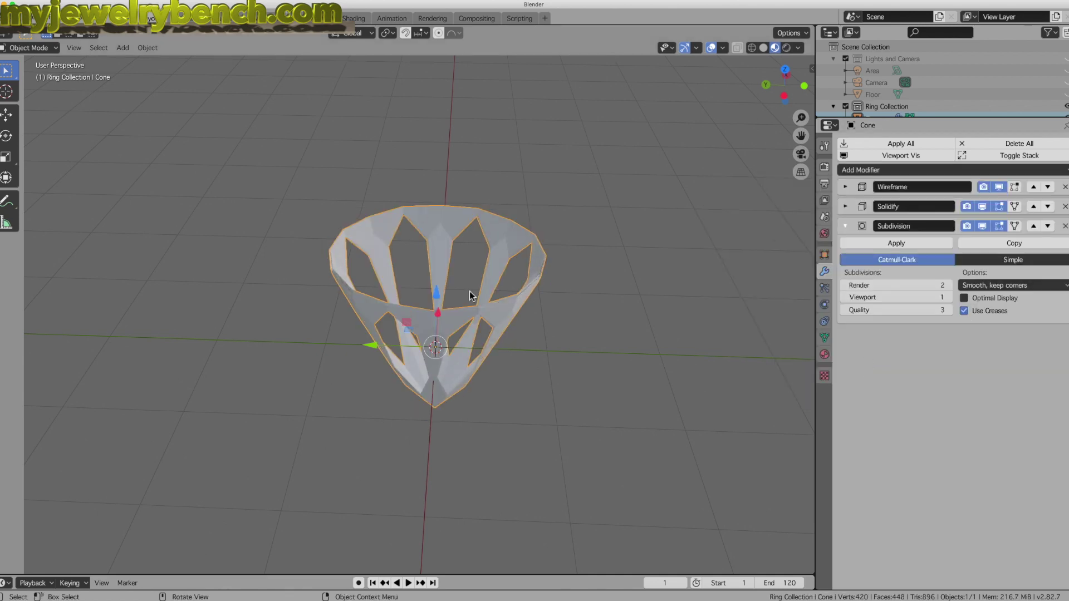
middle_click_drag(415, 260, 484, 211)
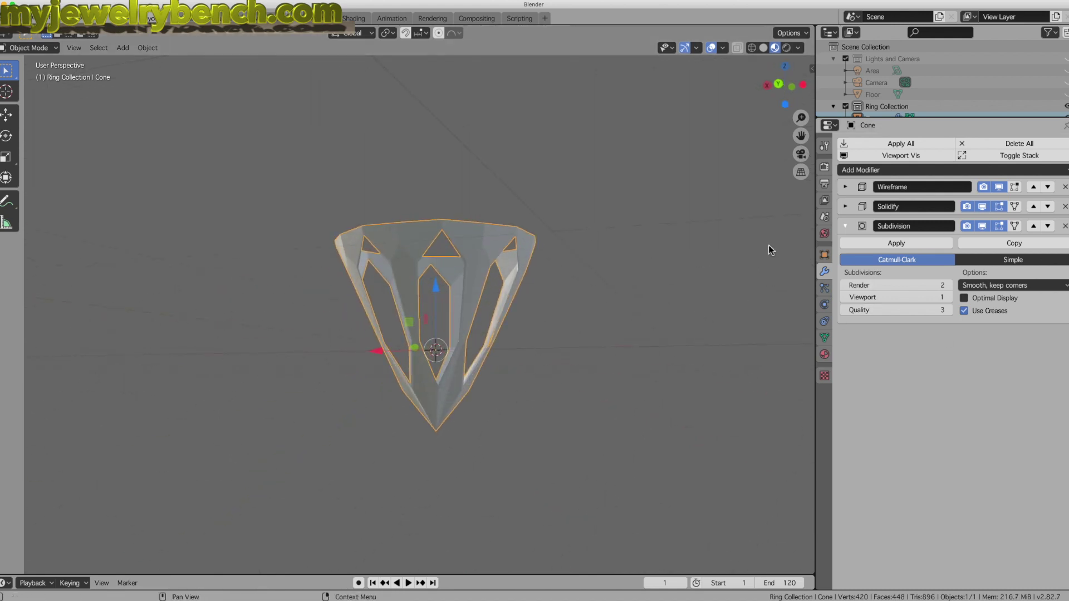
middle_click_drag(511, 255, 473, 281)
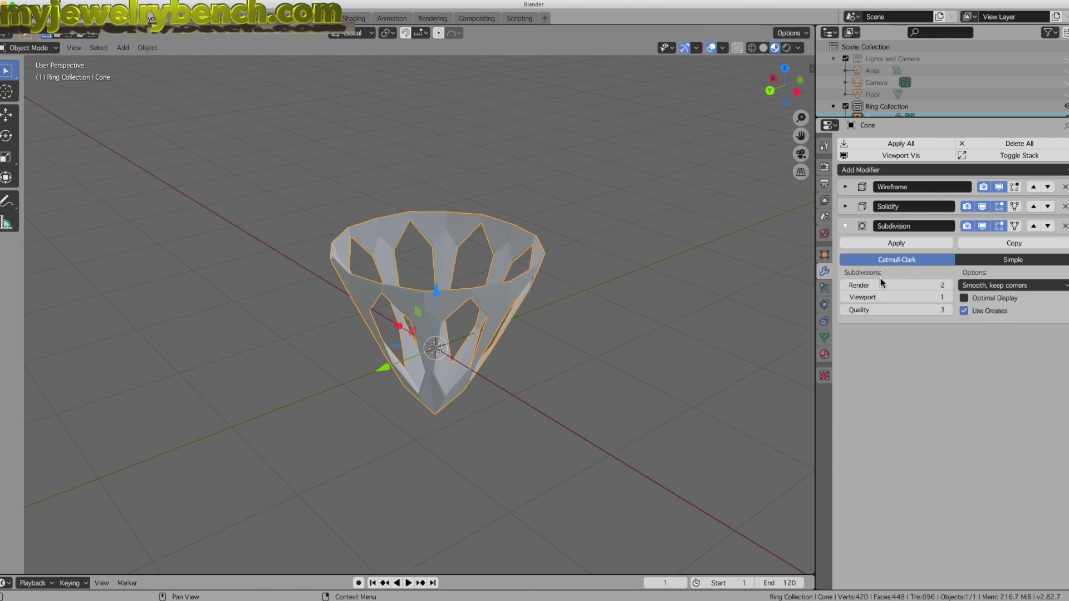
Set the Subdivision modifier's render and viewport levels to 3.
left_click(949, 285)
left_click(949, 297)
left_click(949, 297)
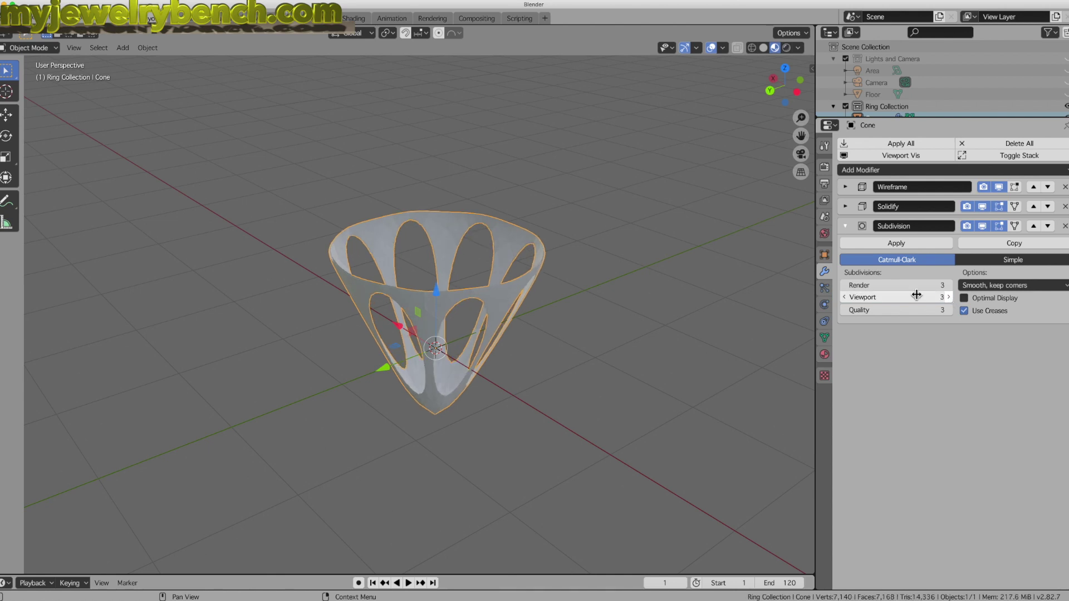
middle_click_drag(480, 320, 640, 351)
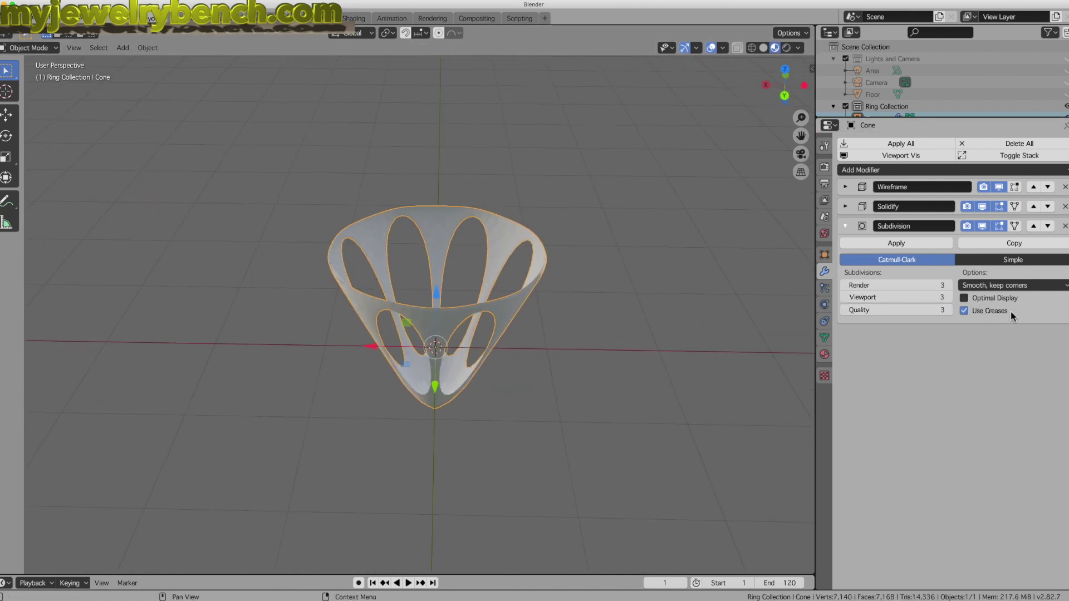
left_click(846, 226)
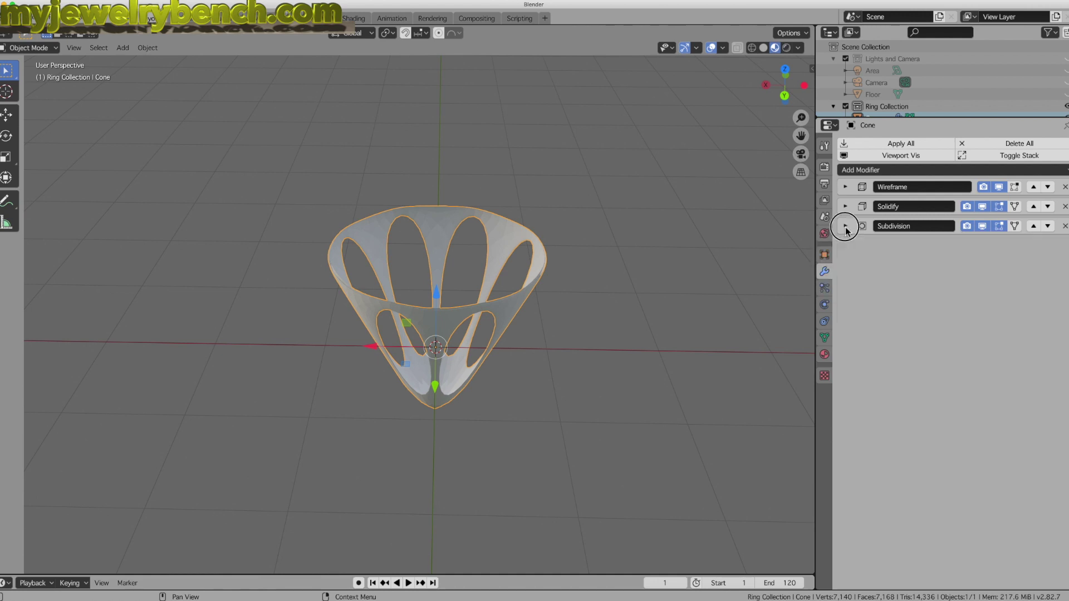
Increase the Wireframe modifier's thickness to about 0.181 mm and check the thicker struts and rim.
left_click(846, 188)
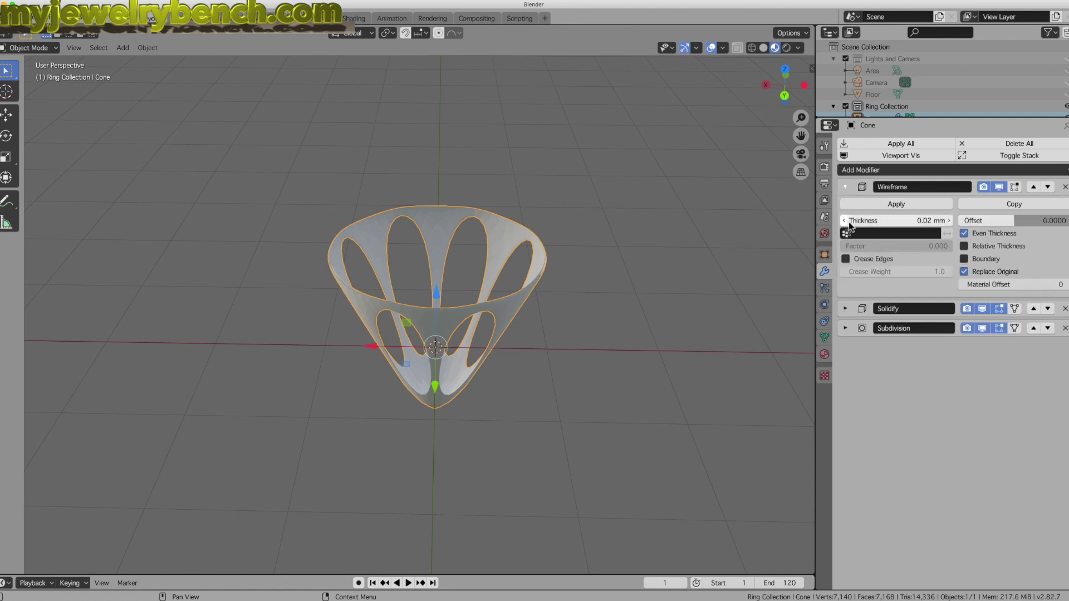
left_click(846, 309)
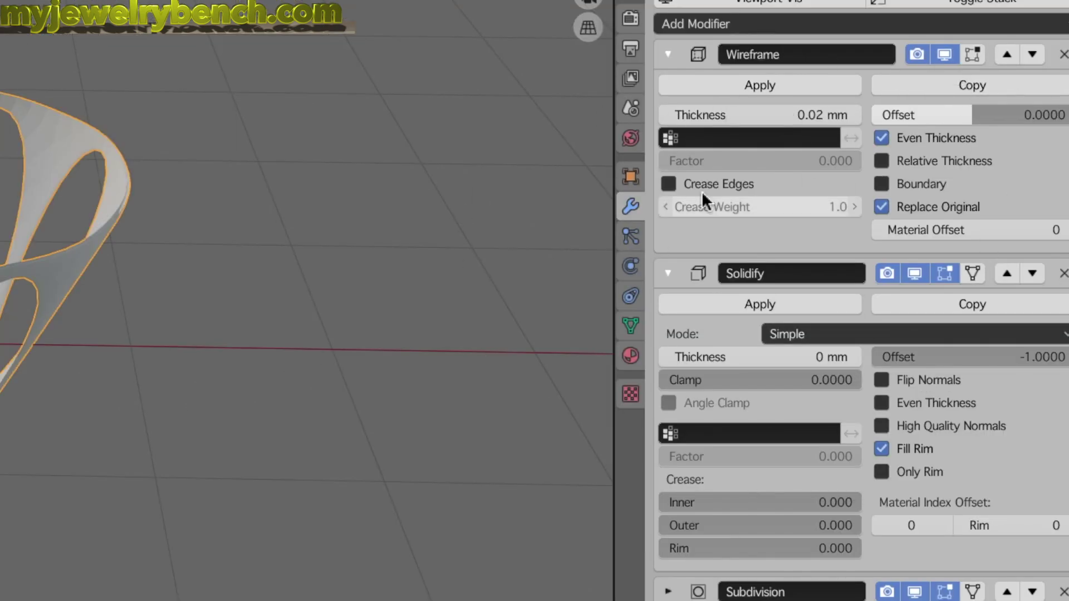
left_click_drag(747, 115, 841, 114)
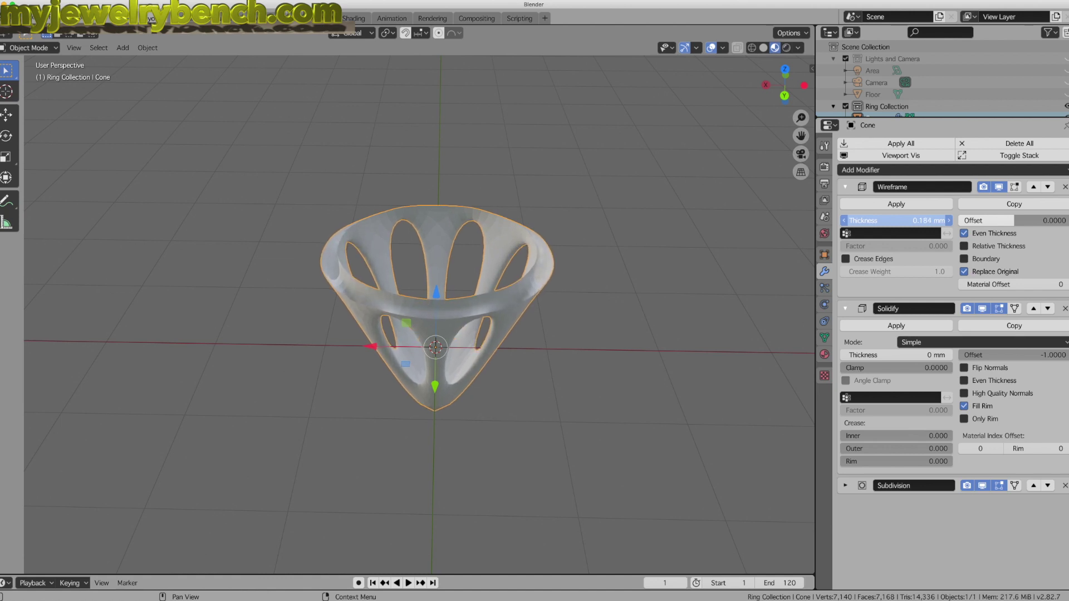
left_click_drag(896, 221, 894, 221)
middle_click_drag(390, 338, 517, 298)
scroll(516, 298, "up", 4)
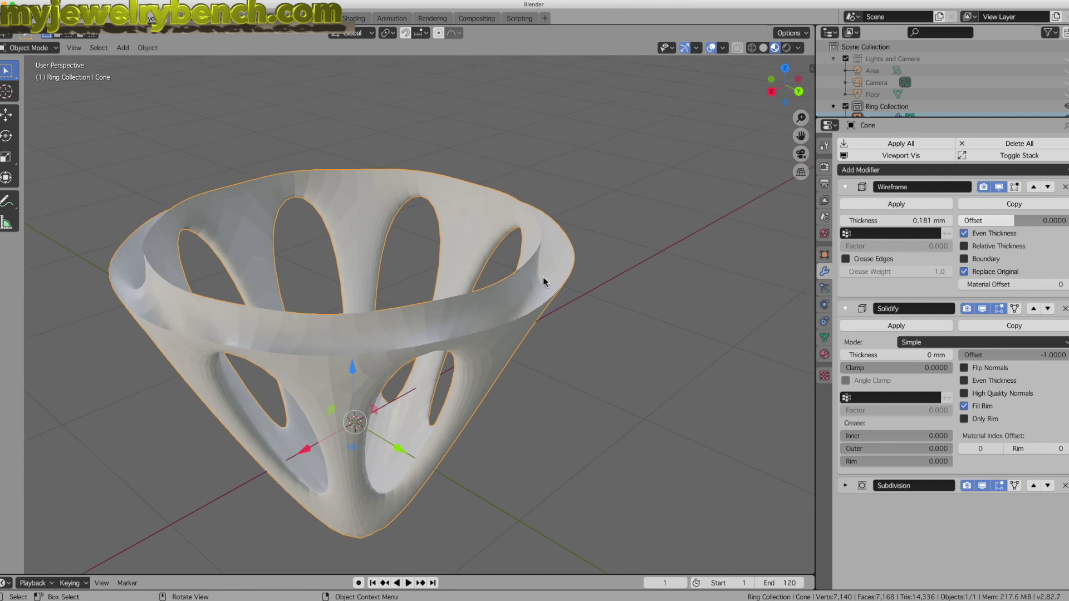
middle_click_drag(321, 339, 389, 462)
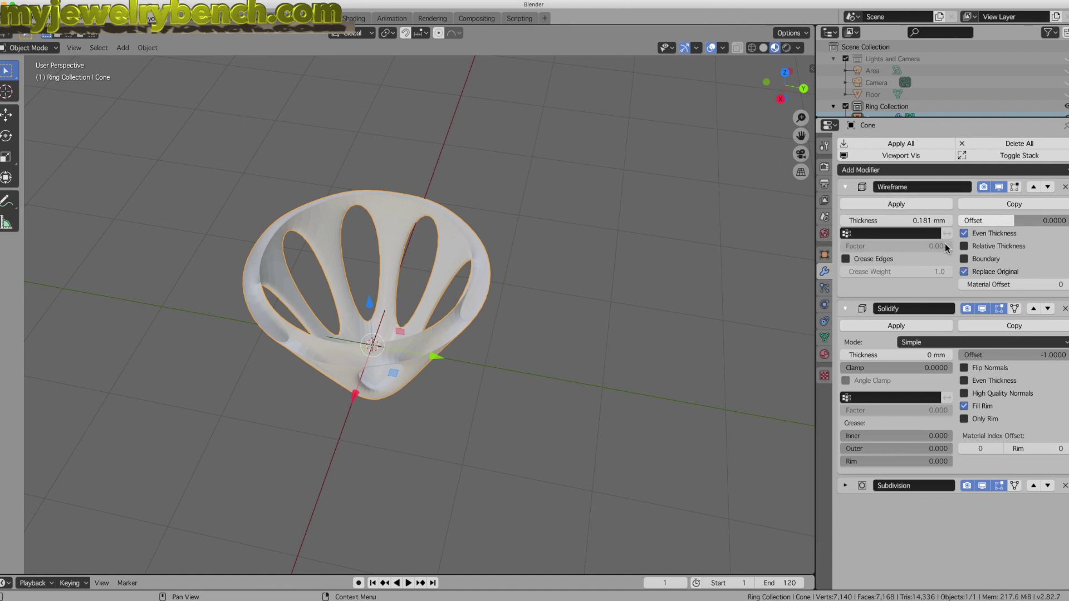
Enable the Boundary option in the cone's Wireframe modifier.
left_click(965, 260)
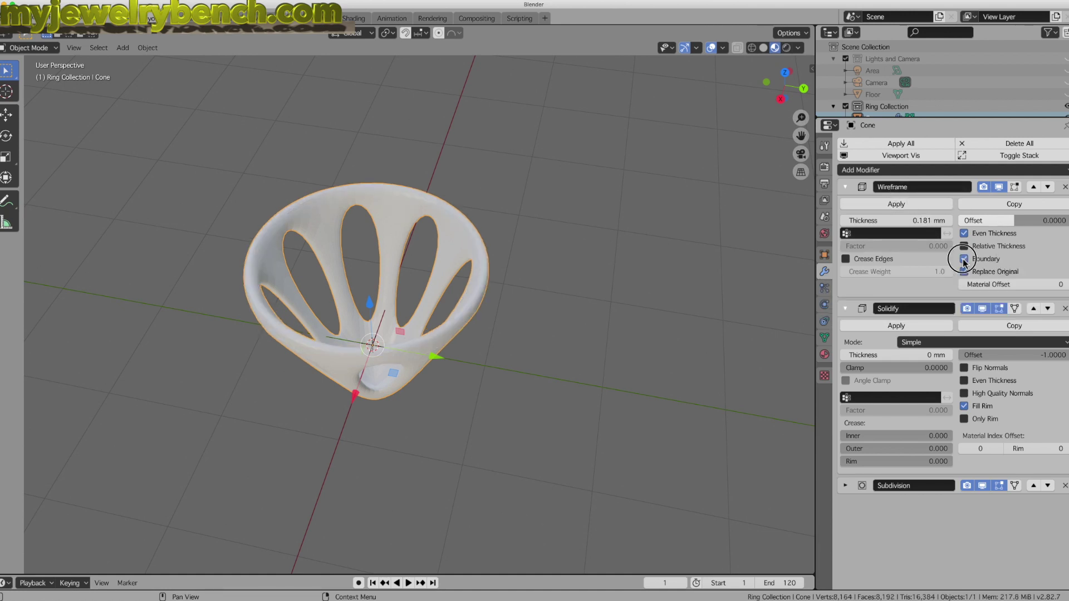
middle_click_drag(593, 270, 403, 289)
scroll(349, 285, "up", 3)
Apply smooth shading to the cone-shaped gem head.
right_click(362, 297)
left_click(346, 296)
right_click(325, 296)
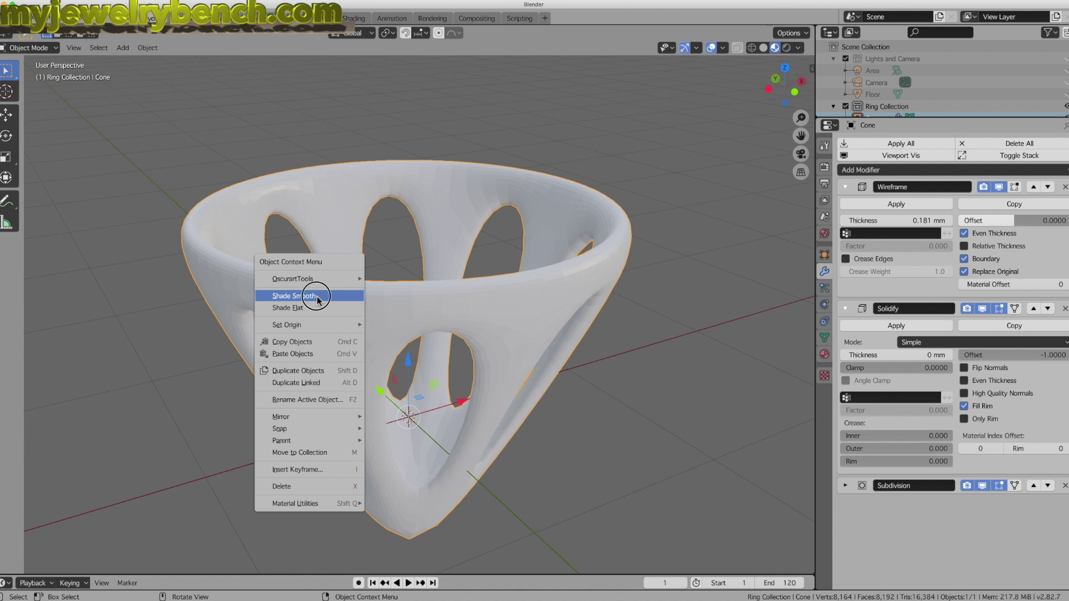
left_click(318, 296)
middle_click_drag(430, 310, 498, 306)
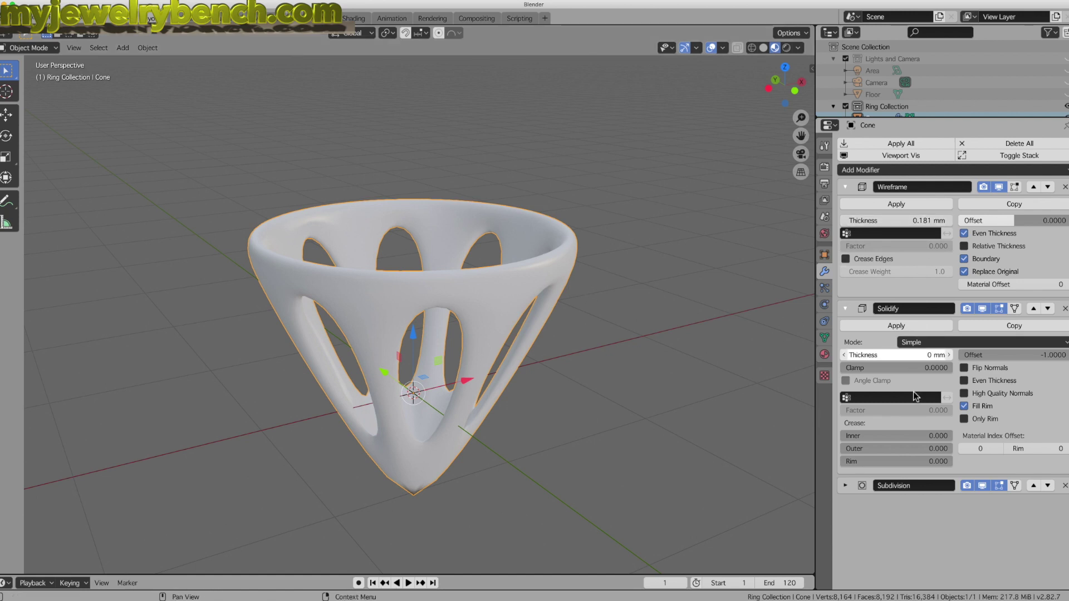
Set the Wireframe thickness to about 0.201 mm and the Solidify thickness to about -0.044 mm.
mouse_move(871, 222)
left_mouse_down()
mouse_move(927, 222)
mouse_move(877, 225)
left_mouse_up()
mouse_move(876, 358)
left_mouse_down()
mouse_move(894, 358)
mouse_move(866, 358)
mouse_move(889, 358)
mouse_move(880, 358)
left_mouse_up()
middle_click_drag(585, 286, 444, 327)
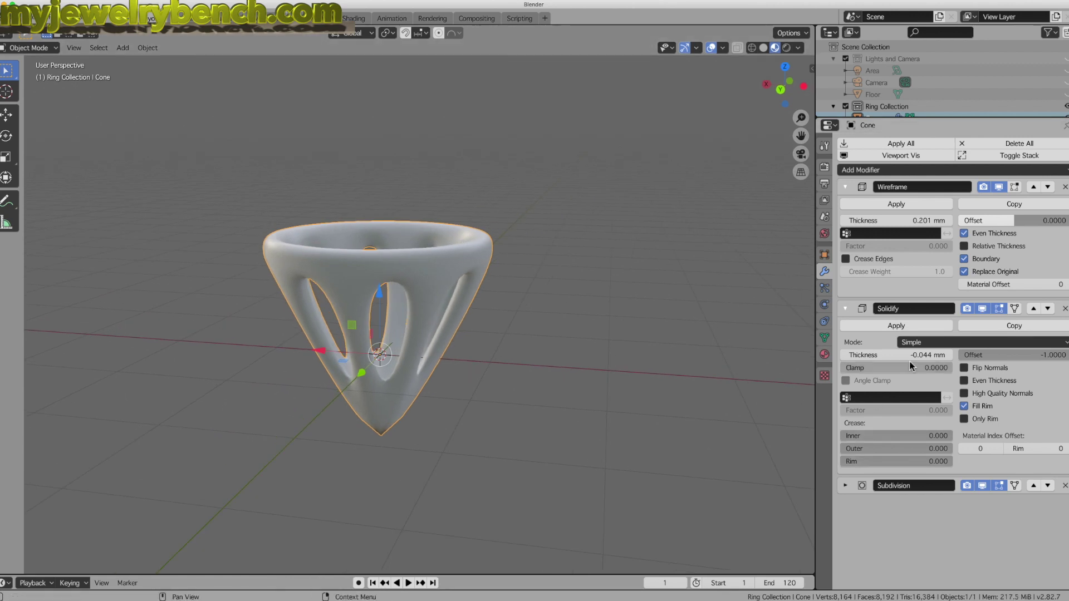
Apply all of the cone's modifiers, then inspect the resulting mesh in Edit Mode and return to Object Mode.
left_click(845, 485)
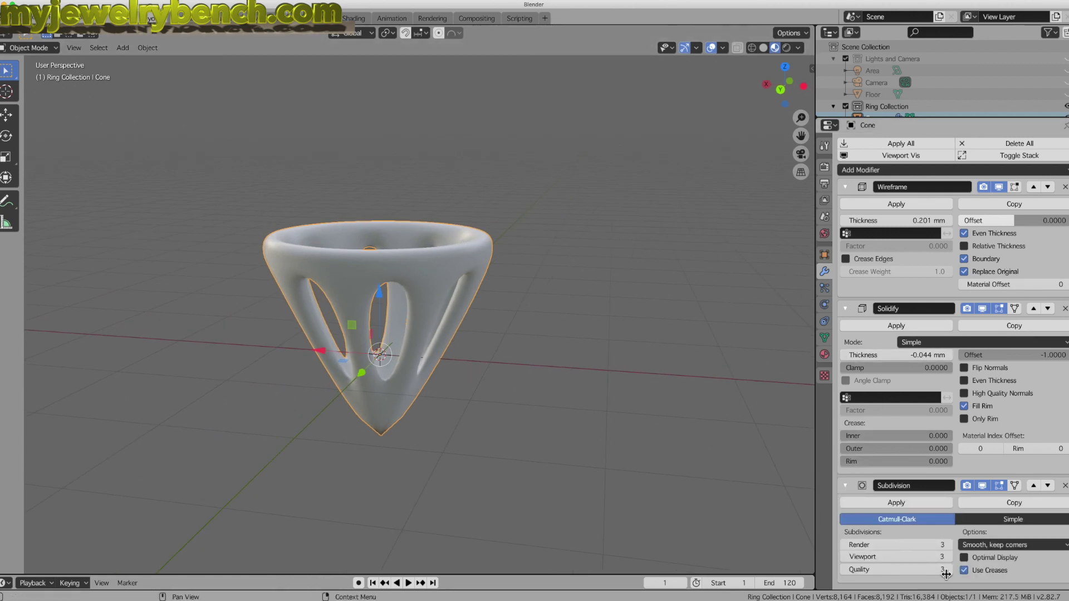
middle_click_drag(236, 186, 260, 269)
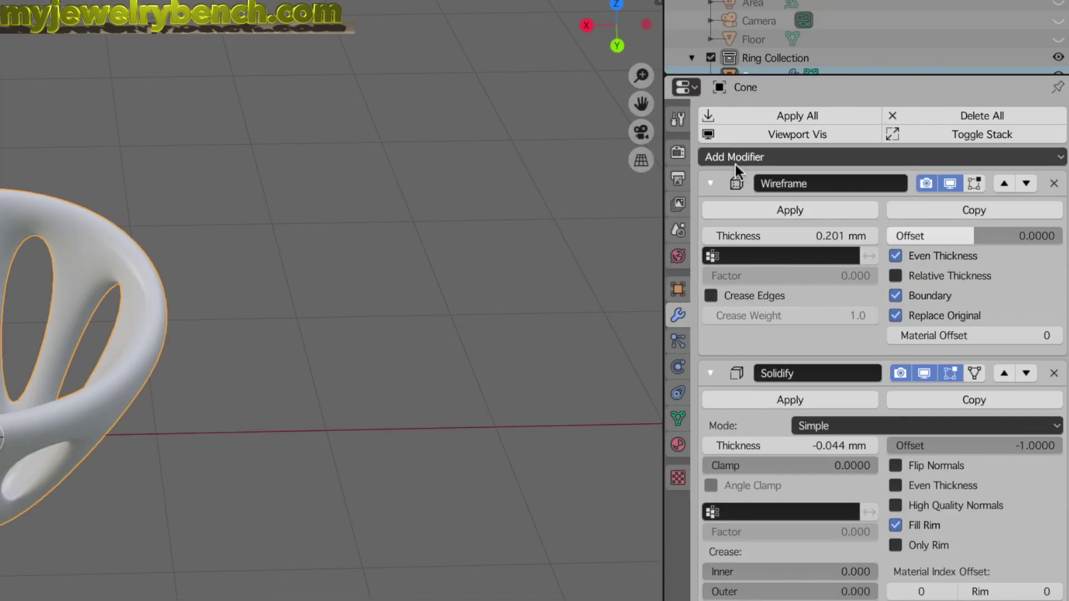
left_click(800, 111)
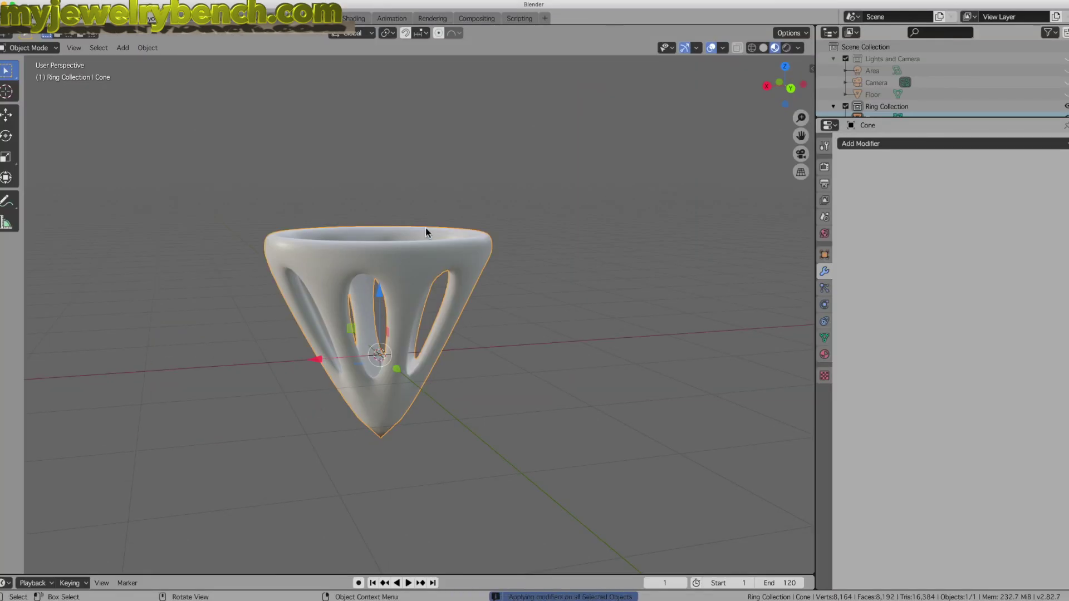
key("Tab")
middle_click_drag(420, 253, 346, 284)
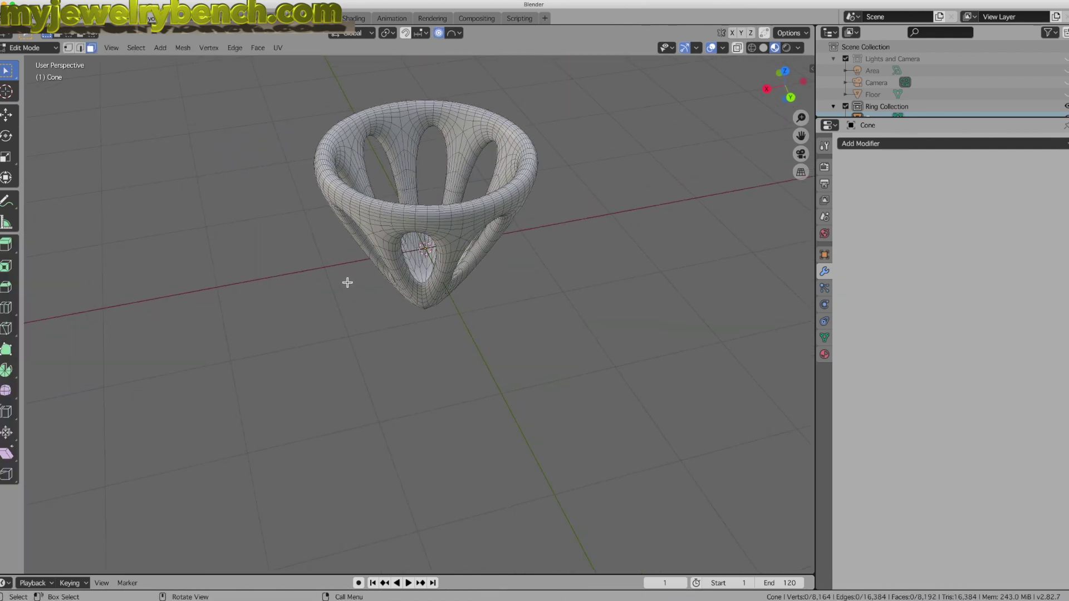
key("Tab")
middle_click_drag(406, 234, 398, 286)
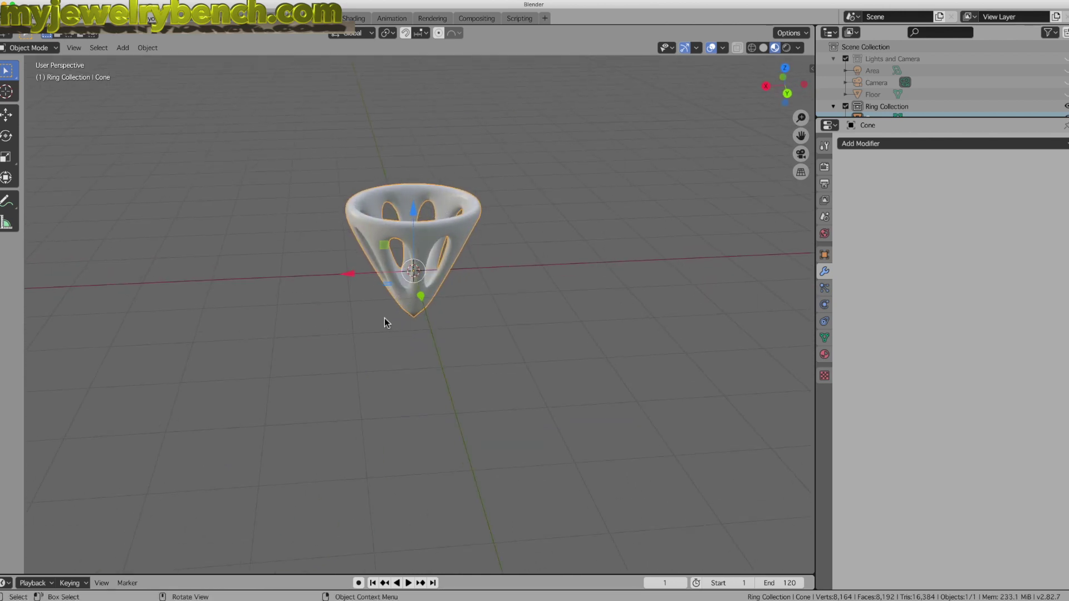
middle_click_drag(404, 185, 407, 202)
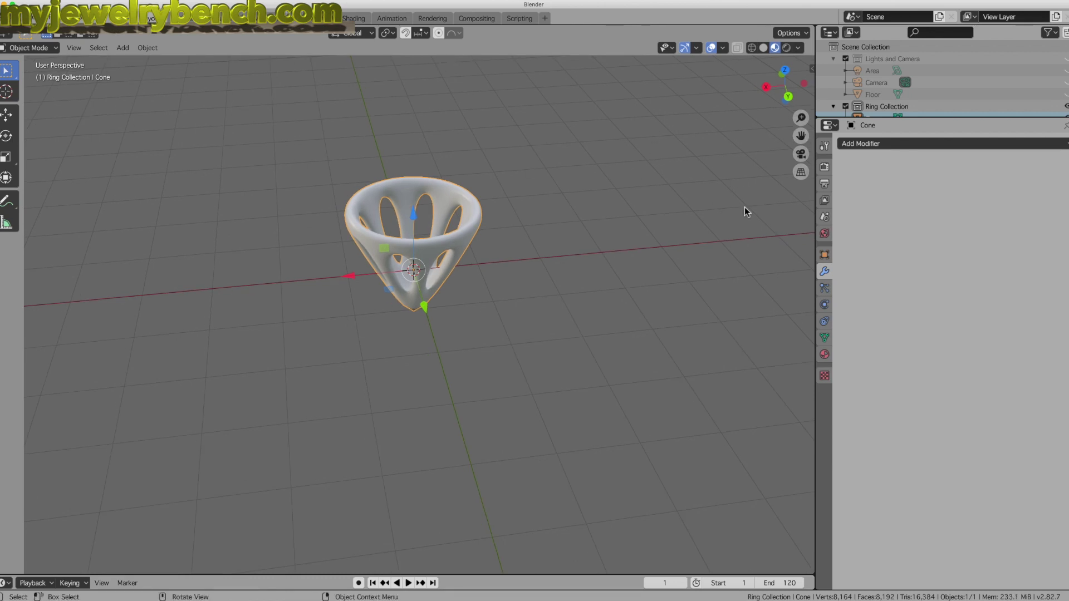
Append a closed twisted-band engagement mount from the mountings category of the Simple Asset Manager.
left_click(825, 146)
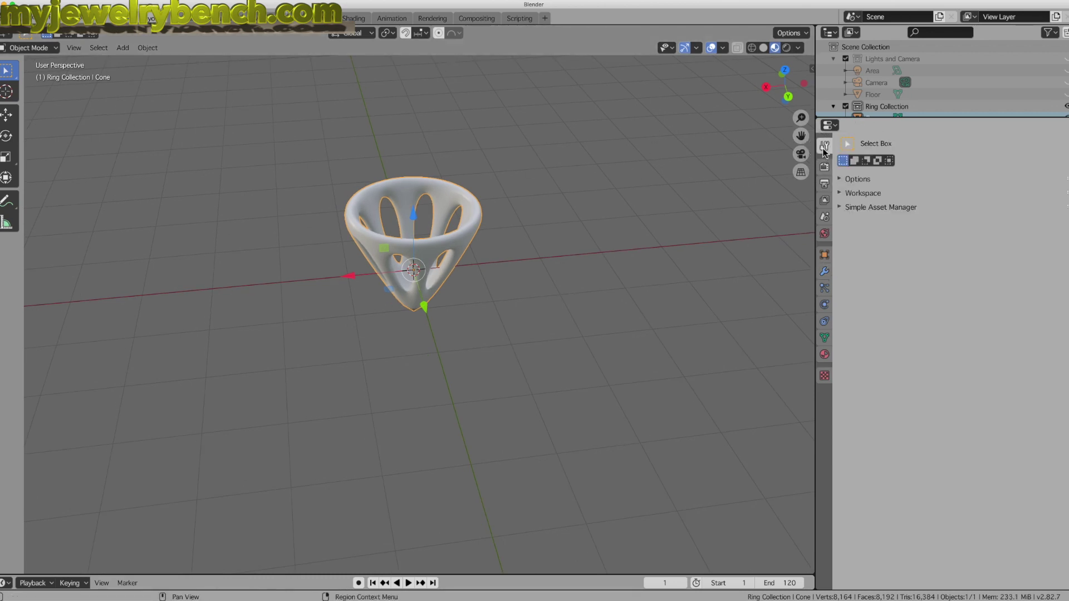
left_click(840, 207)
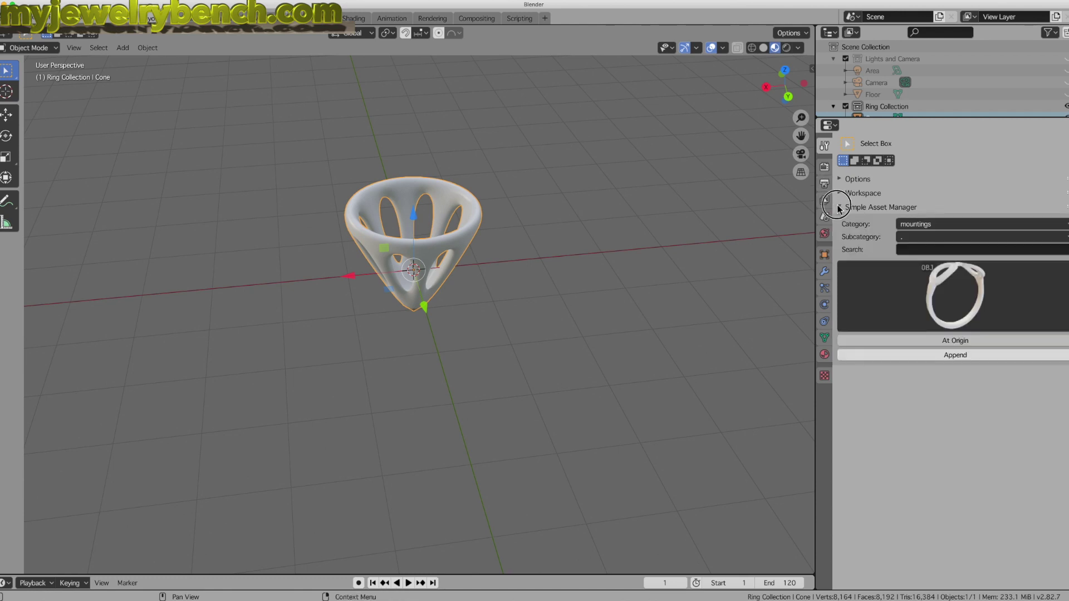
left_click(950, 289)
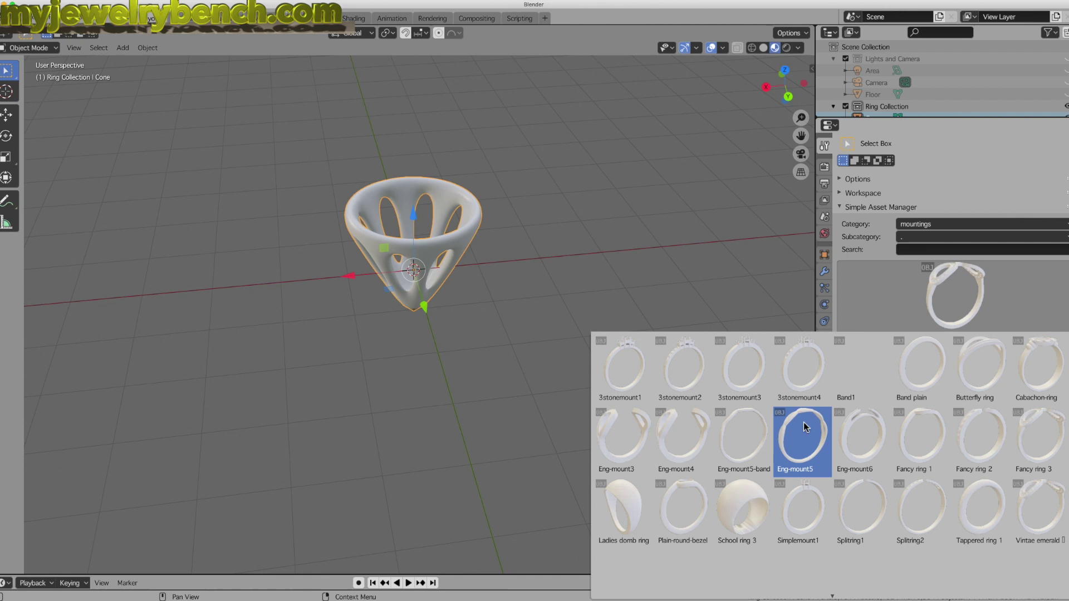
left_click(684, 440)
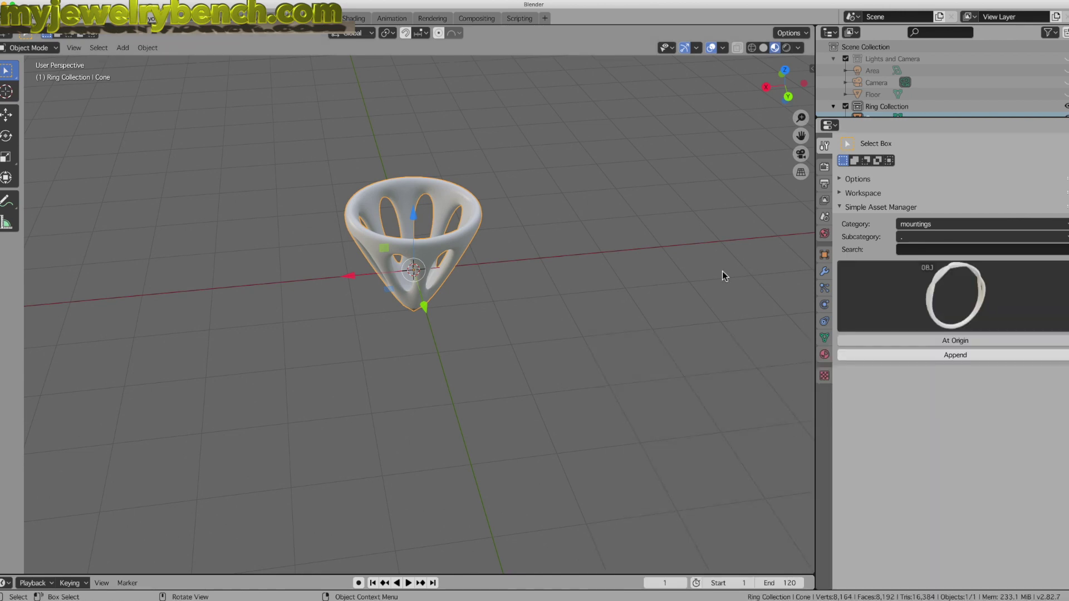
scroll(602, 279, "down", 6)
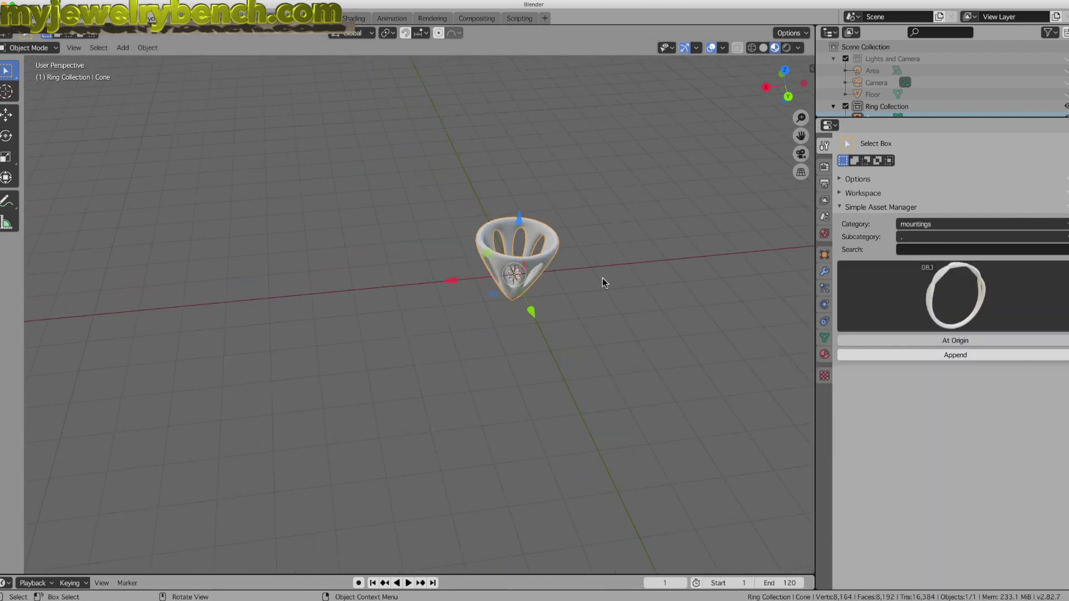
left_click(970, 354)
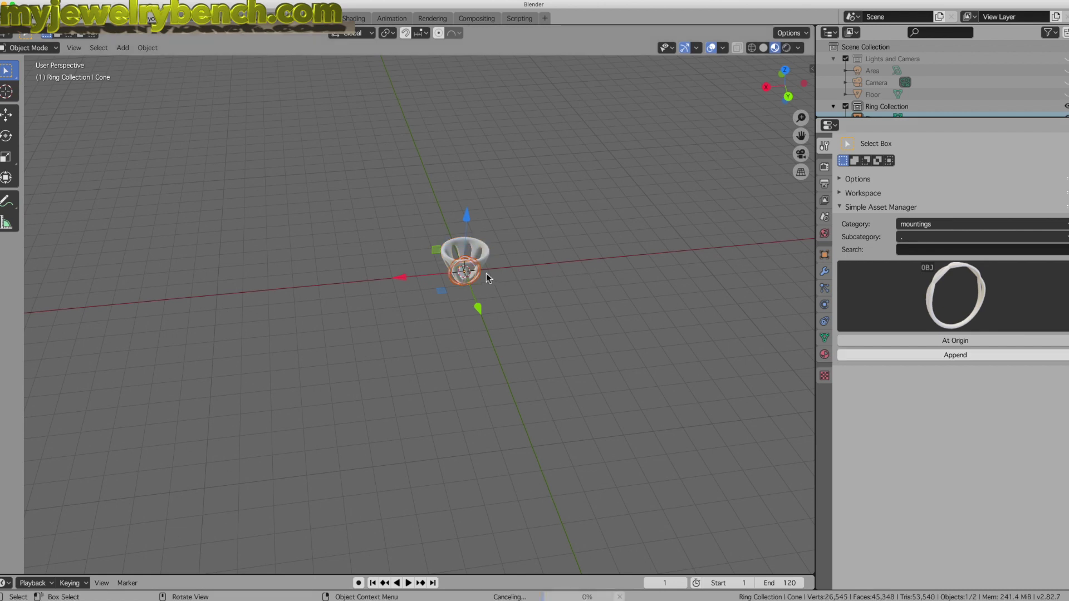
Scale the appended ring mount up by about 3.73 and move it down about 2.62 mm along the Z axis.
key("s")
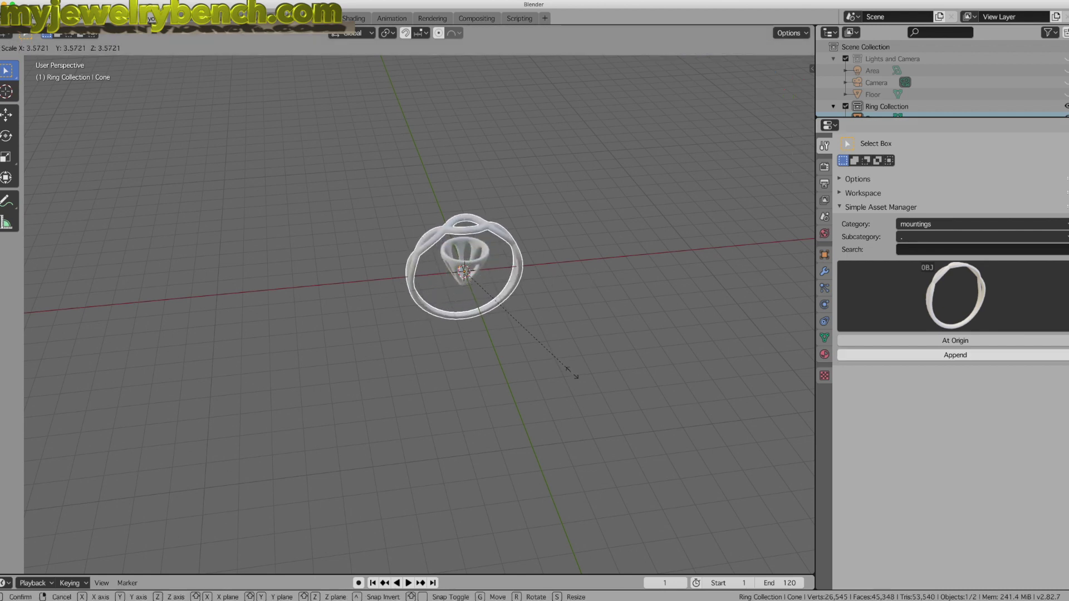
left_click(565, 365)
key("g")
key("z")
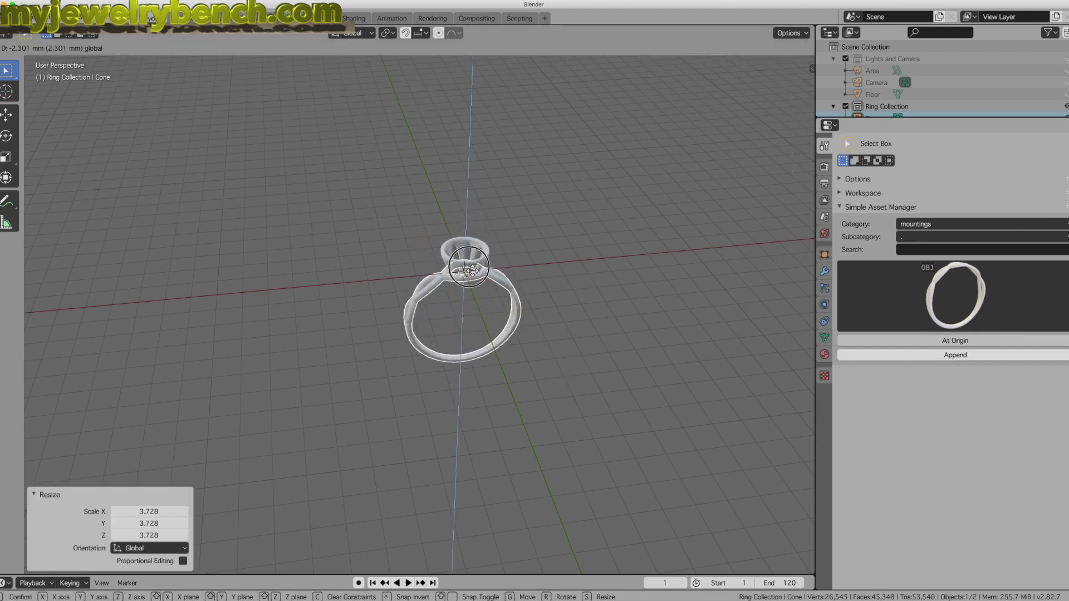
left_click(435, 272)
In front view, lower the ring mount about 0.1 mm along Z and check how it meets the gem head.
key("KP_1")
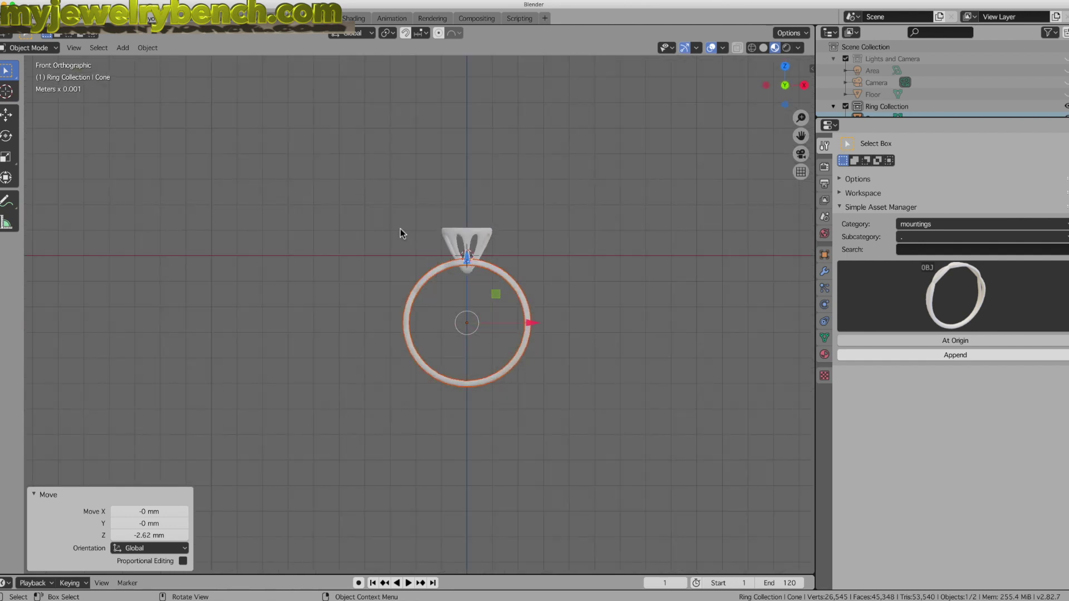
left_click(467, 257)
key("g")
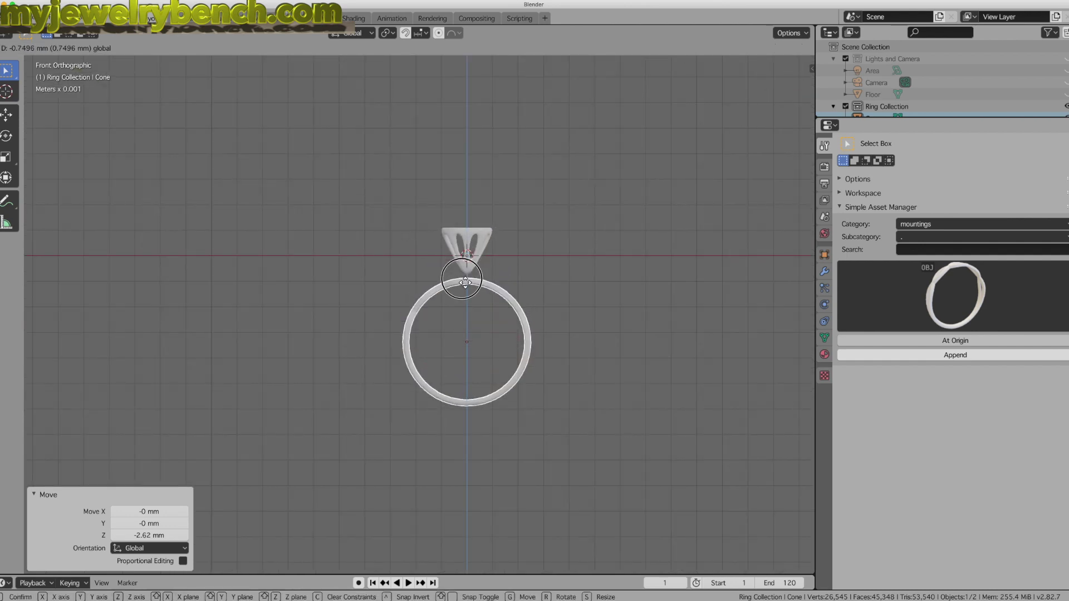
left_click(468, 266)
middle_click_drag(468, 266, 473, 225)
key("KP_1")
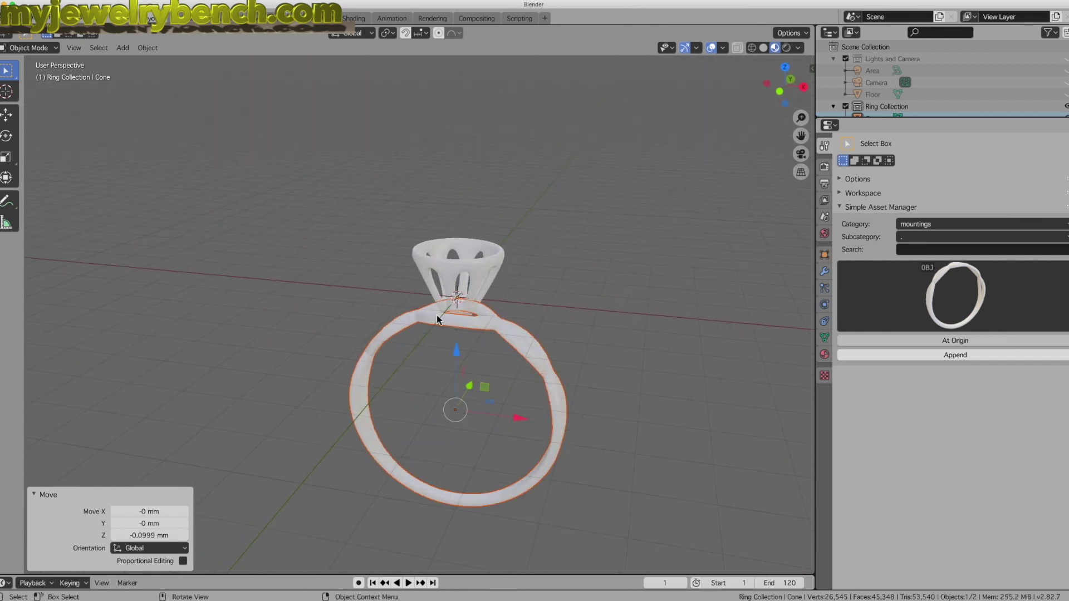
scroll(437, 315, "up", 1)
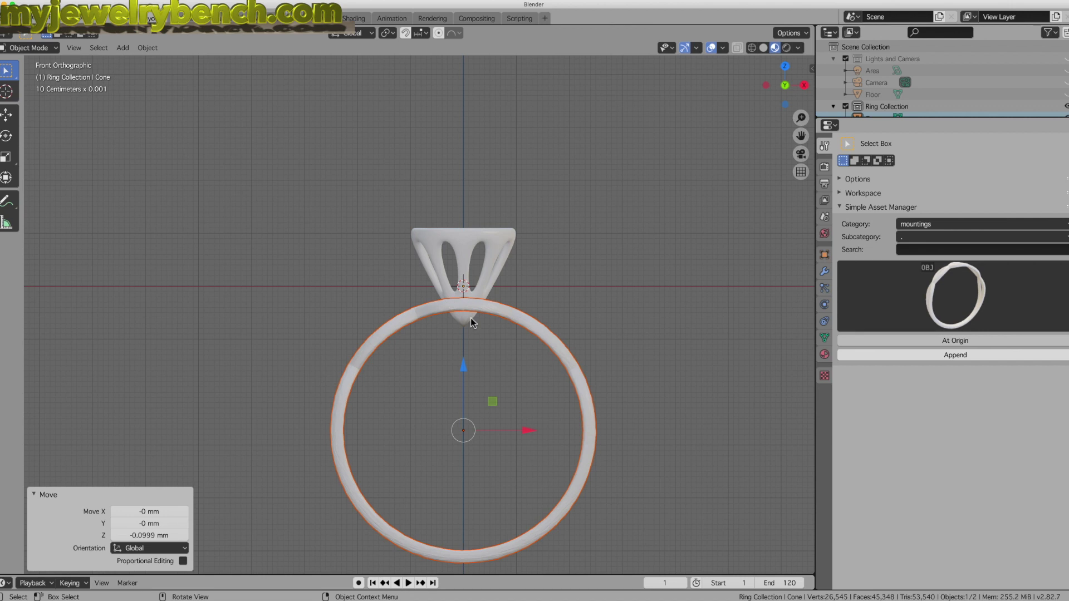
Add a 2 mm cube at the origin and move it down about 1.3 mm along Z over the gem head's pointed base.
key("shift+a")
mouse_move(470, 318)
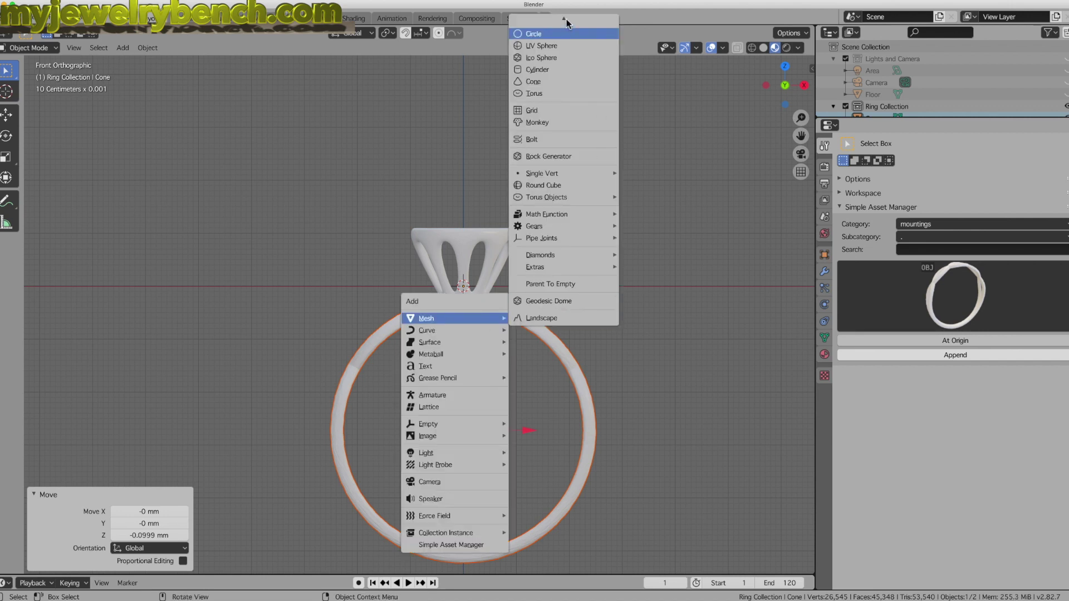
mouse_move(566, 19)
left_click(534, 35)
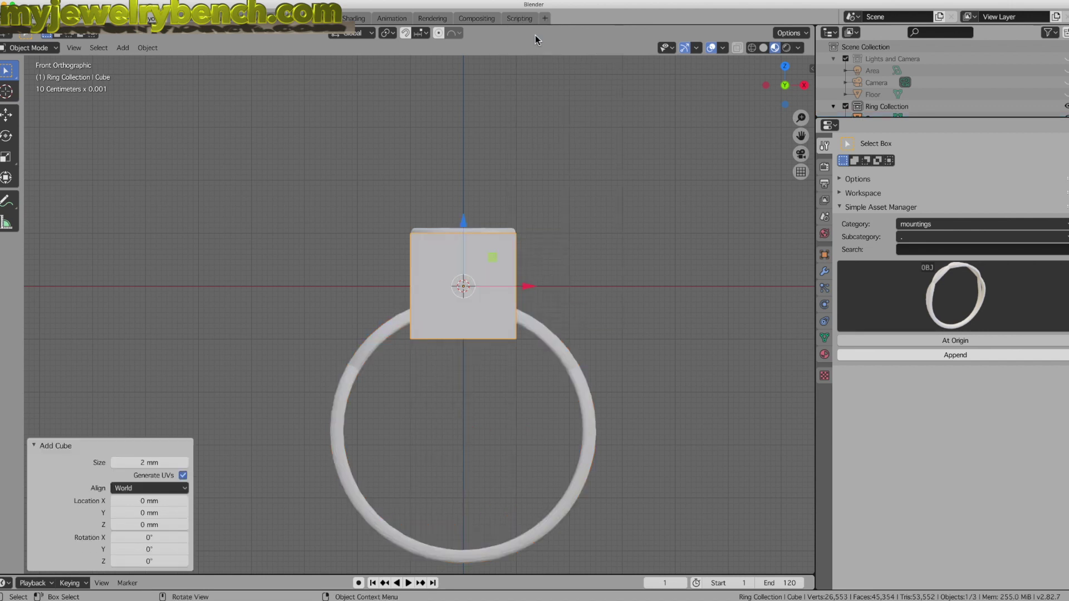
left_click_drag(462, 226, 466, 293)
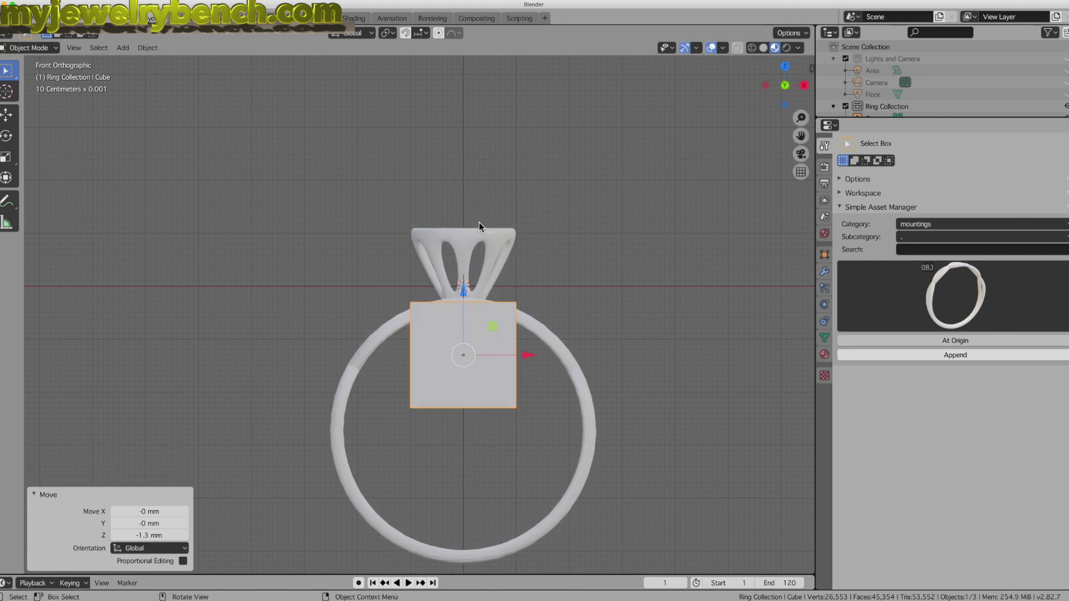
Cut the cube out of the gem head with Bool Tool's Auto Boolean Difference, keeping the head as the target.
left_click(468, 239, "shift")
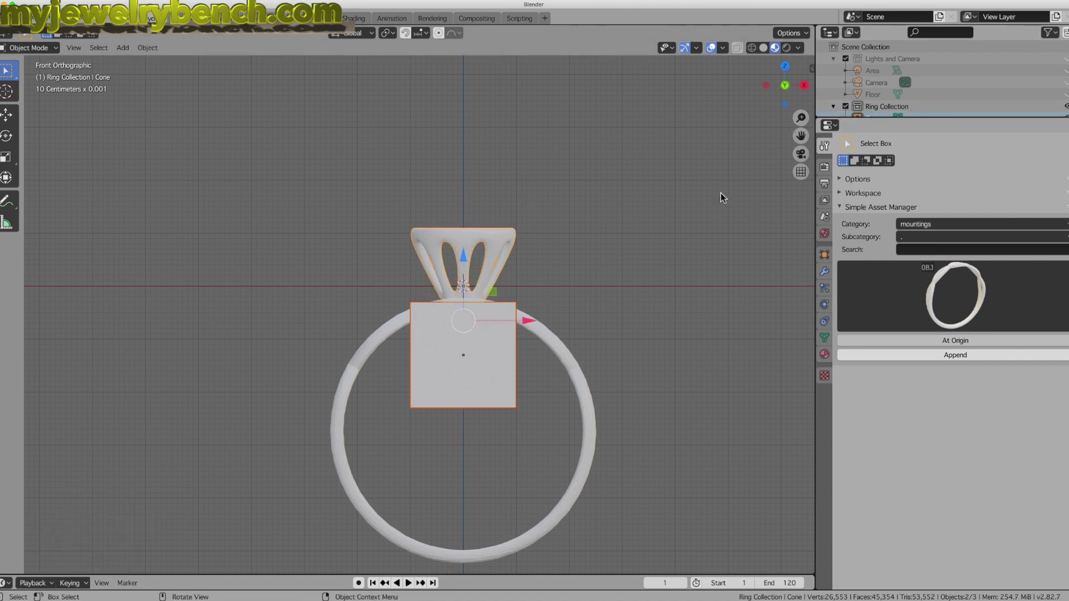
key("n")
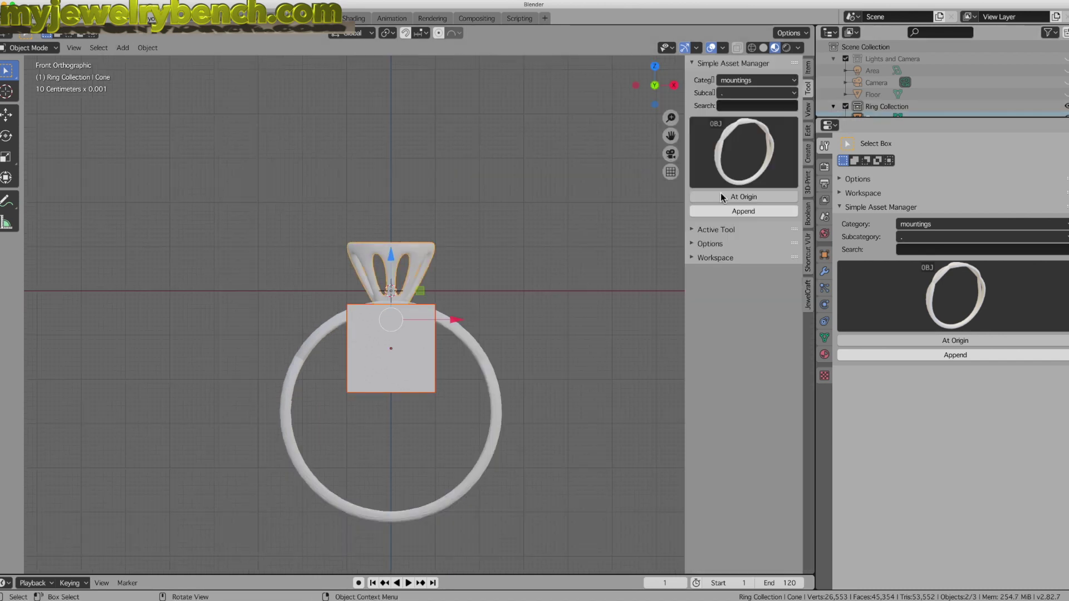
left_click(808, 216)
left_click(694, 64)
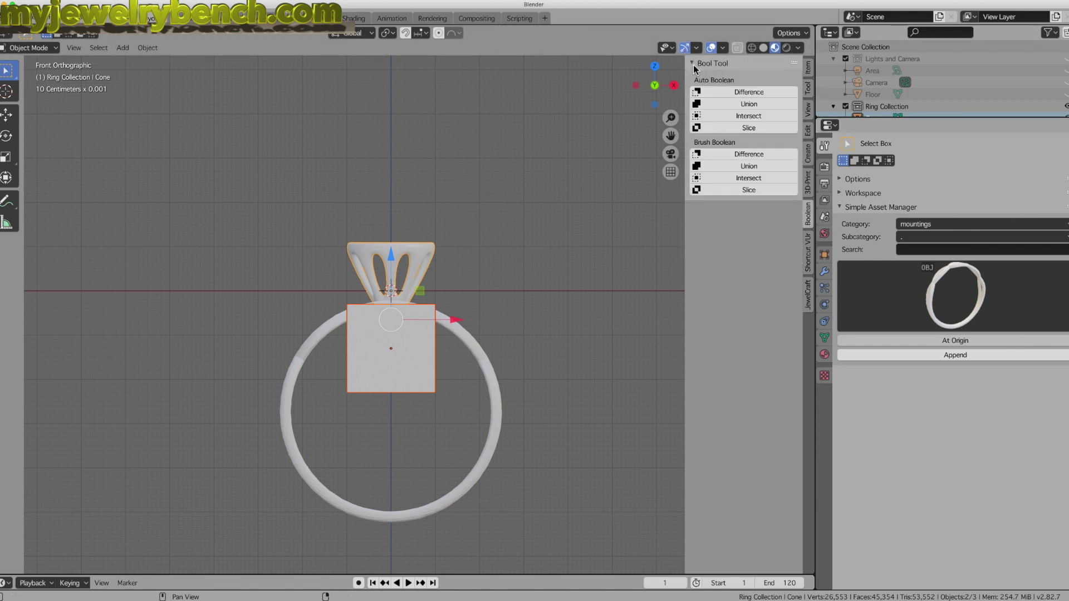
left_click(739, 93)
middle_click_drag(393, 302, 416, 266)
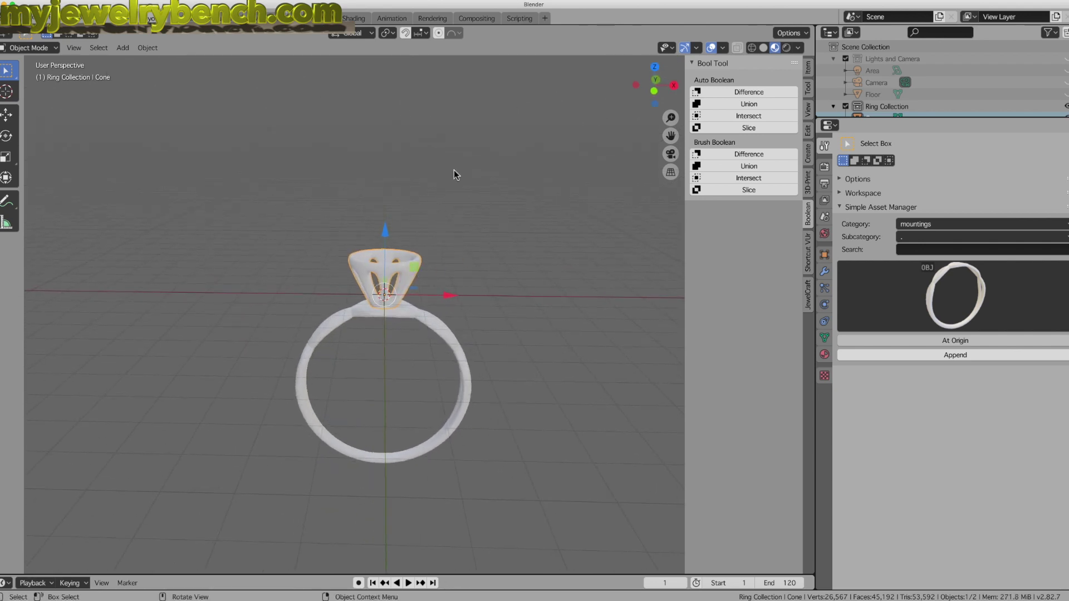
Give the gem head a new material and apply the Silver preset from the PBR metal materials.
left_click(787, 48)
left_click(777, 48)
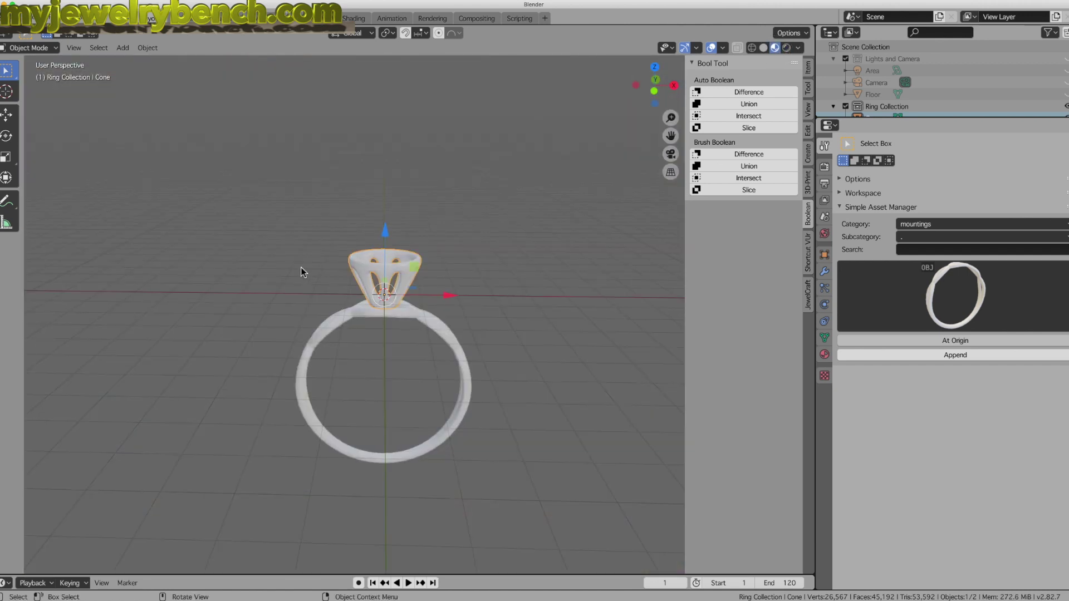
middle_click_drag(303, 270, 357, 280)
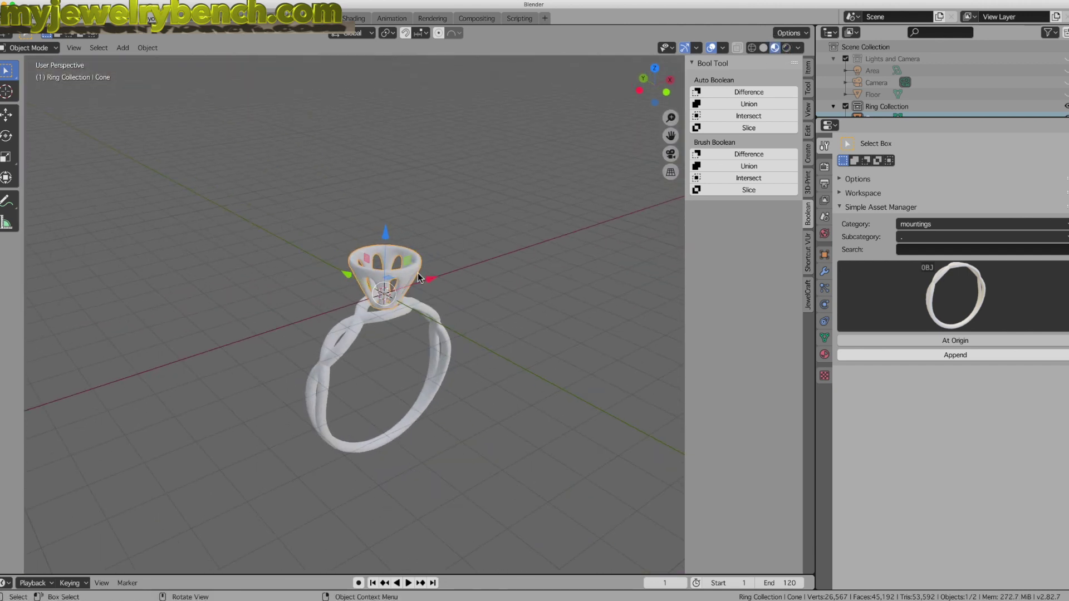
left_click(826, 336)
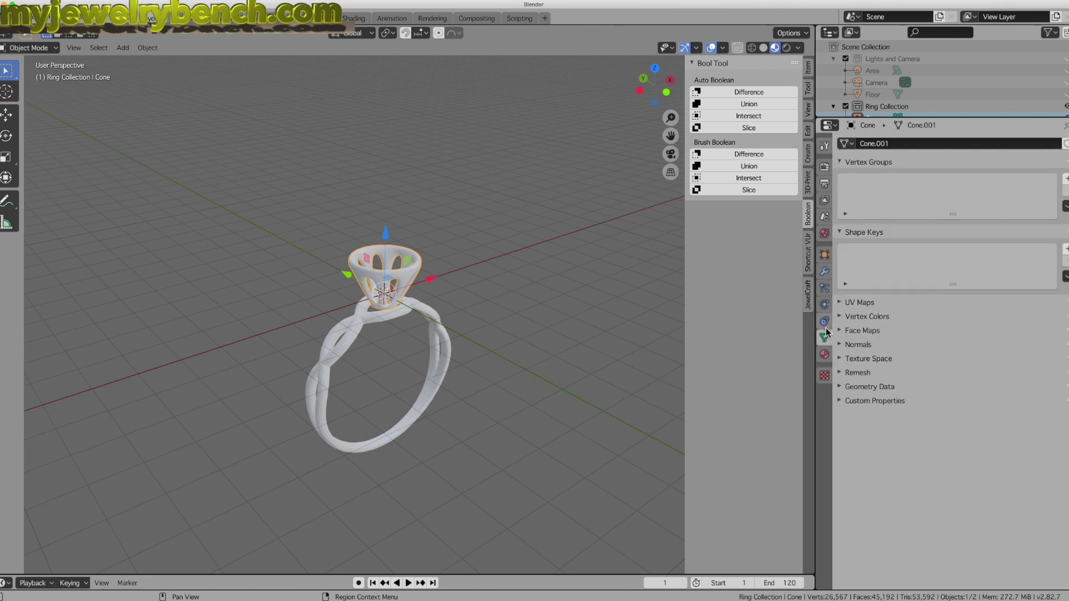
left_click(825, 353)
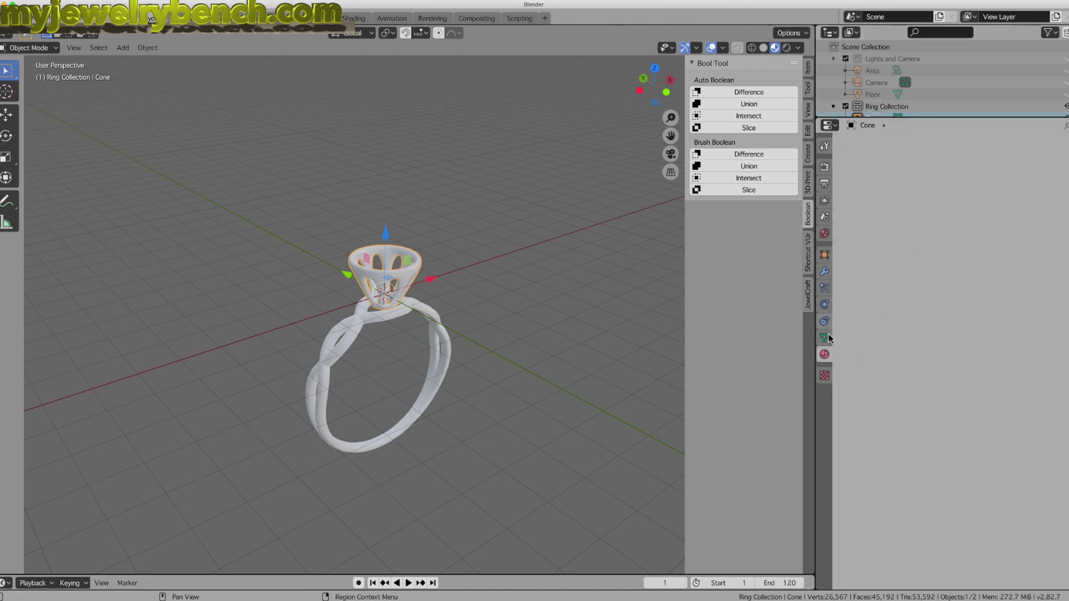
left_click(922, 188)
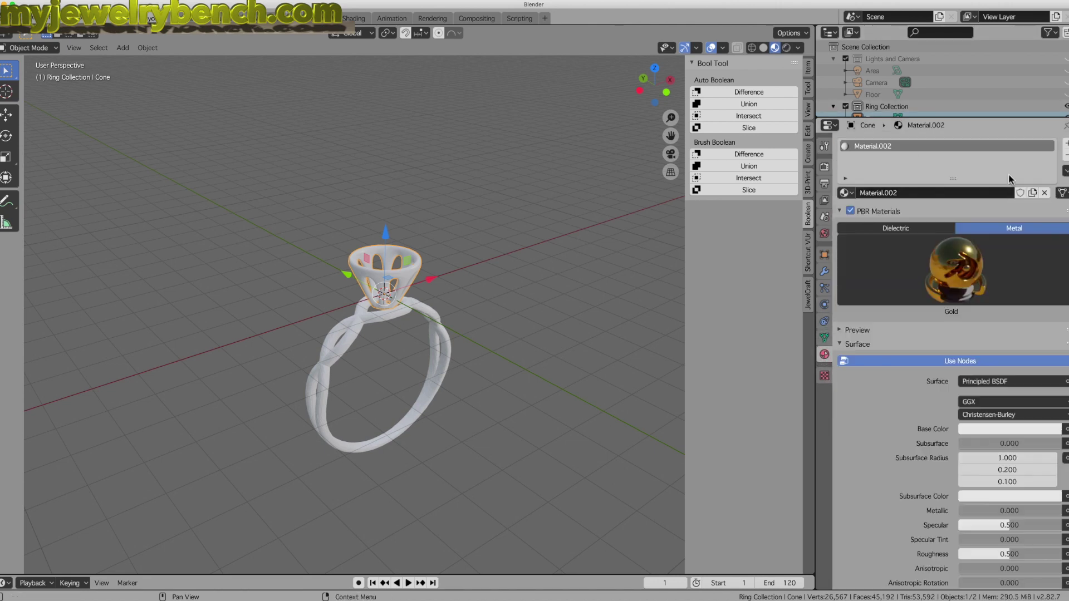
left_click(955, 270)
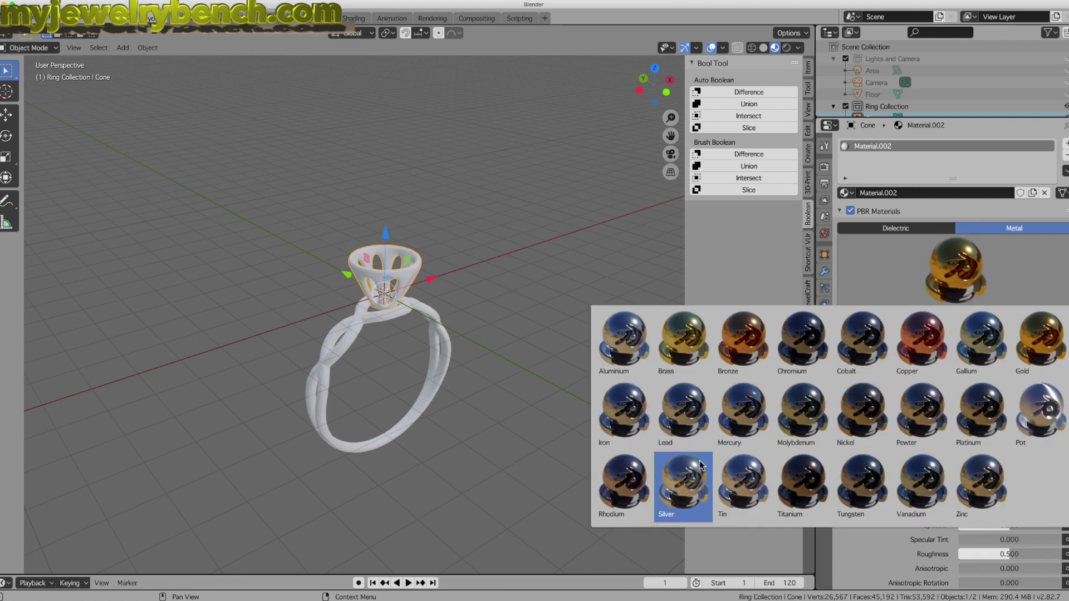
left_click(687, 482)
Apply the Gold PBR metal preset to the twisted ring mount and view the finished ring from other angles.
left_click(415, 310)
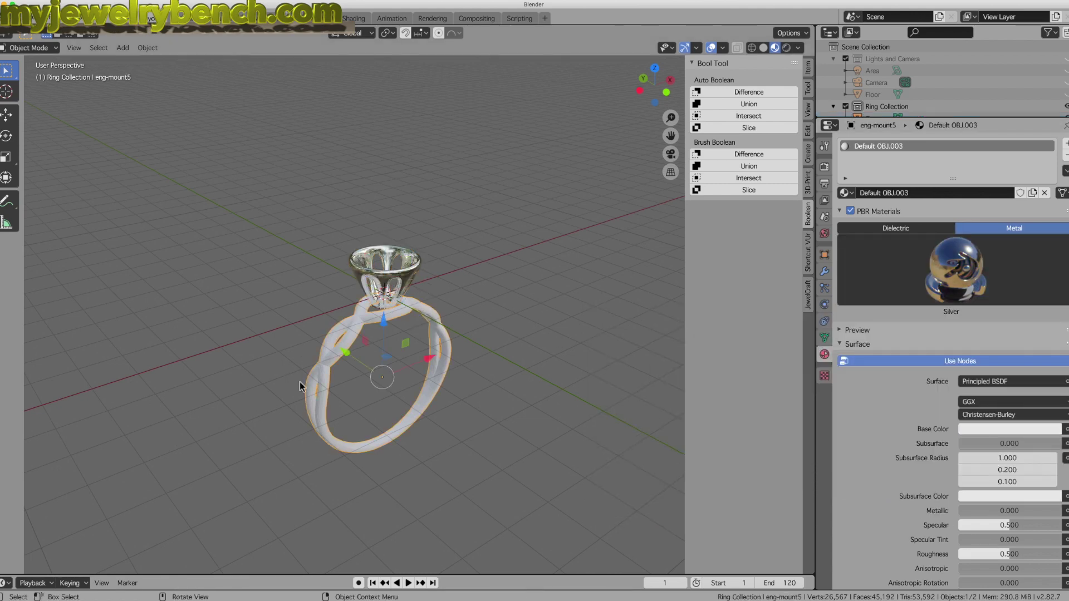
left_click(998, 270)
left_click(1041, 334)
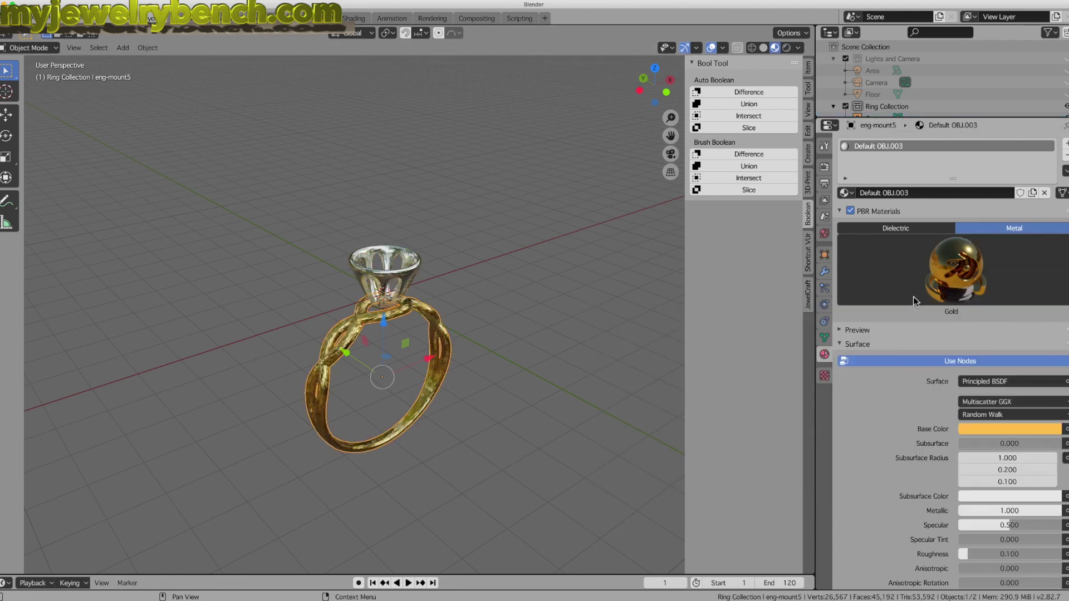
middle_click_drag(401, 340, 415, 334)
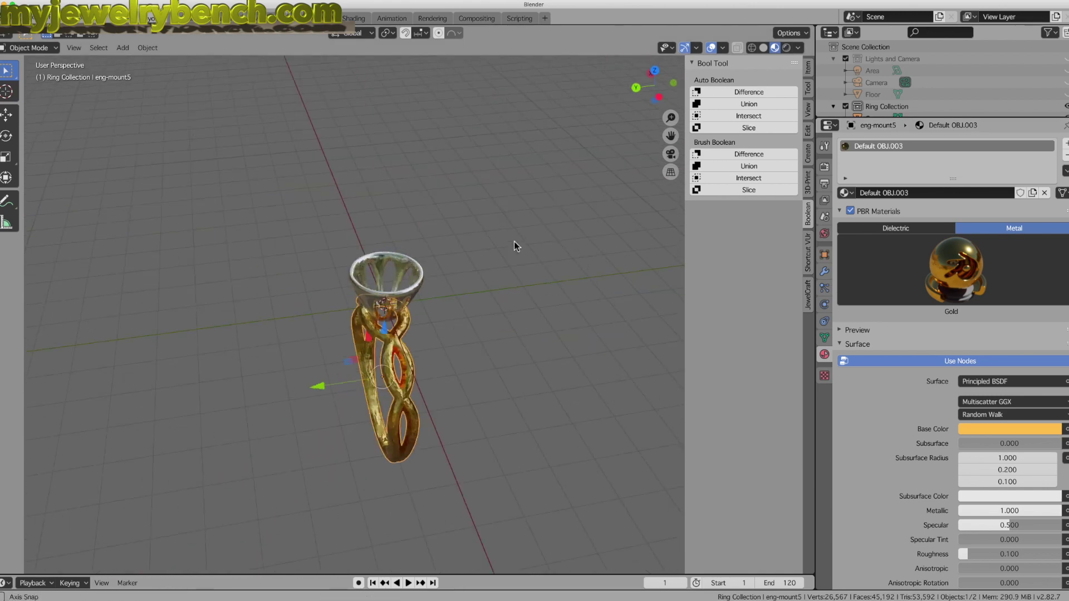
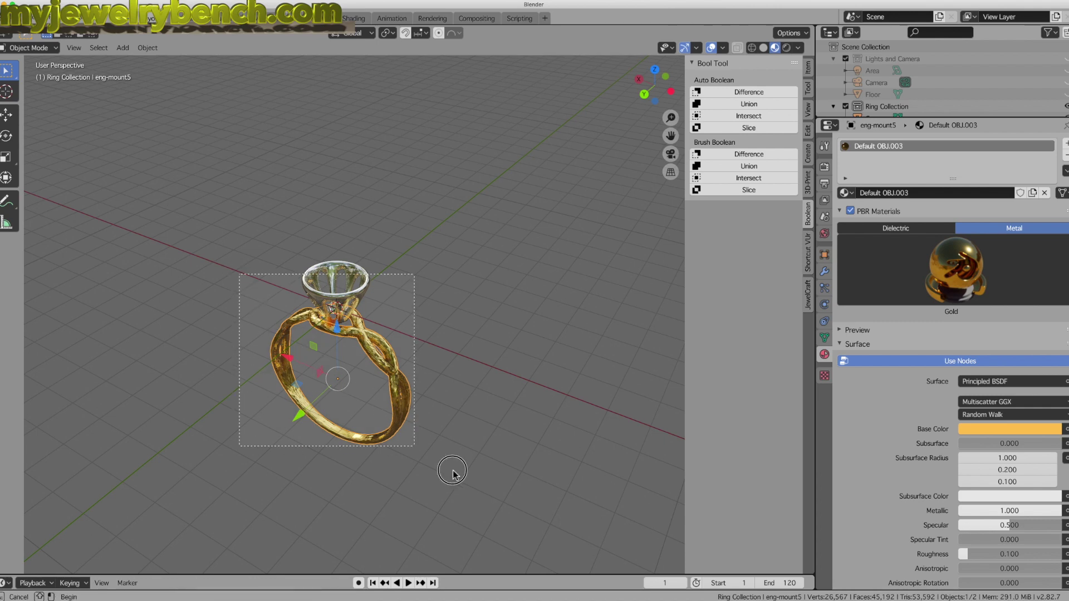
Delete both the gem head and the ring mount, and add a 2 mm cube at the origin.
key("x")
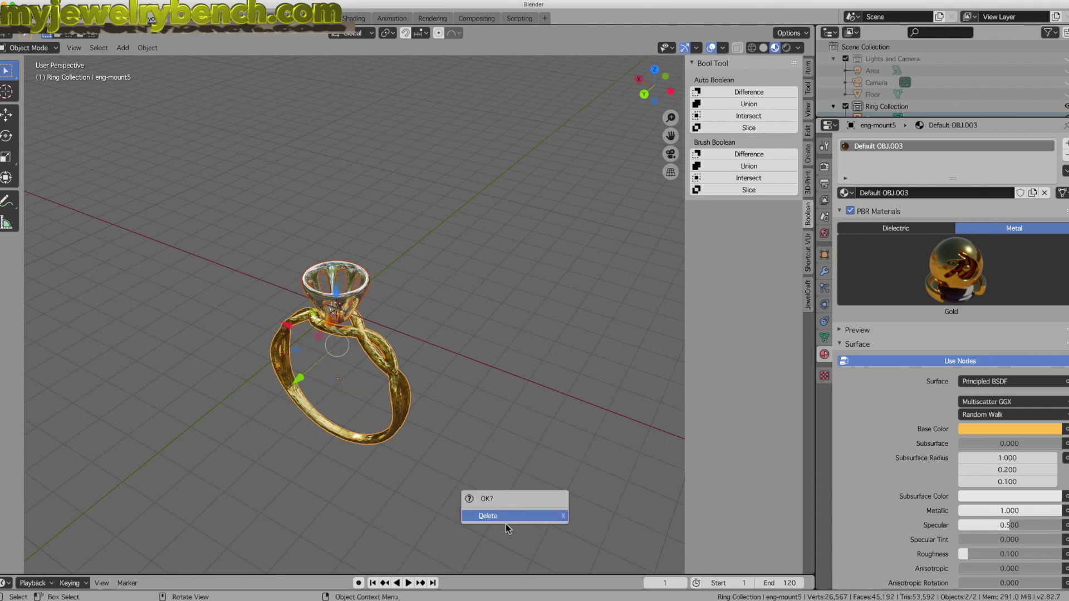
left_click(508, 517)
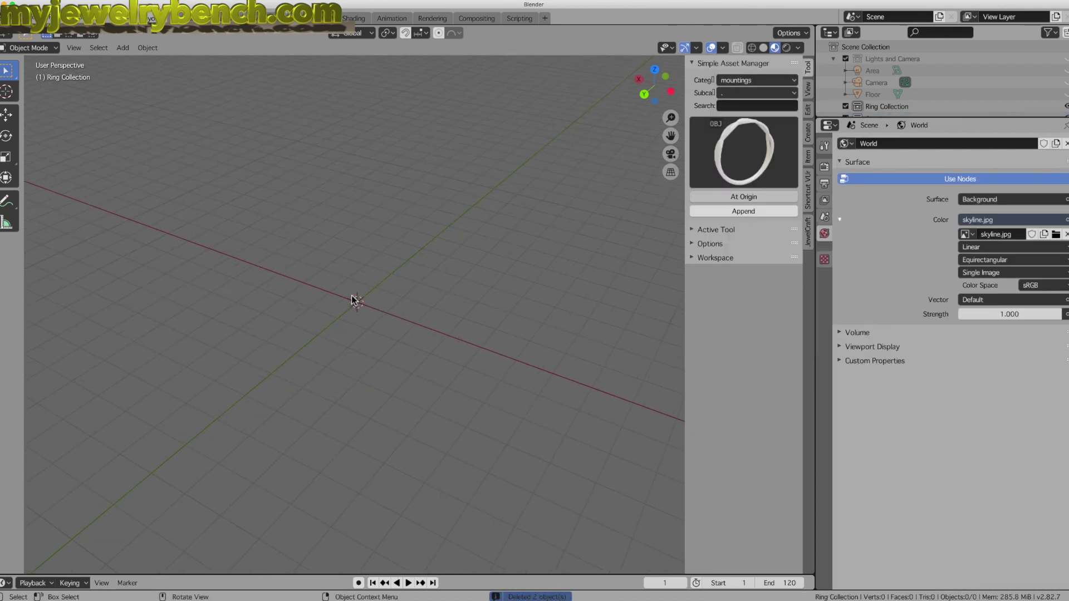
key("shift+a")
mouse_move(353, 296)
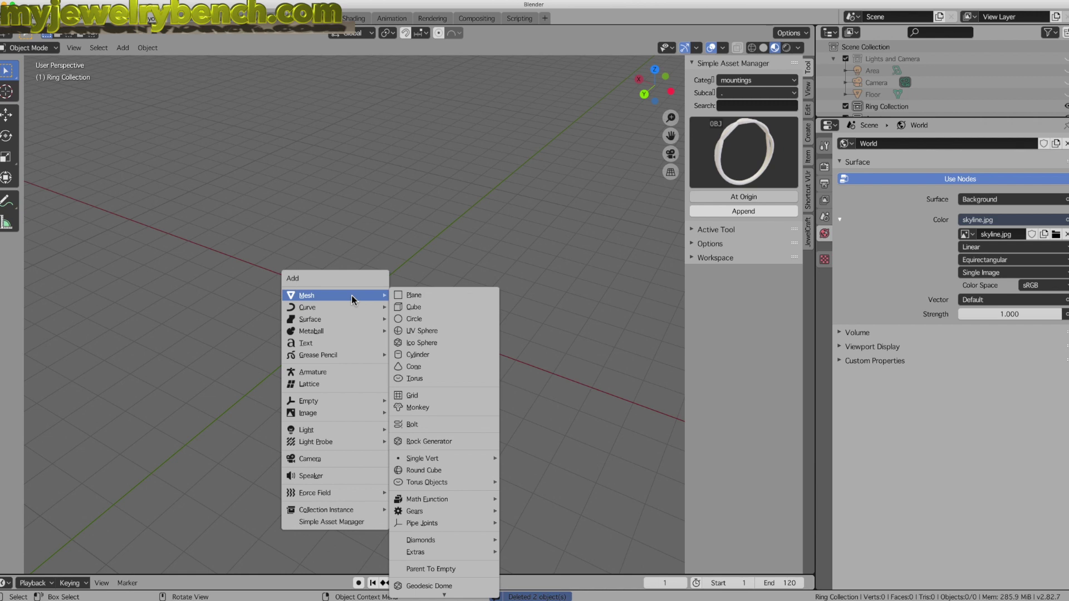
left_click(425, 307)
Scale the new cube along the Z axis only, making it an upright block about twice as tall as wide.
middle_click_drag(342, 313, 359, 318)
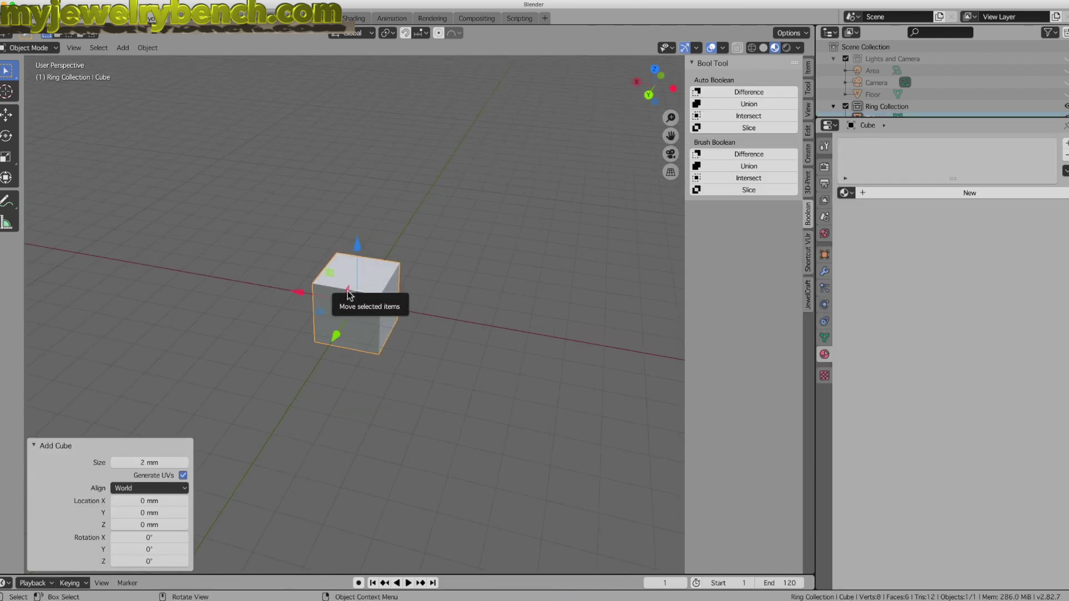
key("s")
key("z")
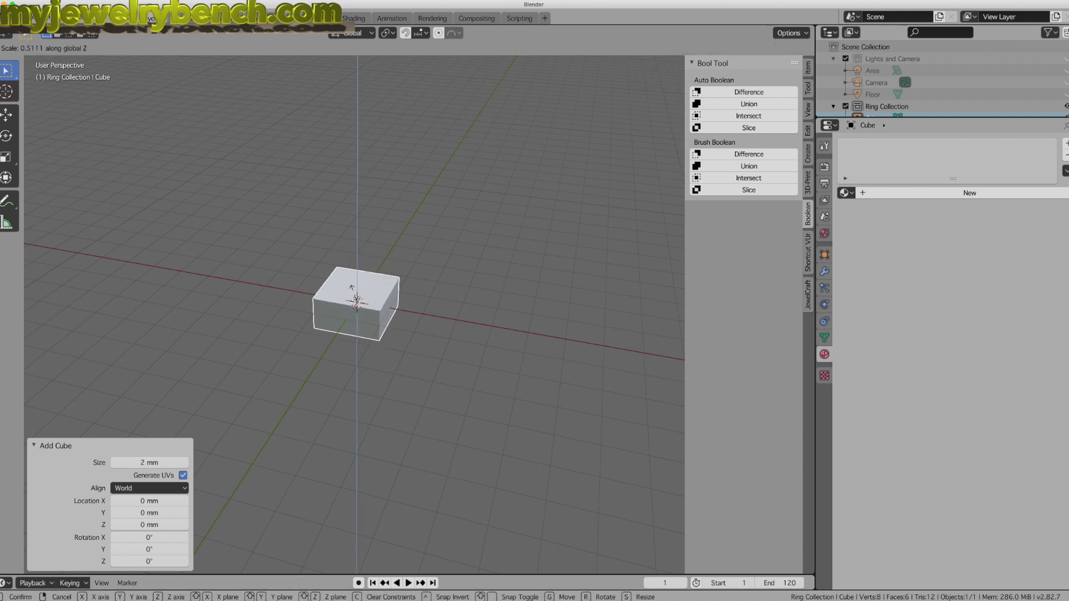
left_click(353, 277)
middle_click_drag(353, 277, 366, 273)
In Edit Mode, add two evenly spaced horizontal loop cuts around the block without sliding them.
key("Tab")
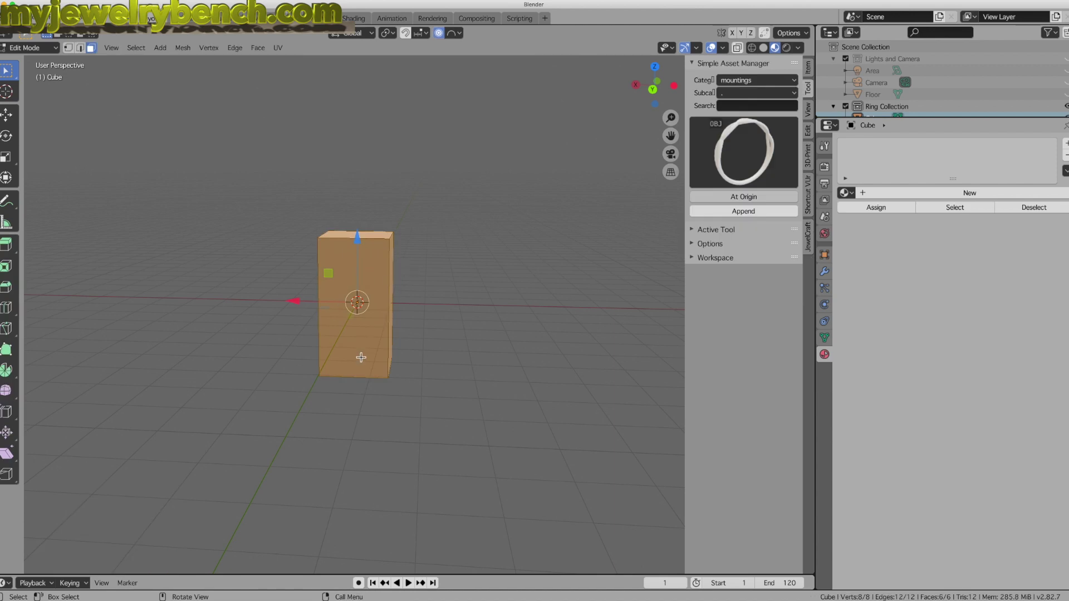
key("ctrl+r")
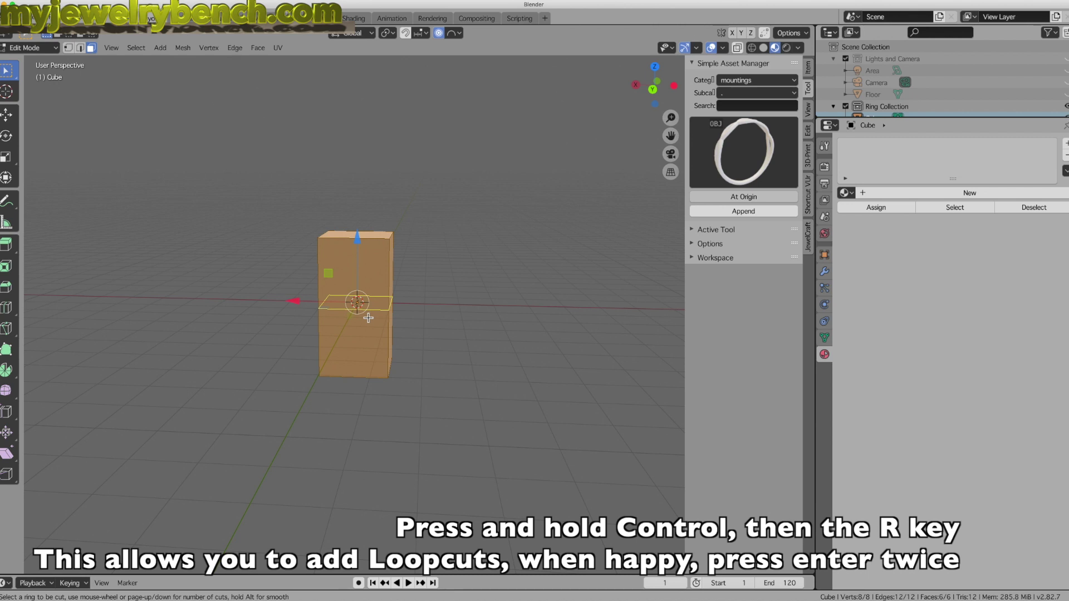
scroll(368, 318, "up", 1)
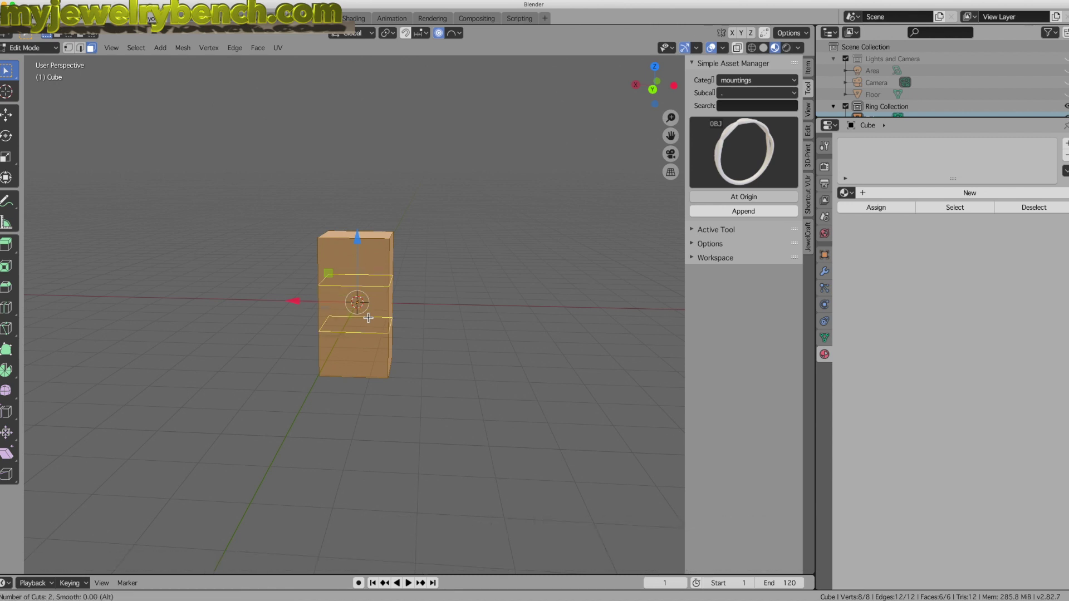
left_click(368, 318)
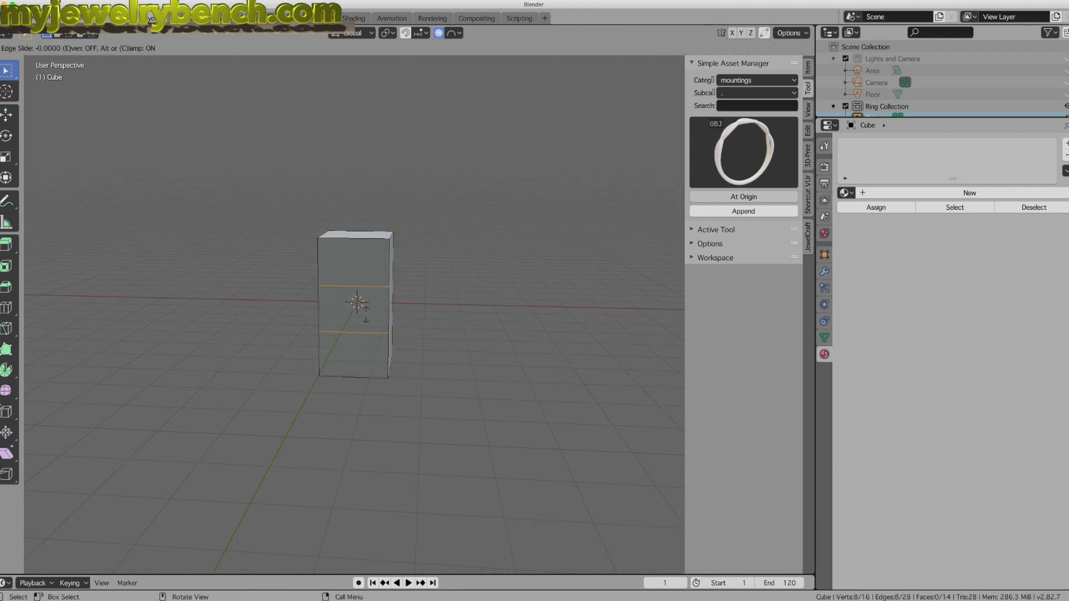
left_click(367, 316)
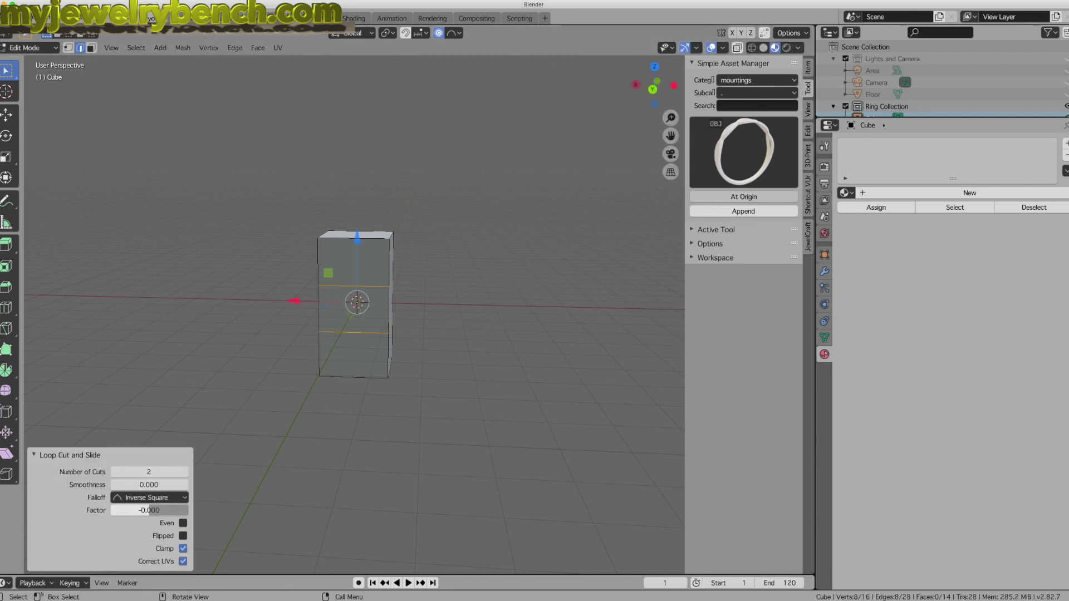
In face select mode, select the full loop of four side faces around the block's bottom section.
left_click(90, 48)
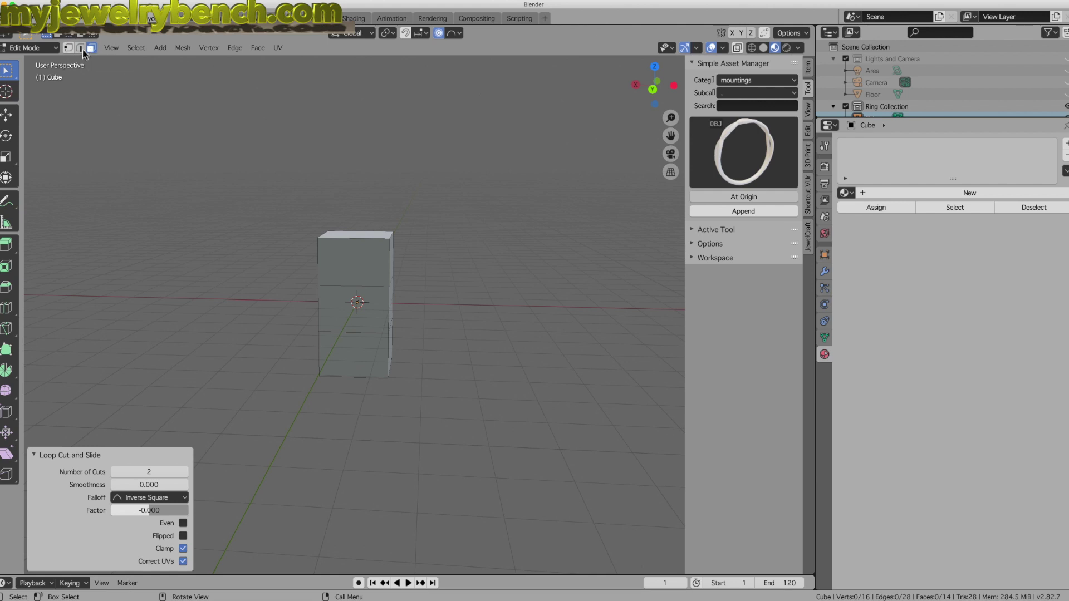
left_click(384, 353)
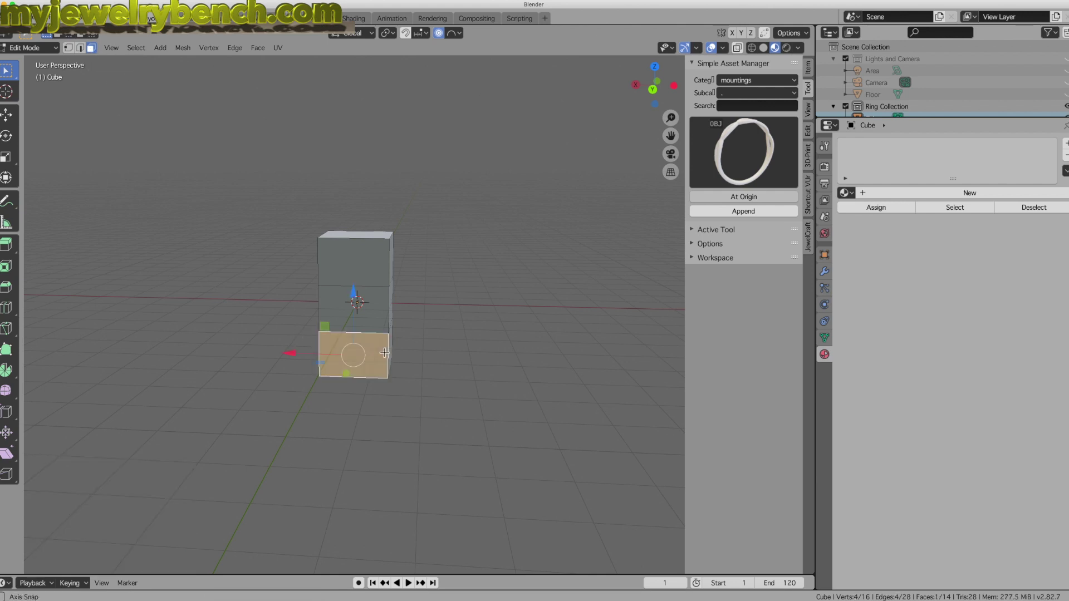
middle_click_drag(384, 353, 377, 354)
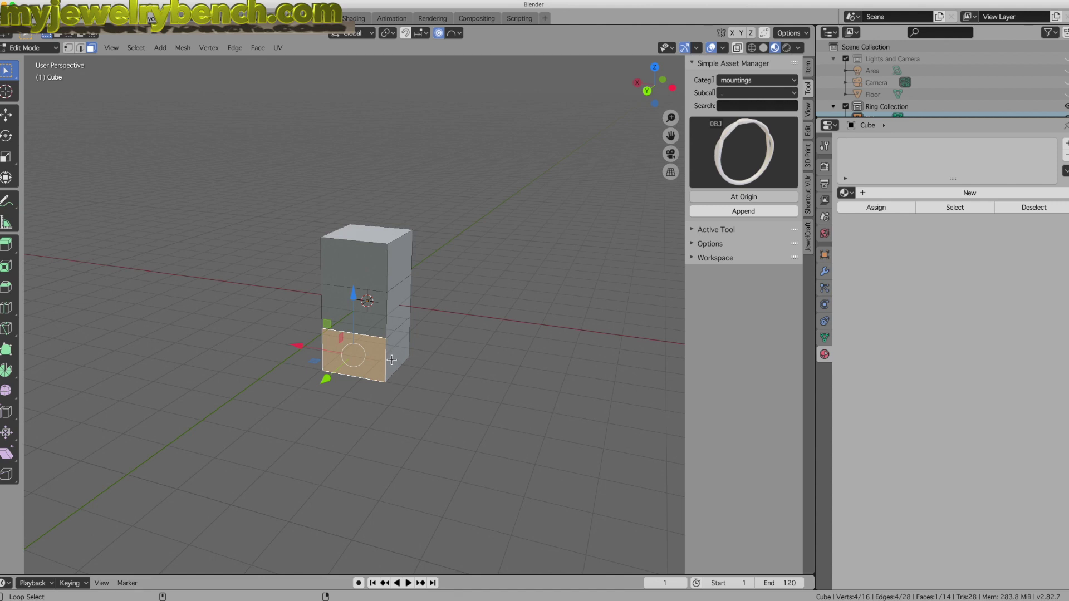
left_click(392, 359, "alt")
middle_click_drag(442, 317, 333, 333)
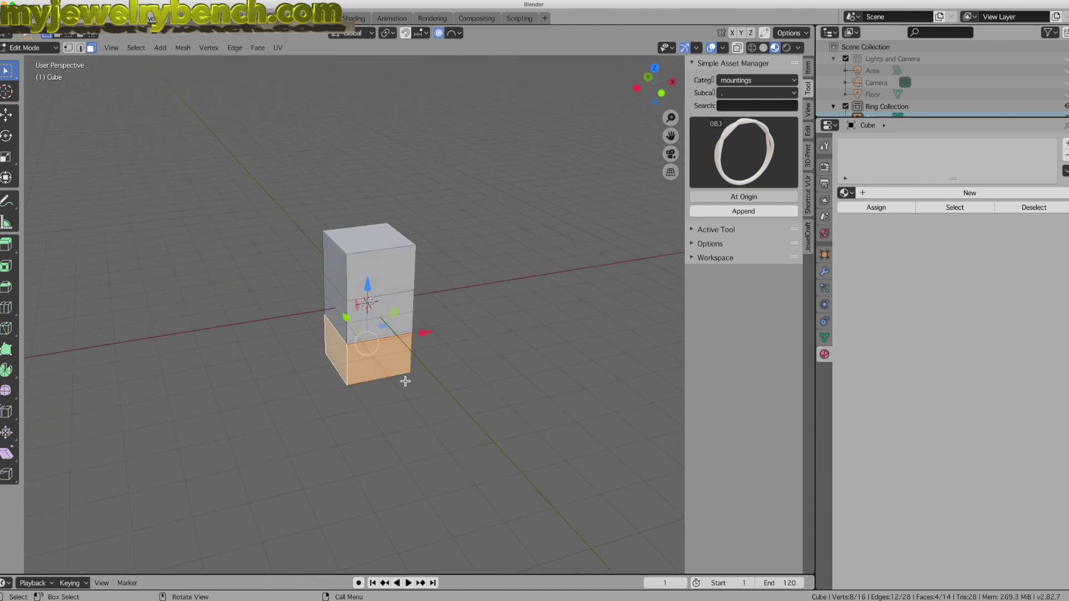
middle_click_drag(420, 389, 440, 339)
middle_click_drag(371, 363, 399, 382)
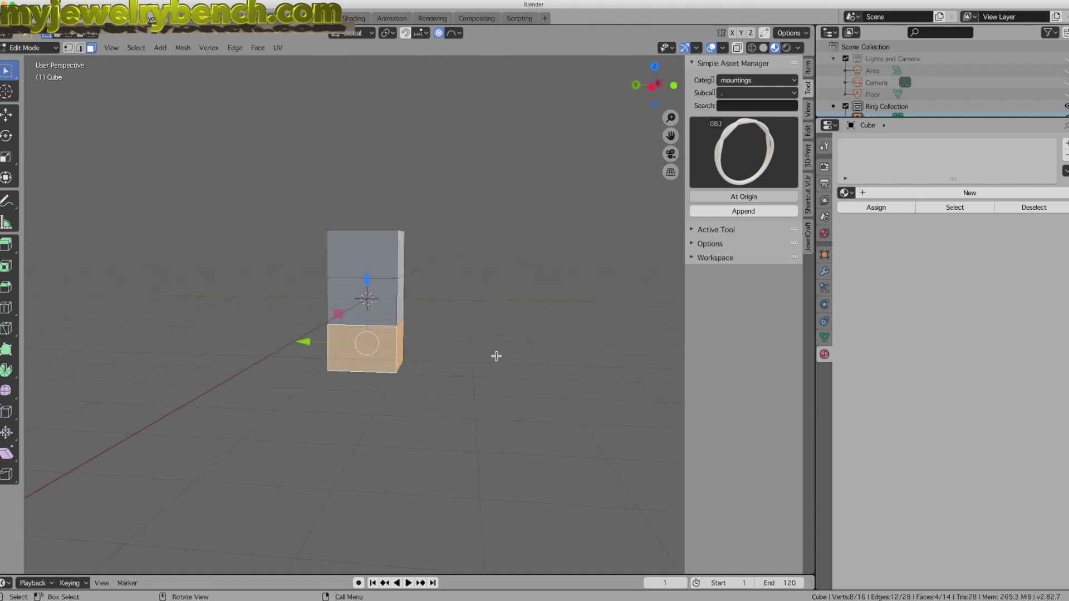
Scale the selected bottom face loop in X and Y only, with Z locked, to about 0.647.
key("s")
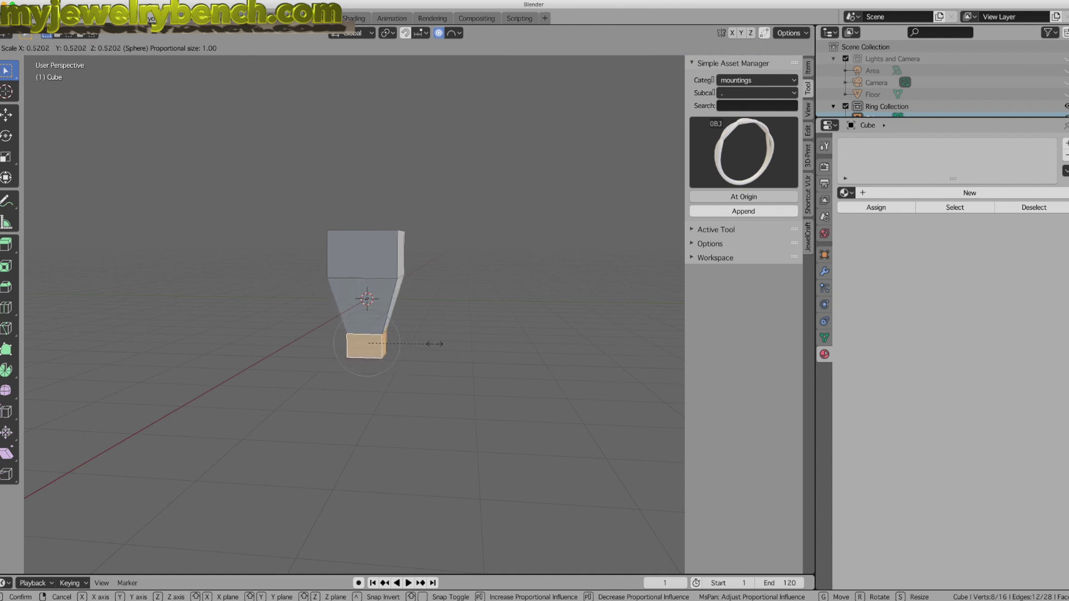
right_click(468, 358)
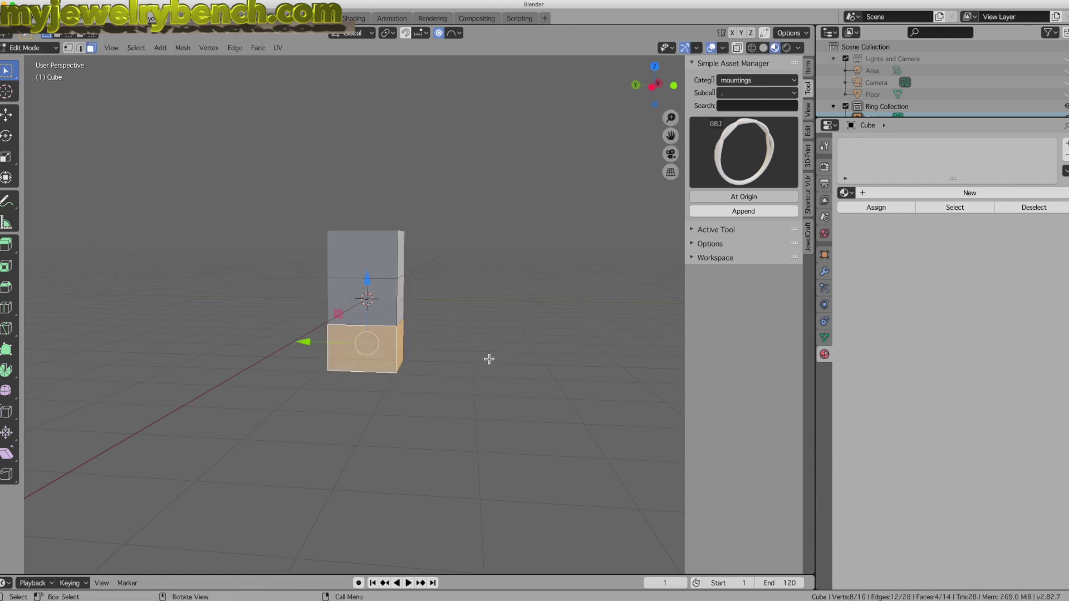
key("s")
key("shift+z")
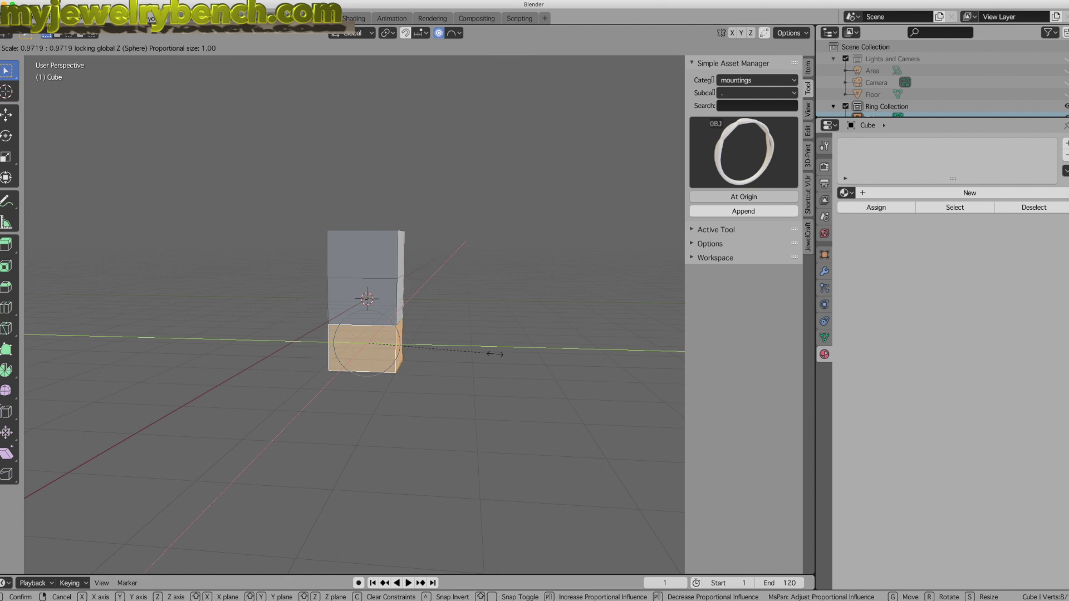
left_click(457, 348)
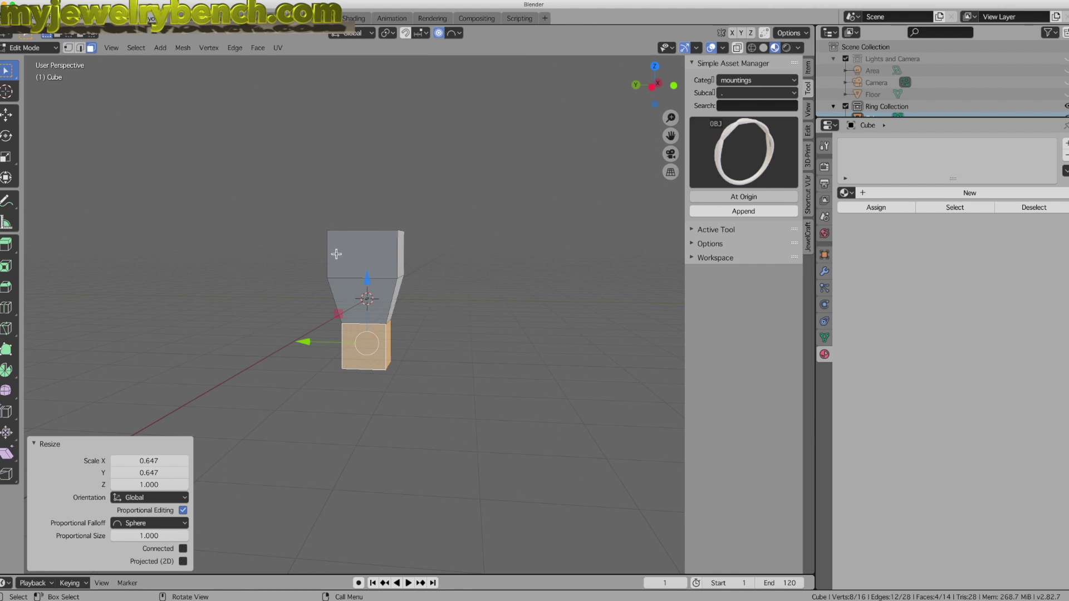
In Object Mode, scale the whole tapered block along the Z axis to about 0.634.
key("Tab")
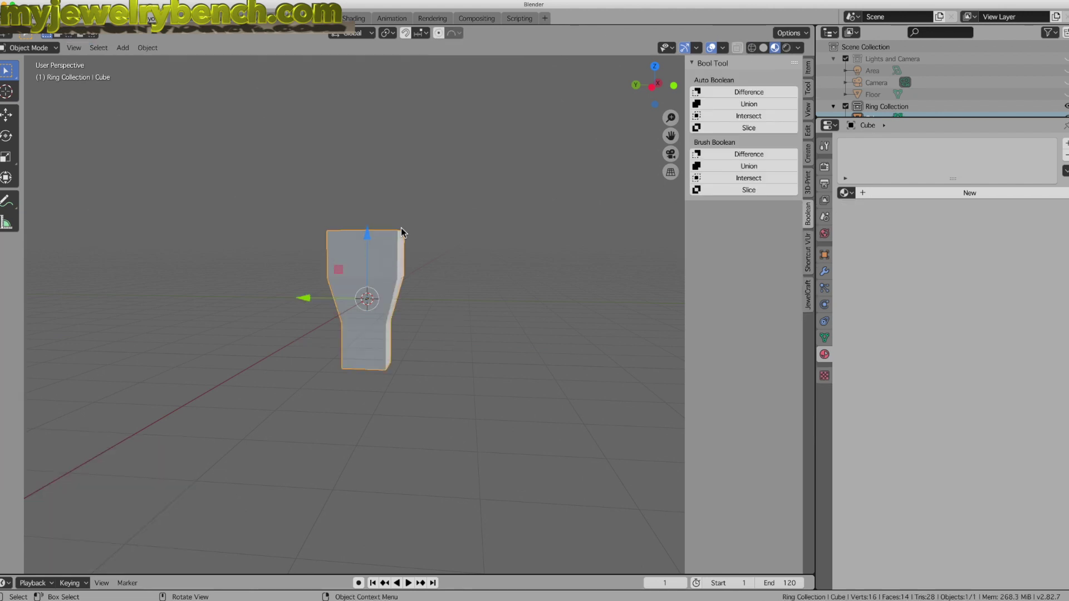
key("s")
key("z")
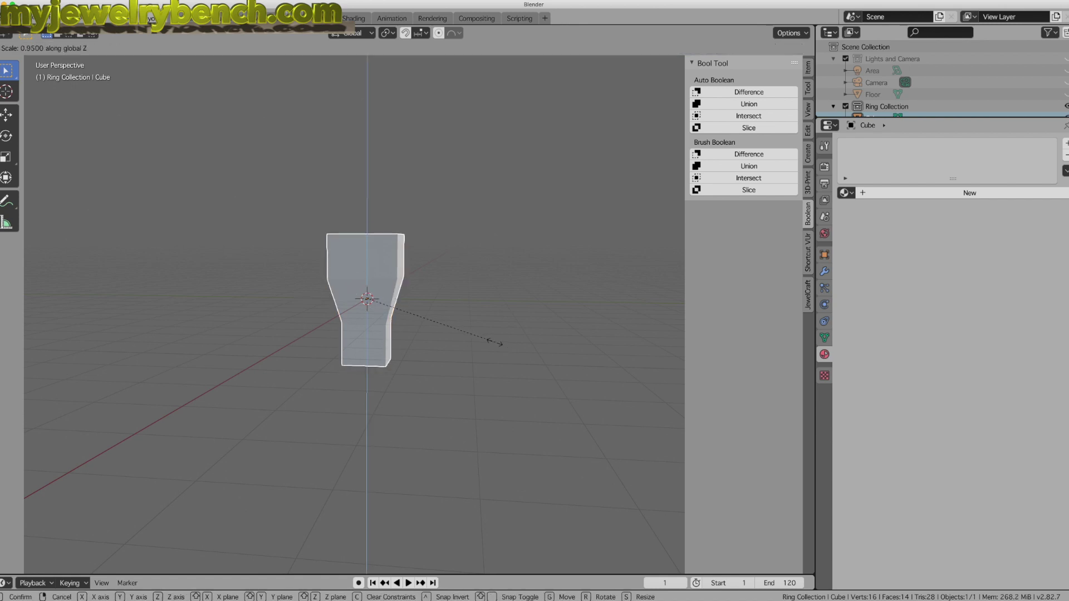
left_click(454, 326)
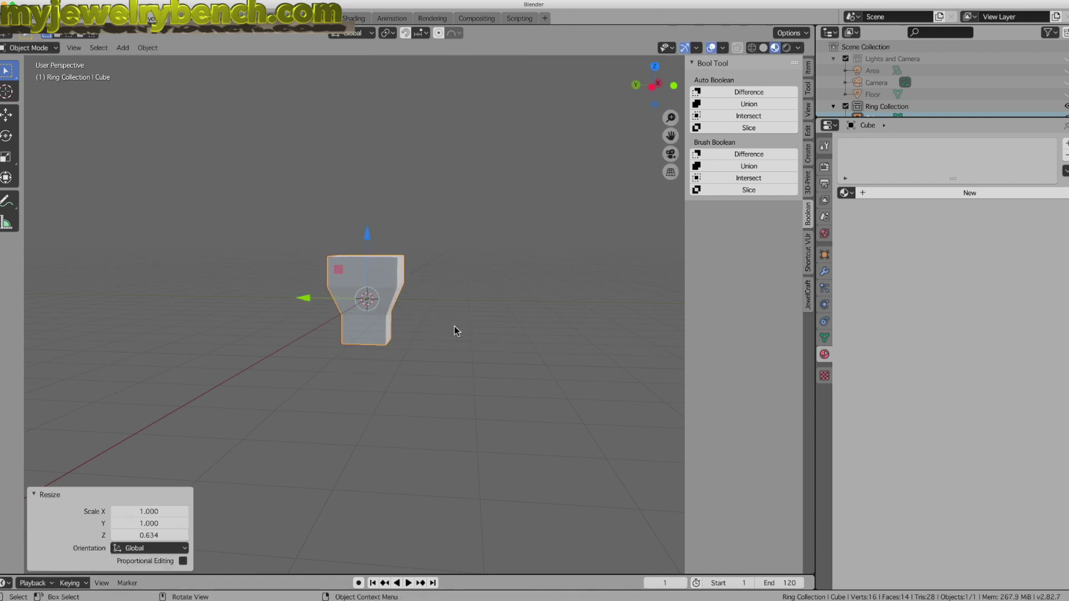
middle_click_drag(443, 318, 389, 329)
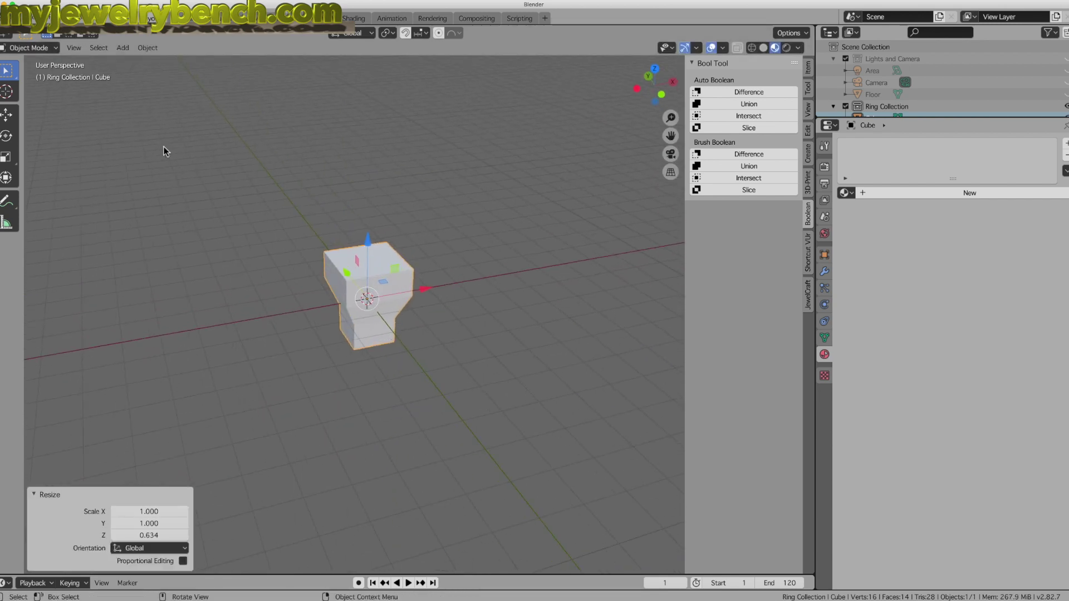
Delete the top and bottom faces of the tapered block in Edit Mode and return to Object Mode.
key("Tab")
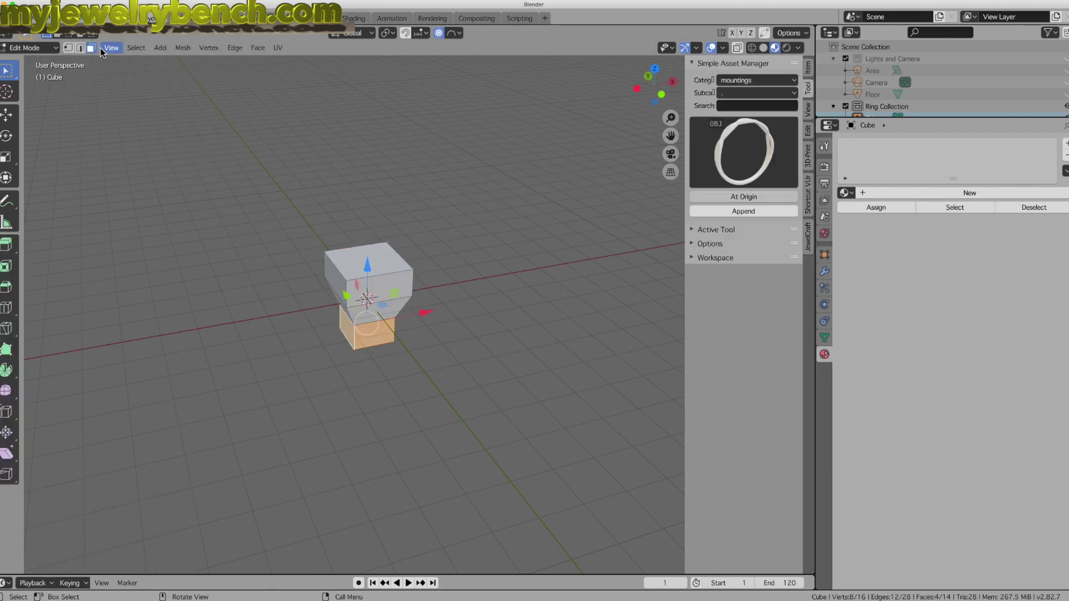
left_click(368, 262)
middle_click_drag(381, 282, 439, 196)
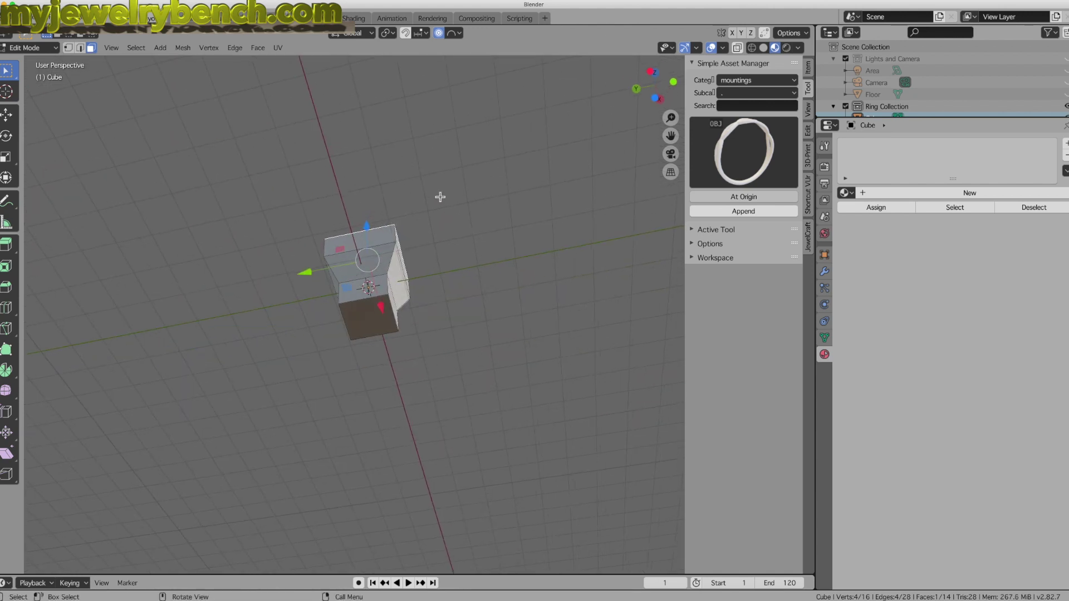
left_click(365, 317, "shift")
middle_click_drag(453, 310, 380, 400)
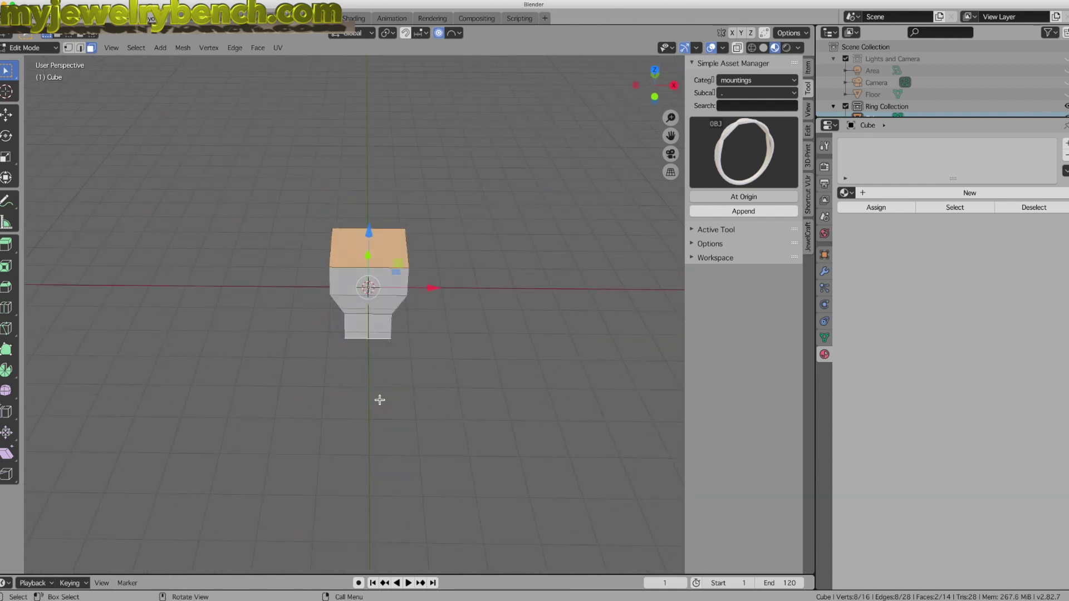
key("x")
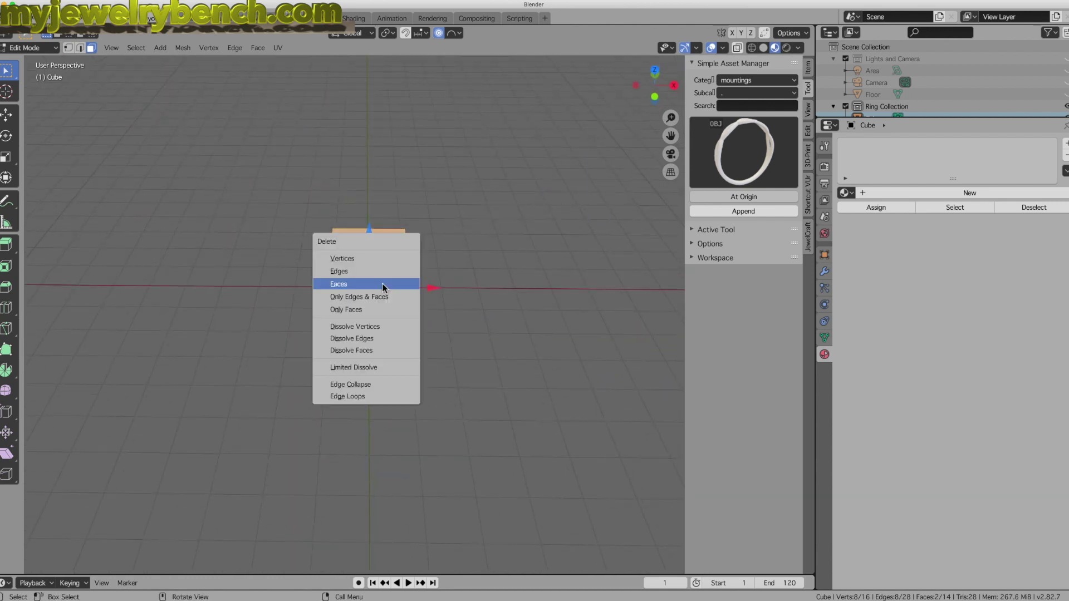
left_click(339, 286)
middle_click_drag(339, 286, 368, 283)
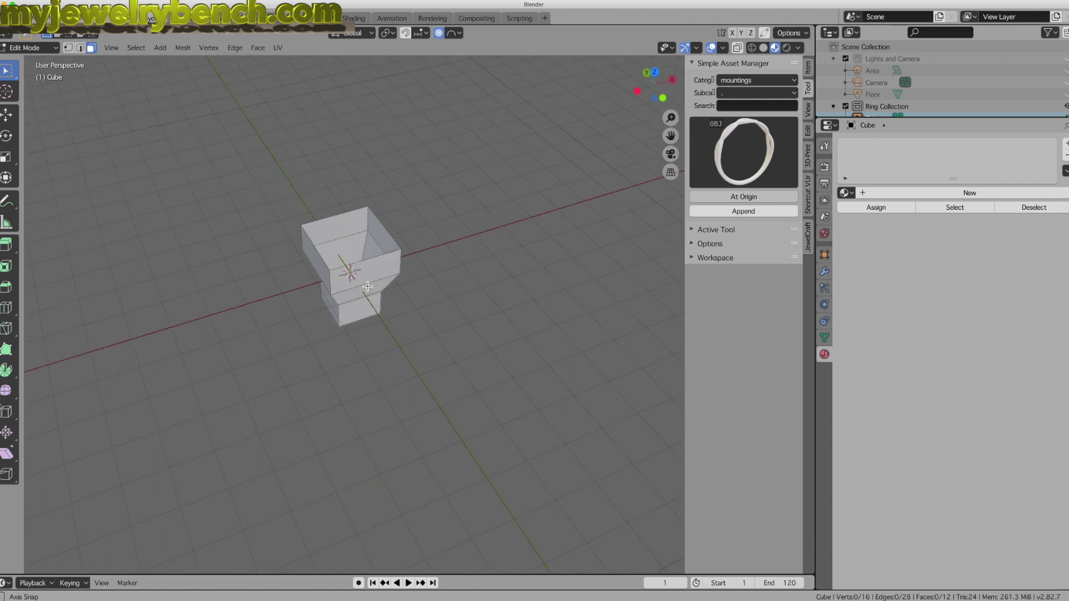
key("Tab")
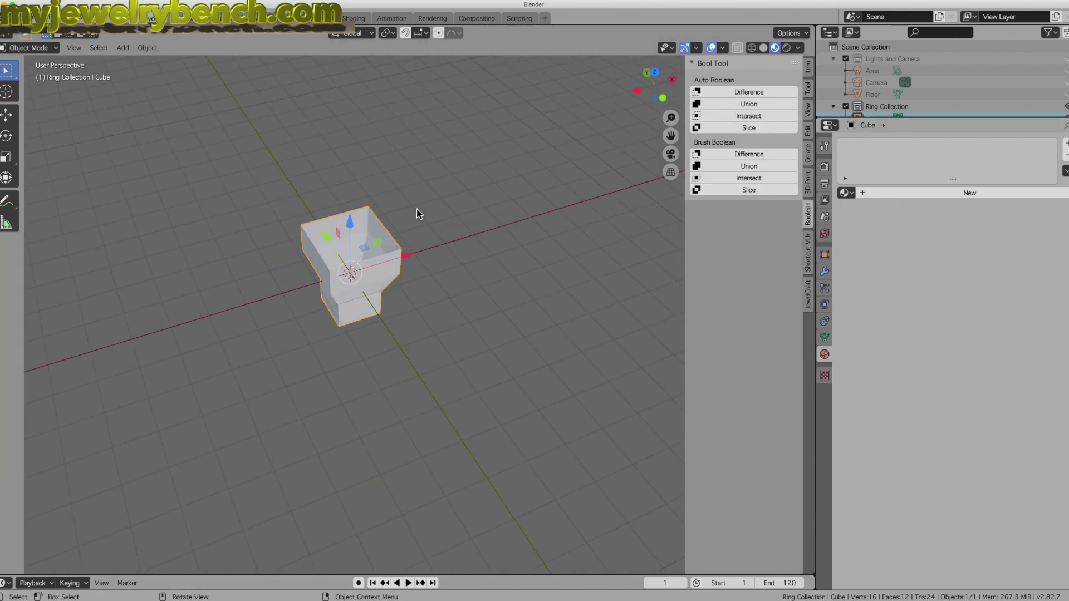
Add a new material to the open-ended block.
middle_click_drag(344, 238, 366, 251)
scroll(366, 250, "up", 4)
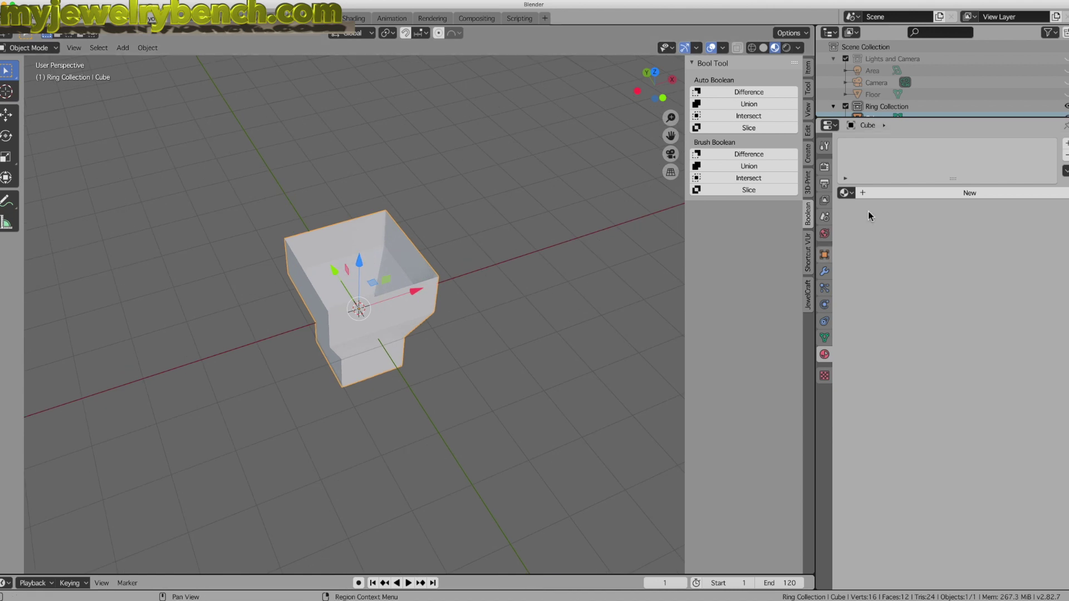
left_click(908, 196)
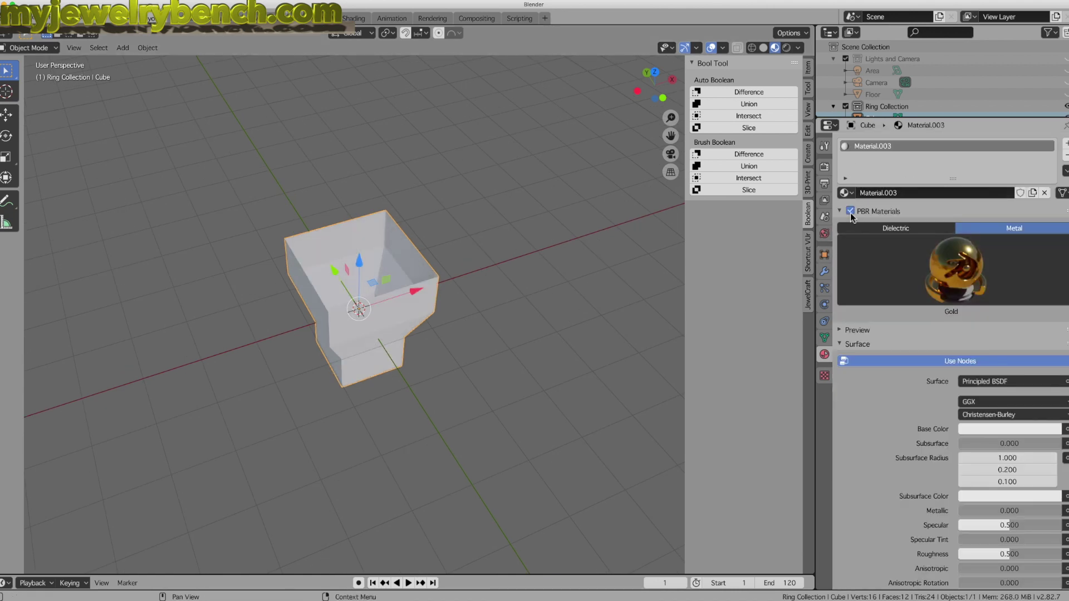
Add a Wireframe modifier to the open-ended block.
left_click(824, 271)
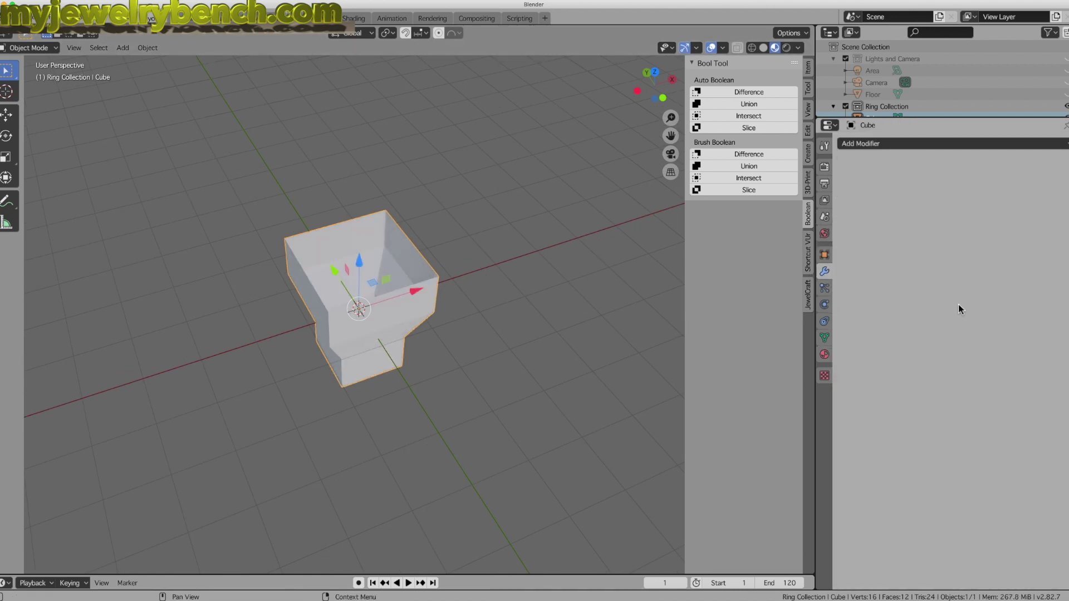
left_click(858, 146)
left_click(848, 361)
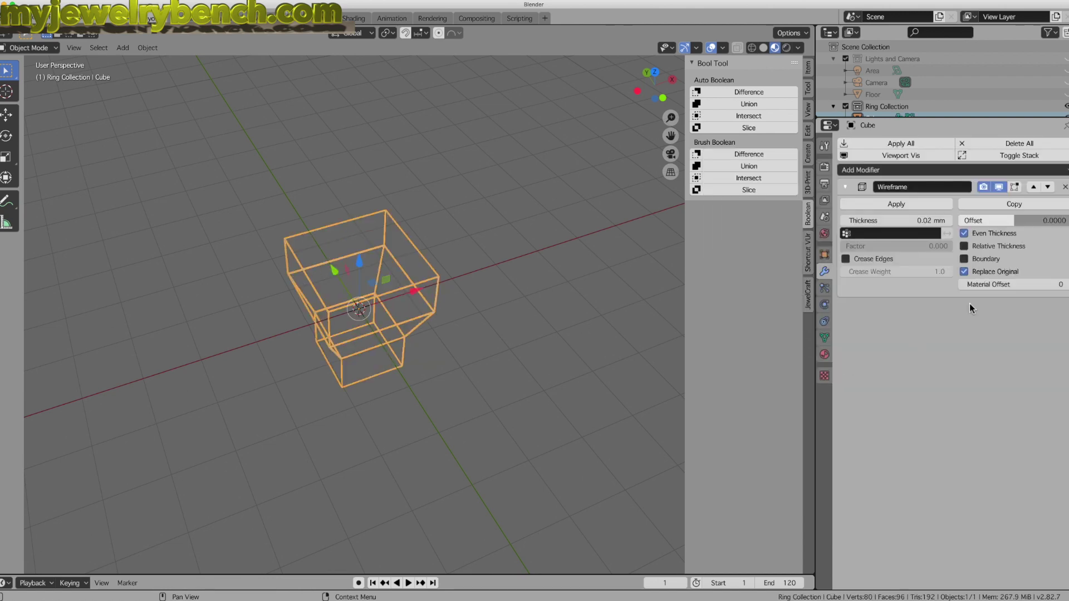
Add Solidify and Subdivision Surface modifiers after the Wireframe modifier.
left_click(863, 171)
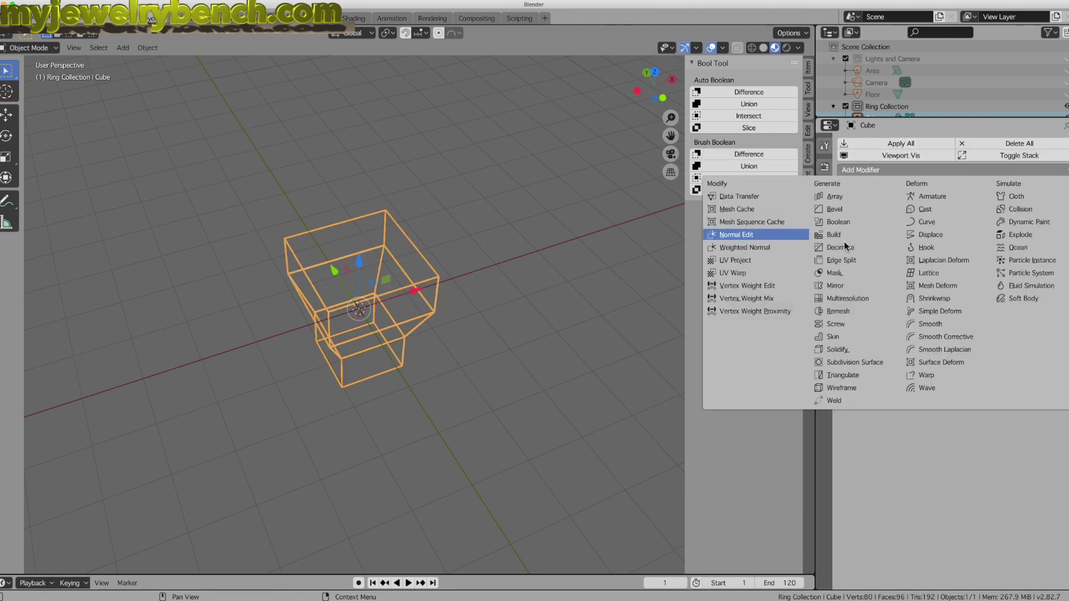
left_click(843, 351)
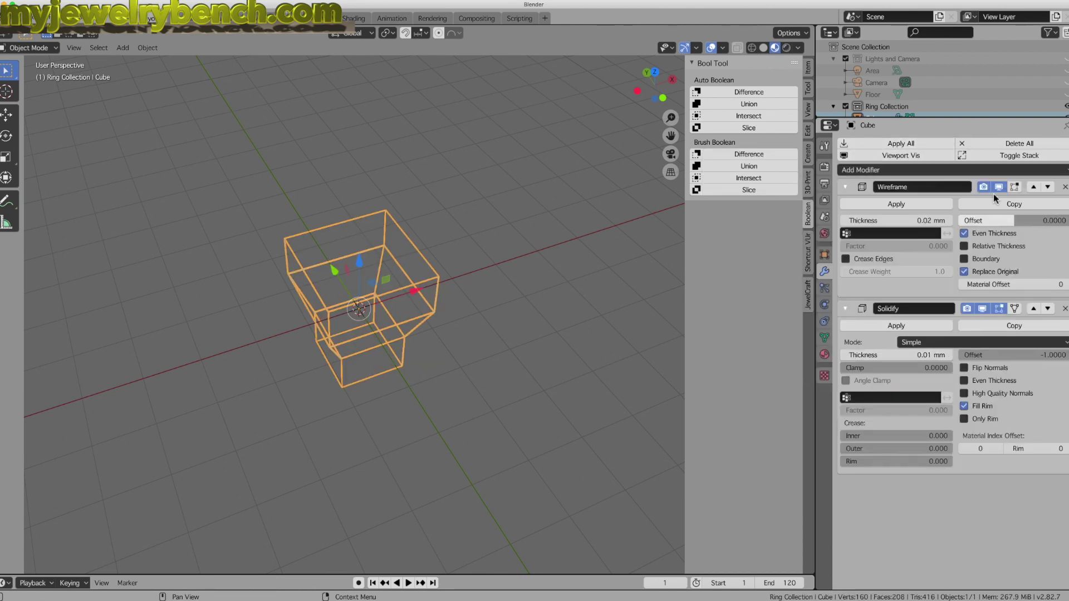
left_click(908, 172)
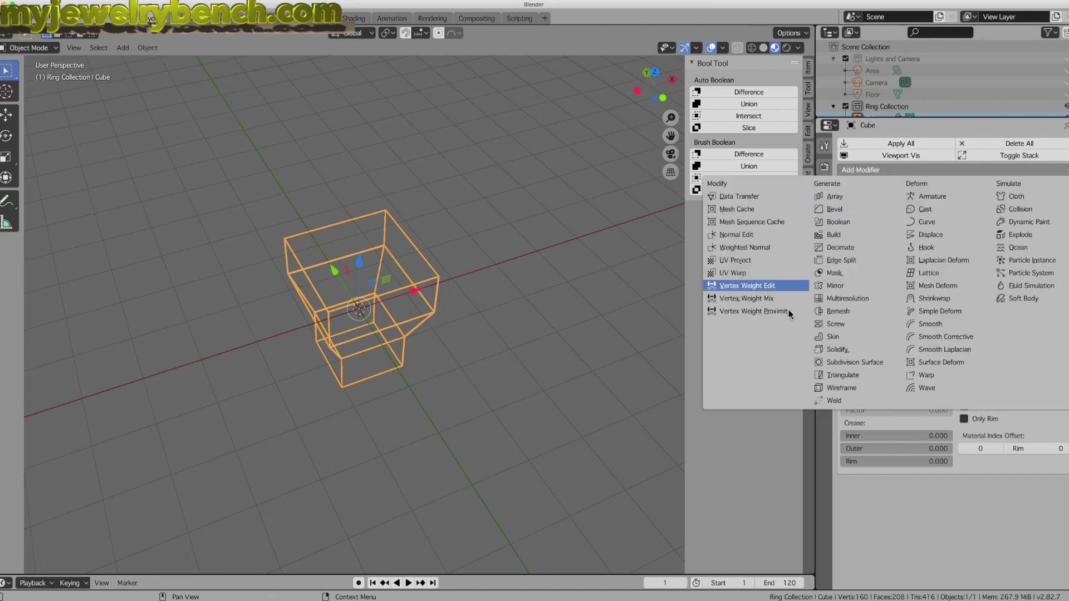
left_click(847, 365)
middle_click_drag(529, 346, 384, 323)
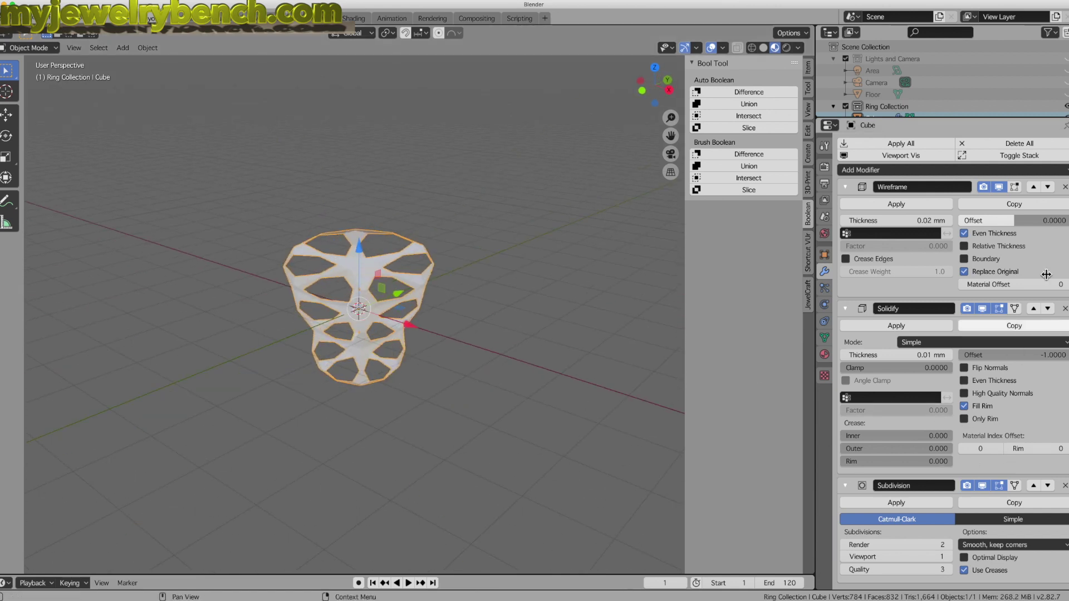
Turn on Boundary in the Wireframe modifier and set its thickness to 0.25 mm.
left_click(964, 259)
middle_click_drag(367, 278, 585, 390)
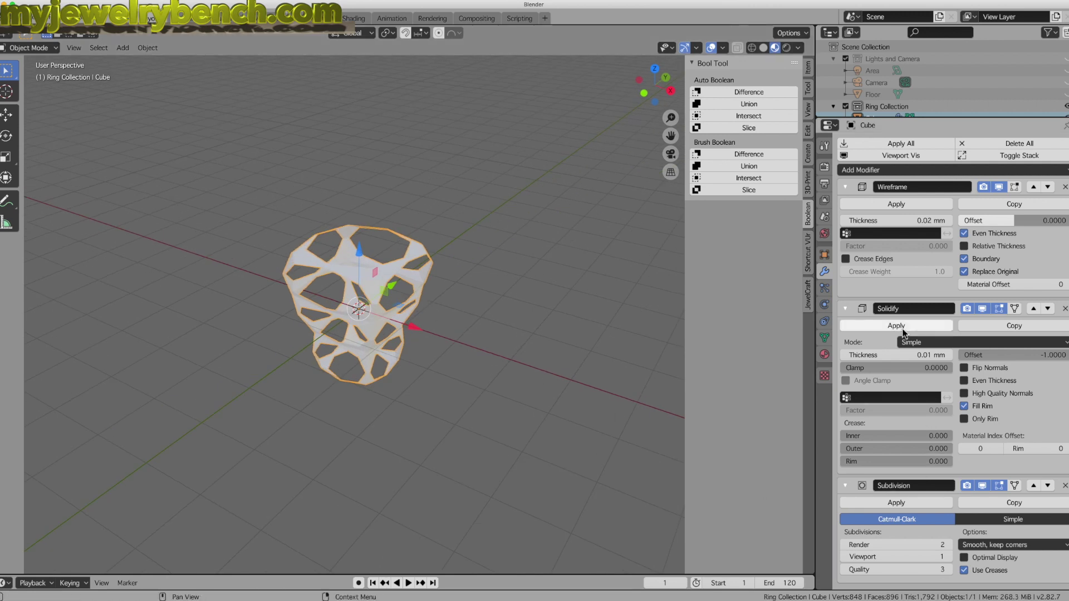
left_click_drag(868, 221, 924, 221)
scroll(341, 264, "up", 2)
middle_click_drag(341, 264, 316, 278)
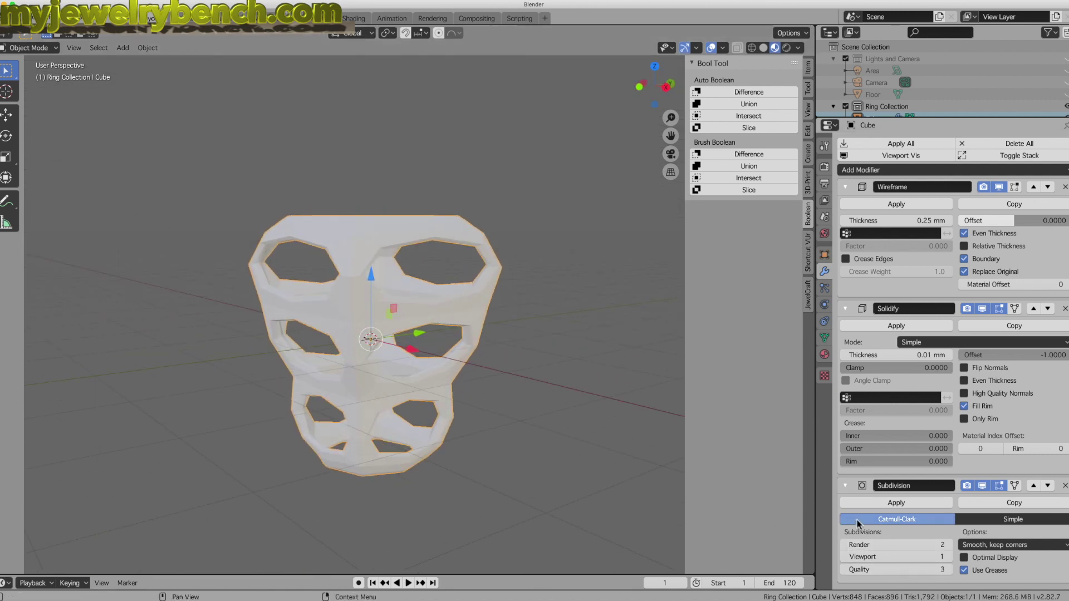
Set both the Render and Viewport levels of the Subdivision modifier to 4.
left_click(950, 544)
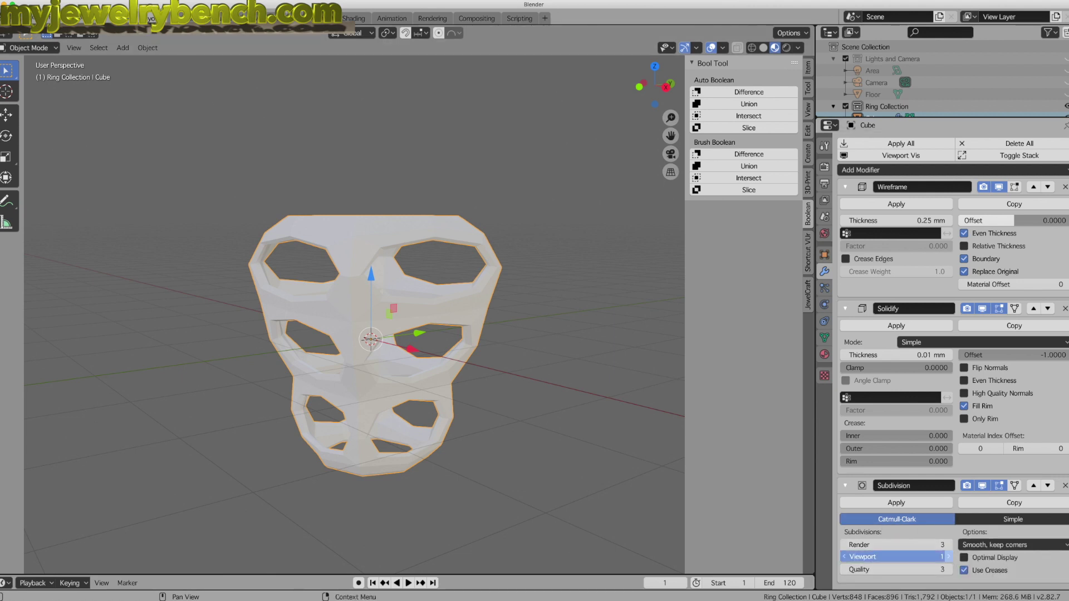
left_click(951, 556)
left_click(950, 557)
mouse_move(479, 438)
middle_mouse_down()
mouse_move(484, 460)
mouse_move(489, 442)
middle_mouse_up()
left_click(950, 545)
left_click(950, 557)
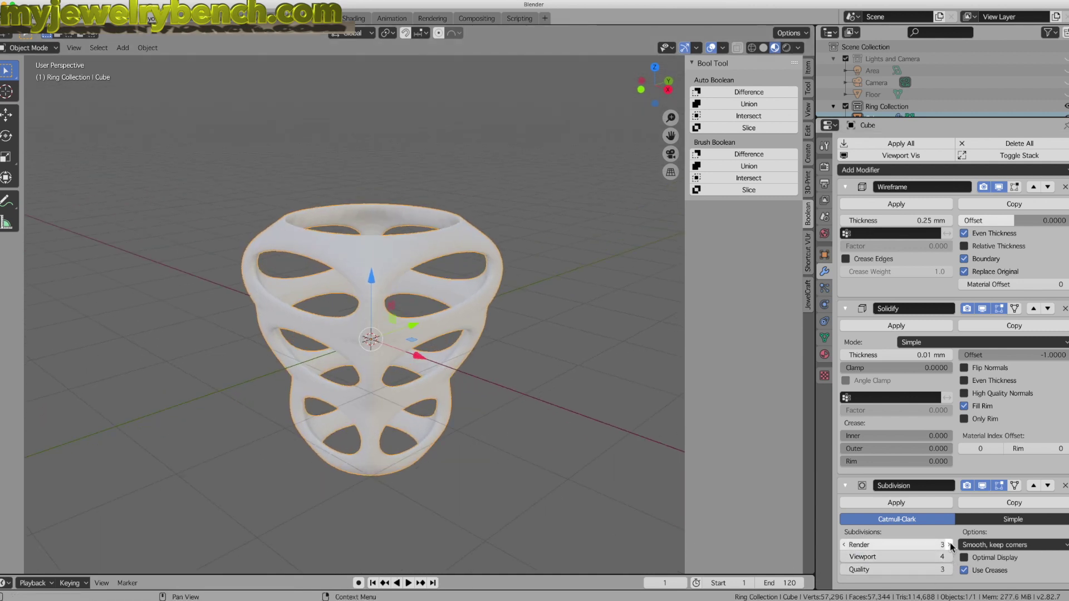
middle_click_drag(542, 484, 535, 379)
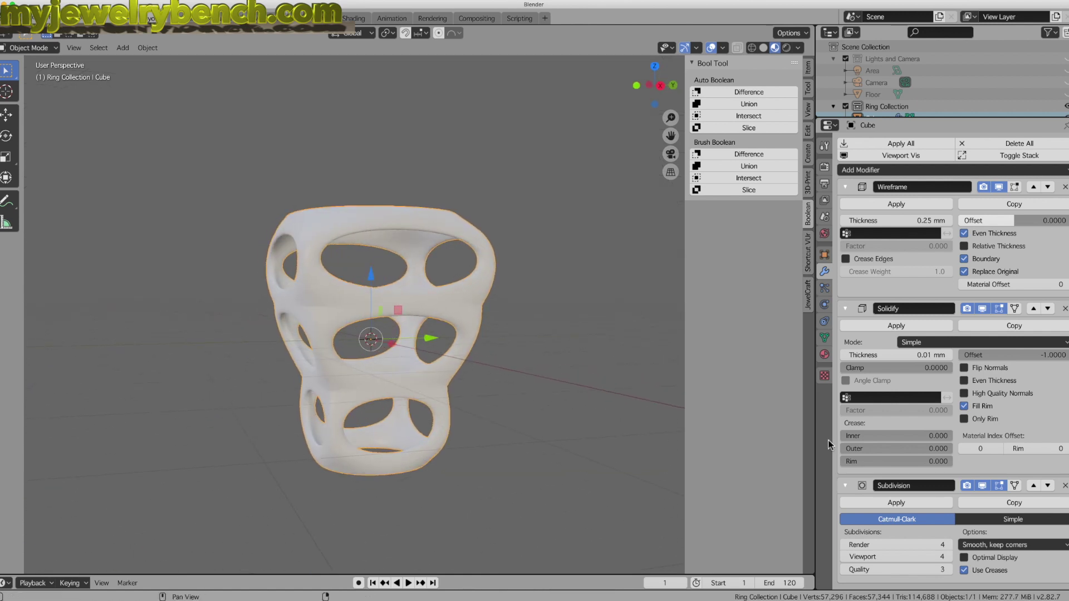
Increase the Solidify modifier's thickness to about 0.602 mm and view the form from other angles.
left_click(894, 355)
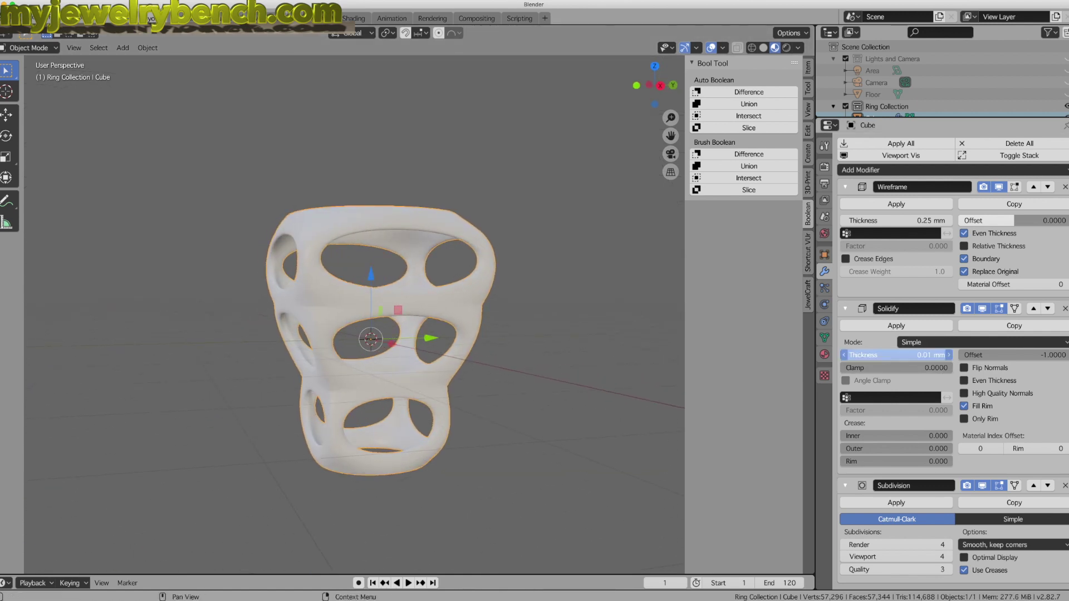
mouse_move(894, 355)
left_mouse_down()
mouse_move(882, 355)
mouse_move(943, 355)
left_mouse_up()
middle_click_drag(640, 312, 566, 310)
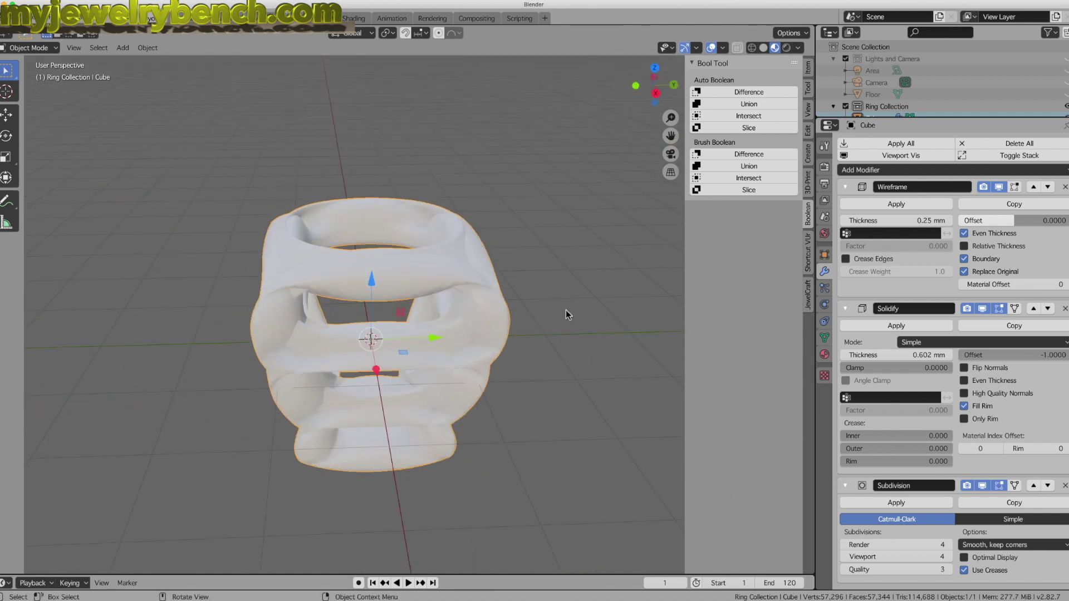
middle_click_drag(387, 346, 426, 340)
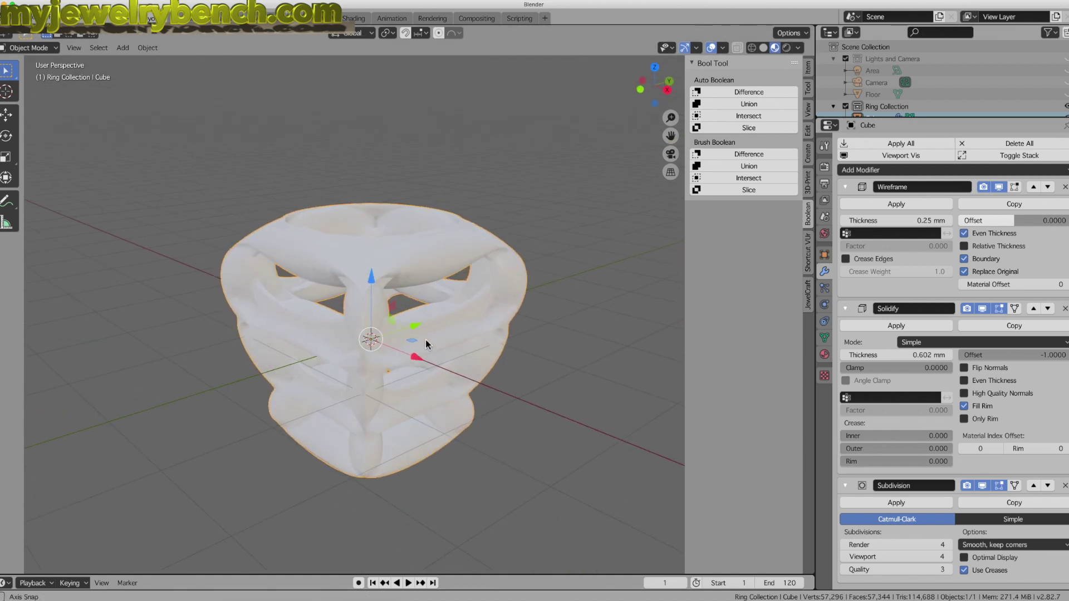
Delete the openwork cube form and add a mesh plane 2 mm in size at the origin.
key("x")
left_click(313, 277)
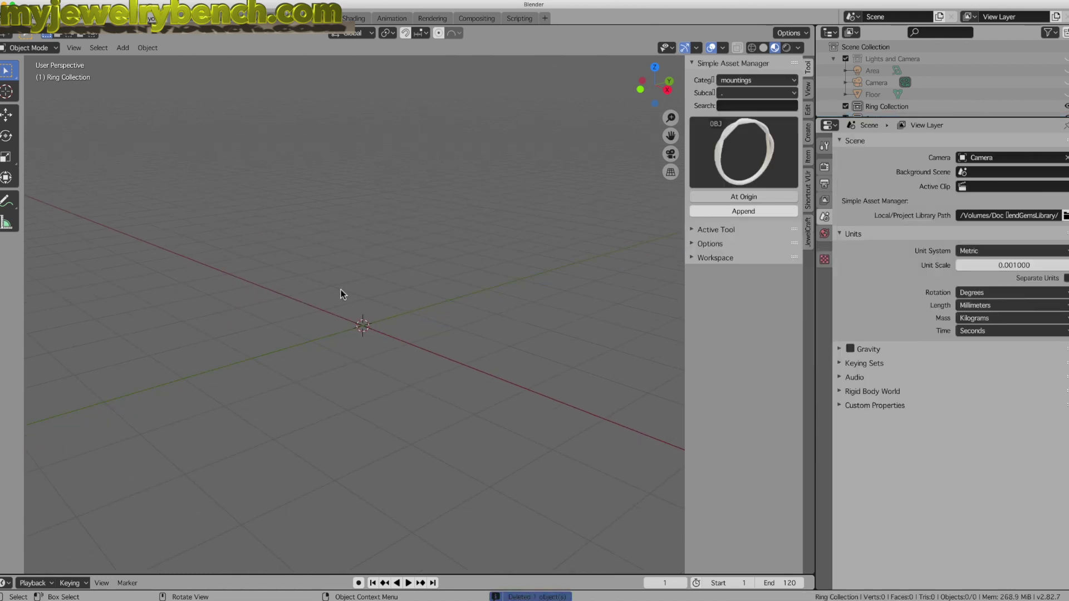
key("shift+a")
mouse_move(303, 288)
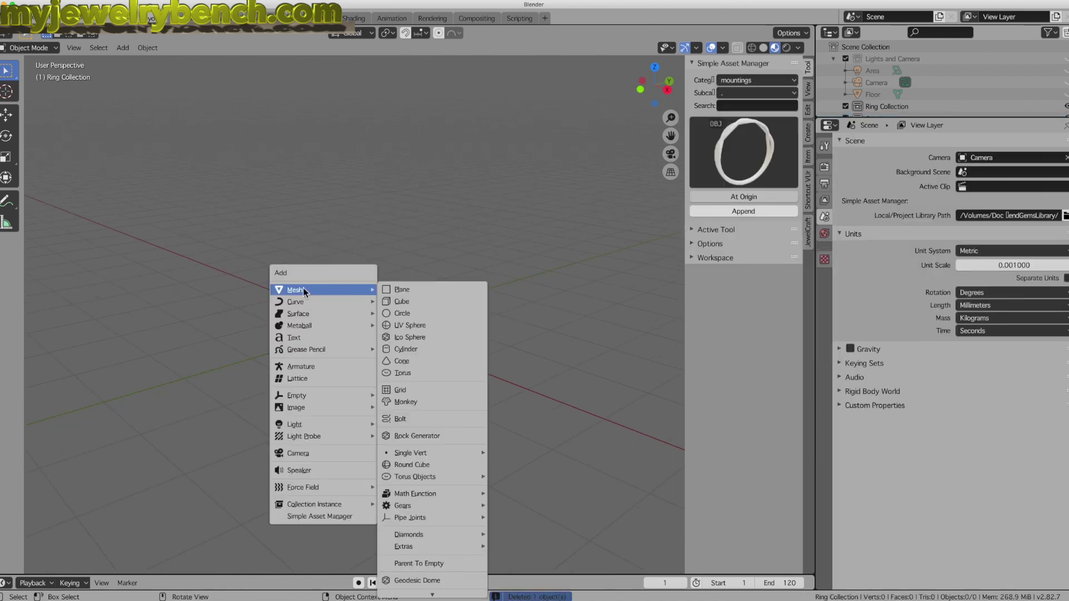
left_click(418, 289)
middle_click_drag(356, 332, 338, 361)
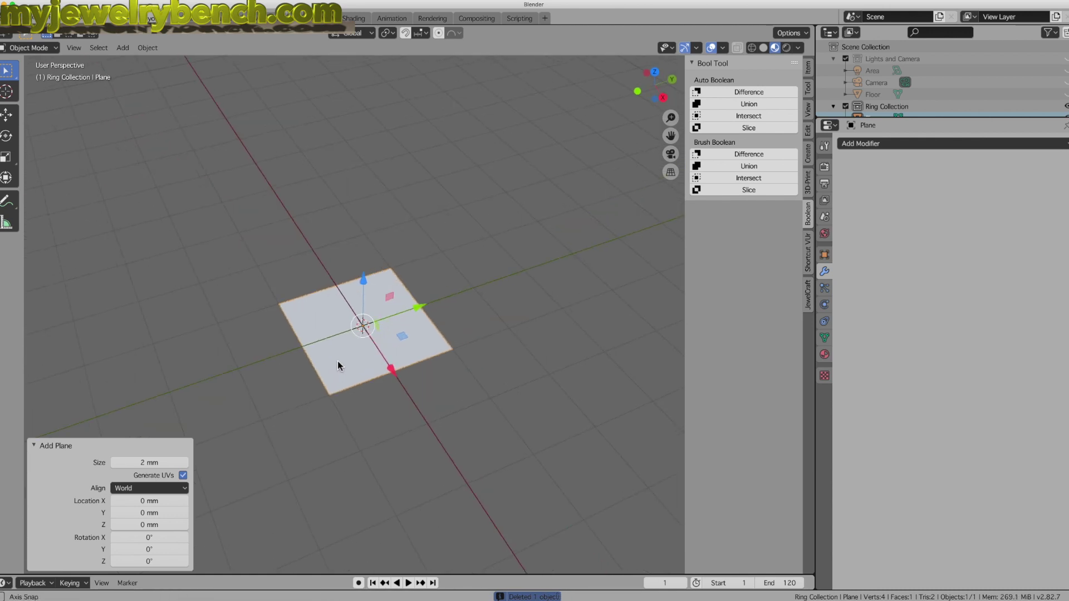
Subdivide the plane's mesh twice with one cut each time, and return to Object Mode.
key("Tab")
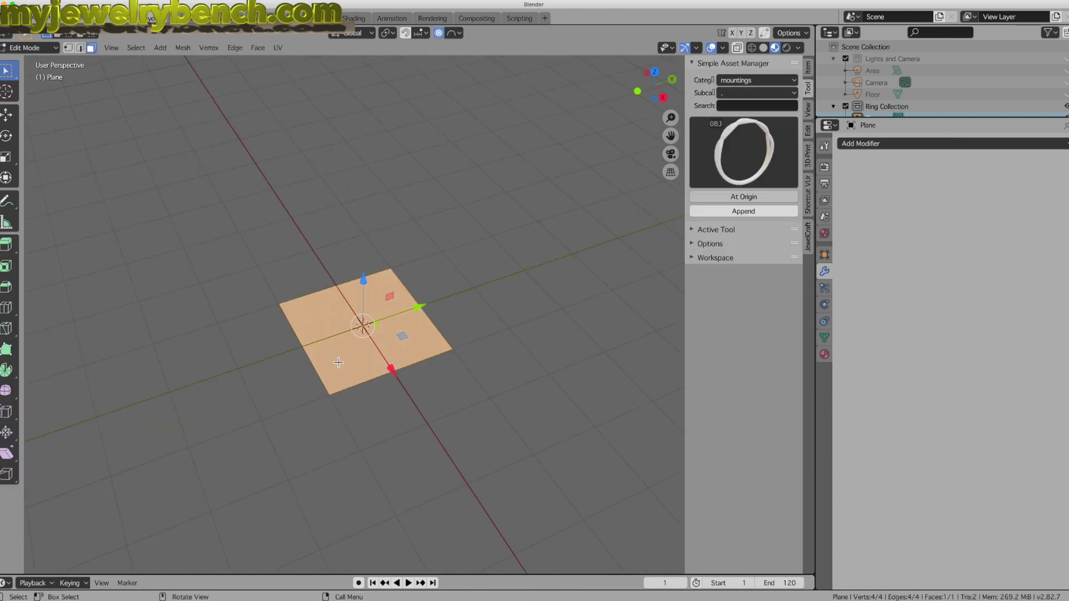
right_click(332, 319)
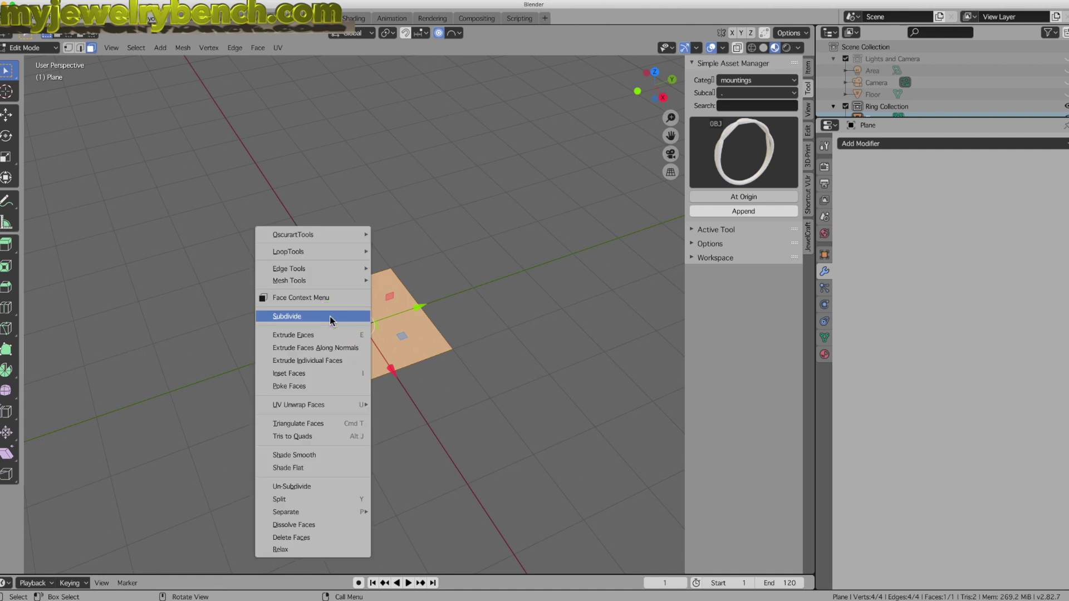
left_click(293, 322)
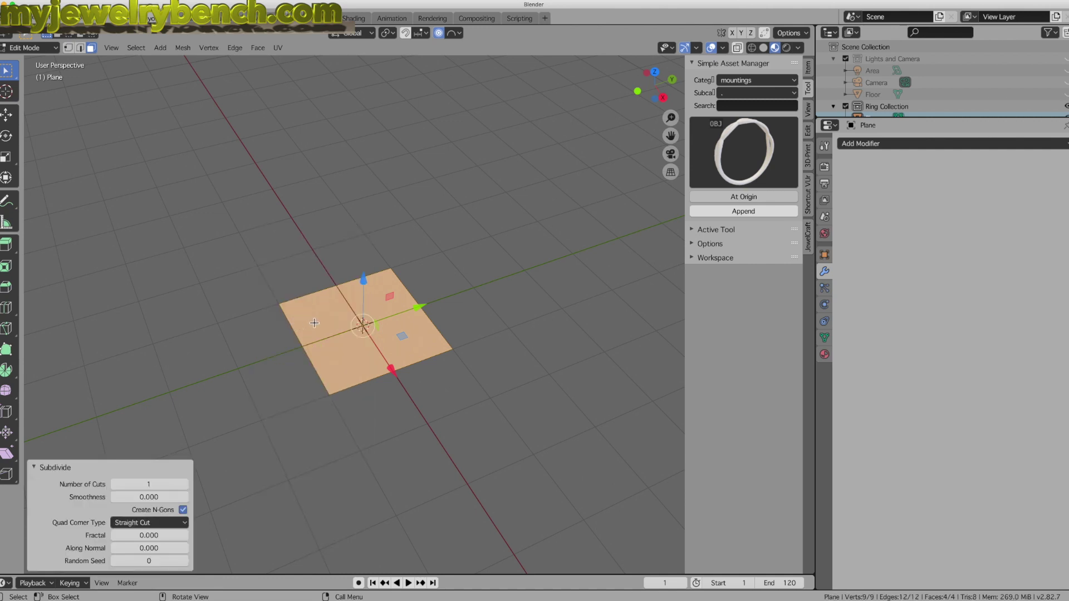
right_click(326, 318)
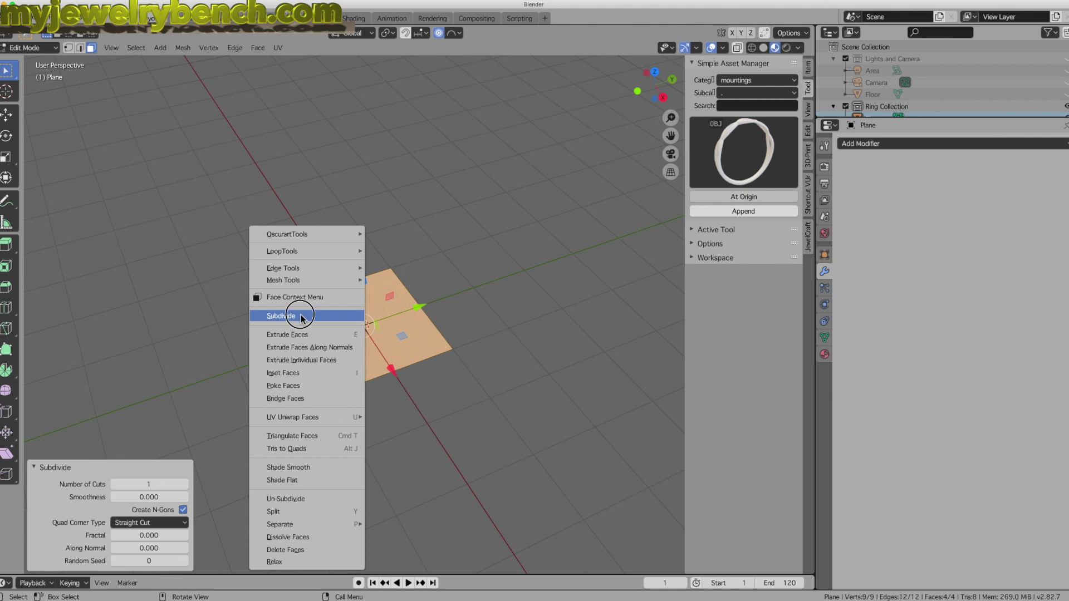
left_click(301, 315)
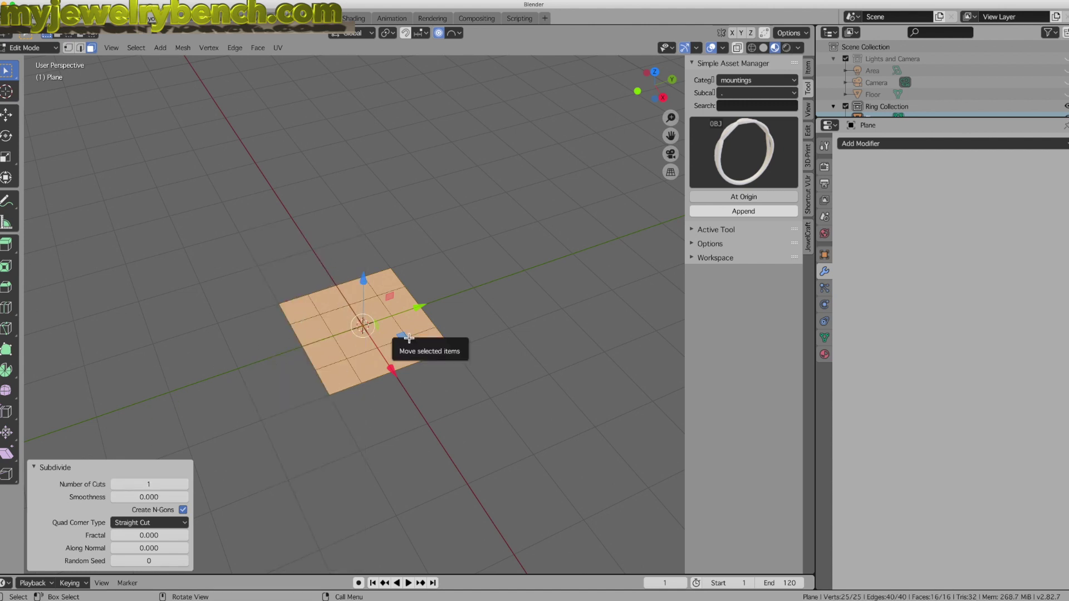
middle_click_drag(374, 298, 418, 305)
key("Tab")
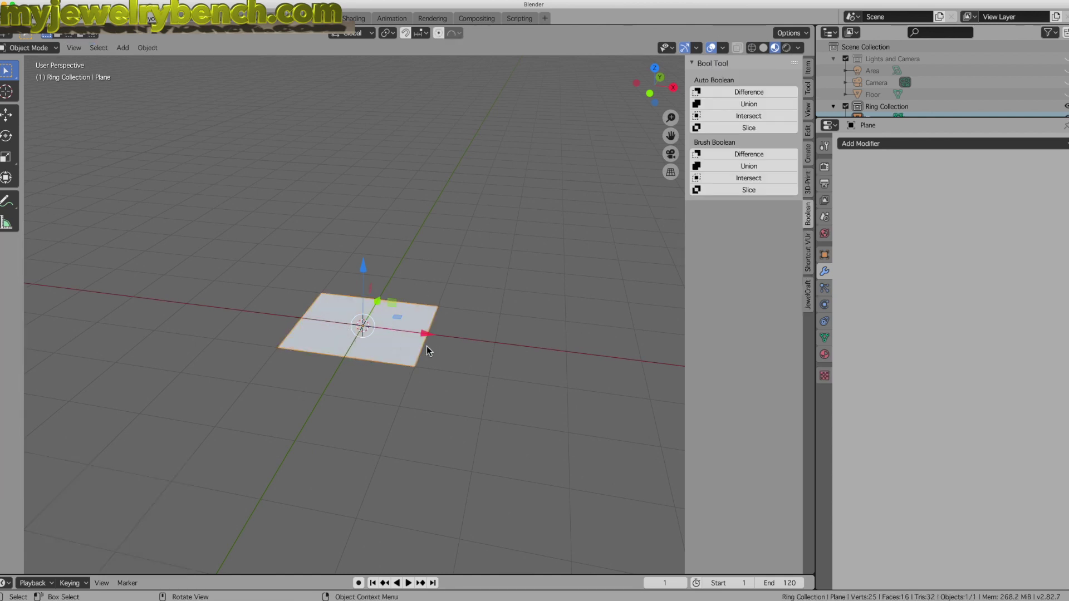
Stretch the plane along the global X axis to about twice its length.
key("s")
key("x")
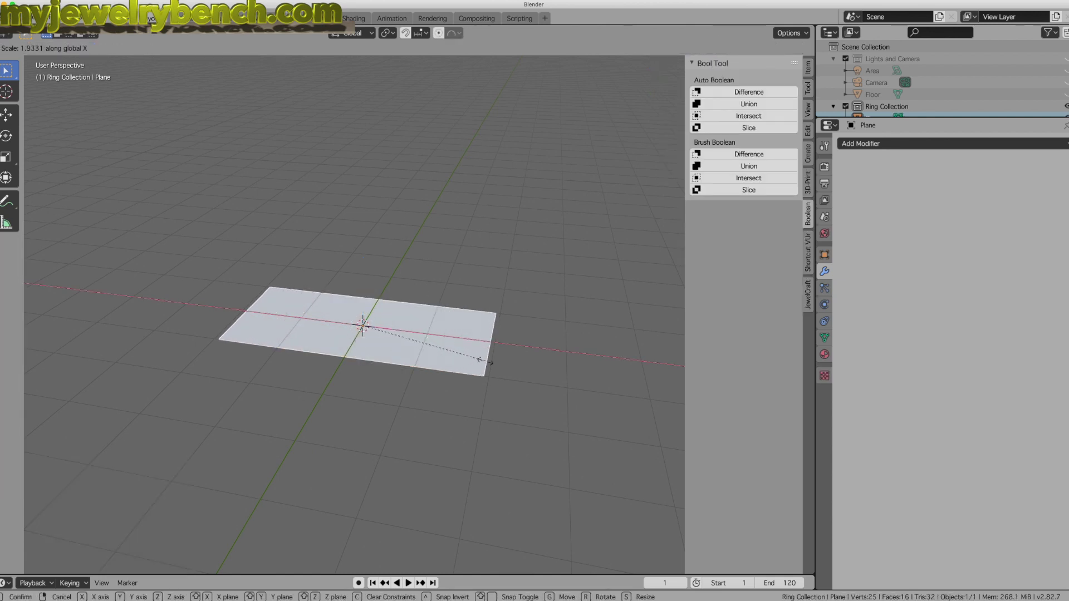
left_click(493, 362)
middle_click_drag(367, 336, 286, 356)
Narrow both short ends of the plane by scaling their vertex rows along Y to about 0.685 with proportional editing.
key("Tab")
middle_click_drag(381, 408, 394, 380)
middle_click_drag(277, 233, 280, 245)
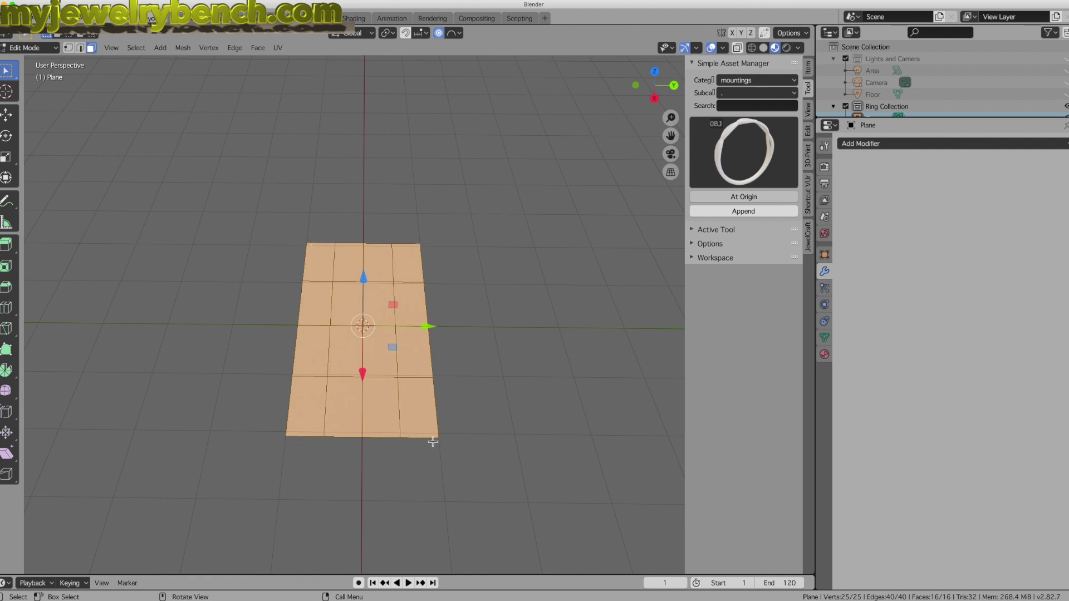
left_click(70, 49)
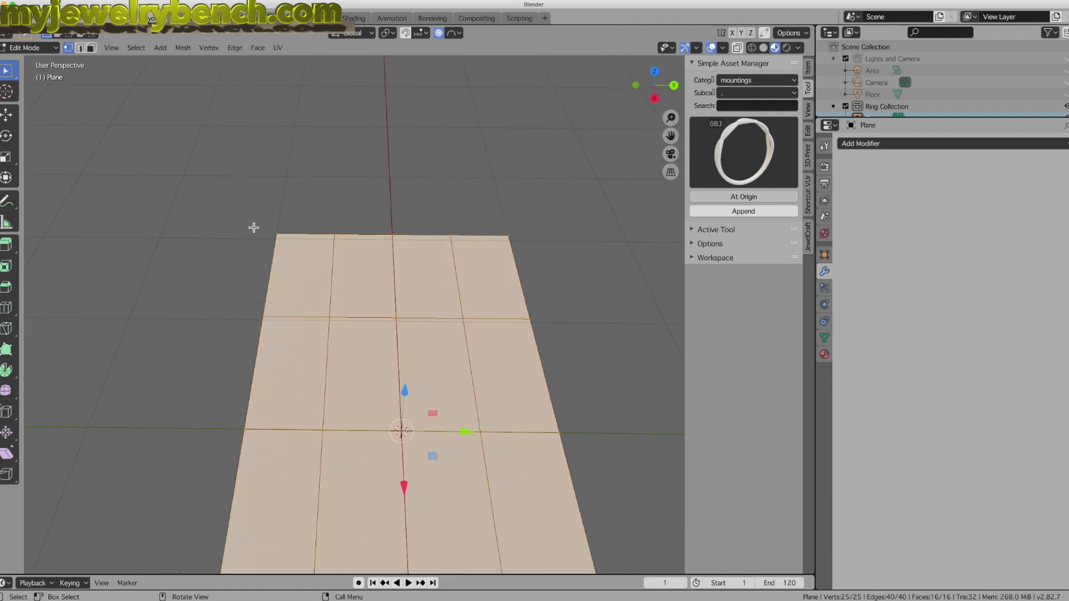
scroll(511, 254, "down", 4)
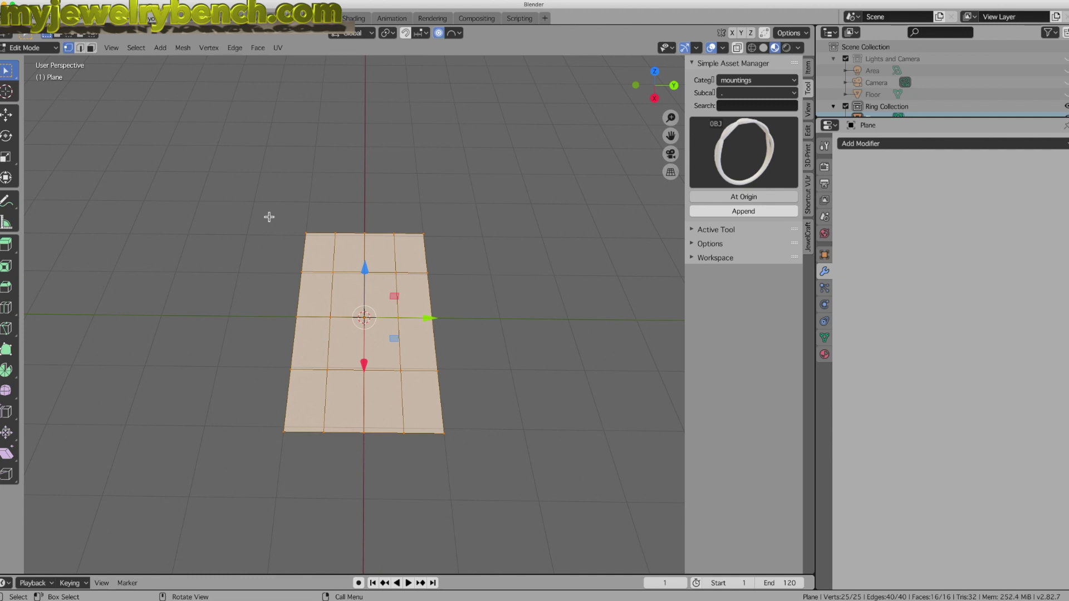
key("alt+a")
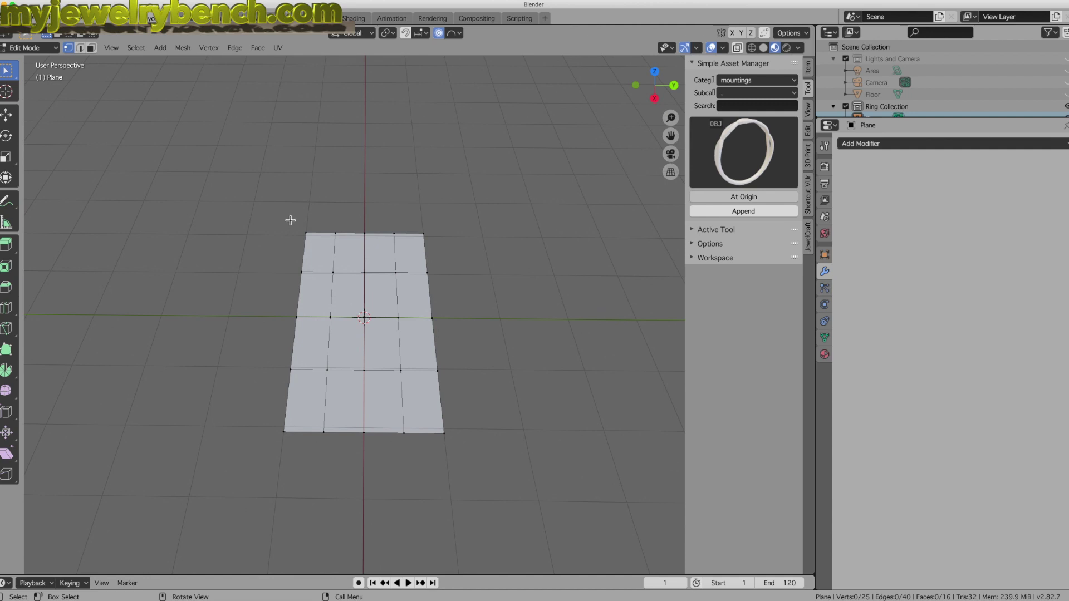
left_click_drag(288, 218, 484, 251)
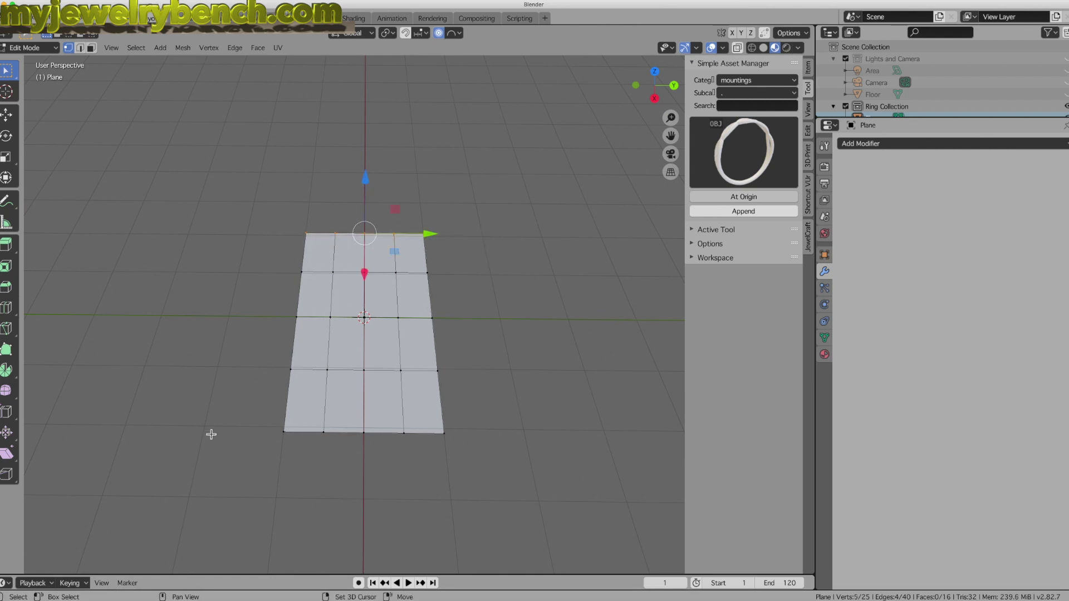
left_click_drag(276, 426, 468, 453, "shift")
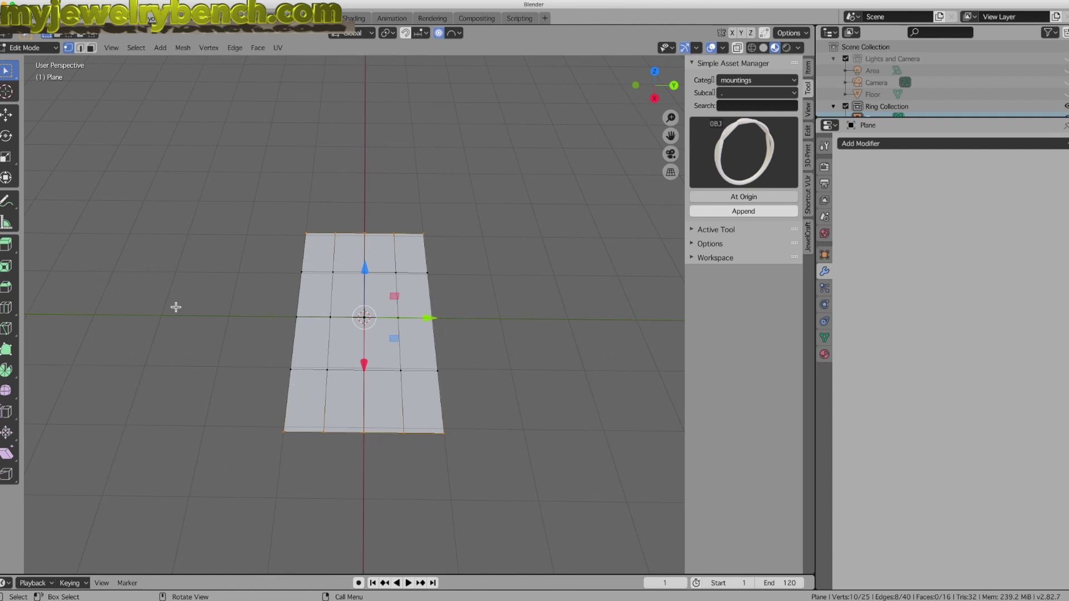
key("s")
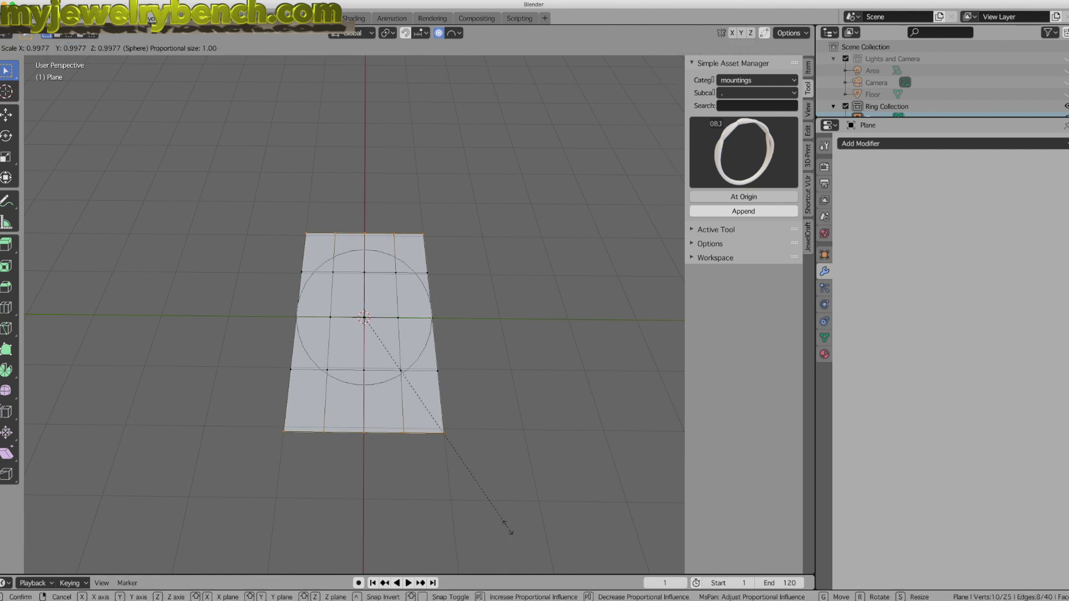
key("y")
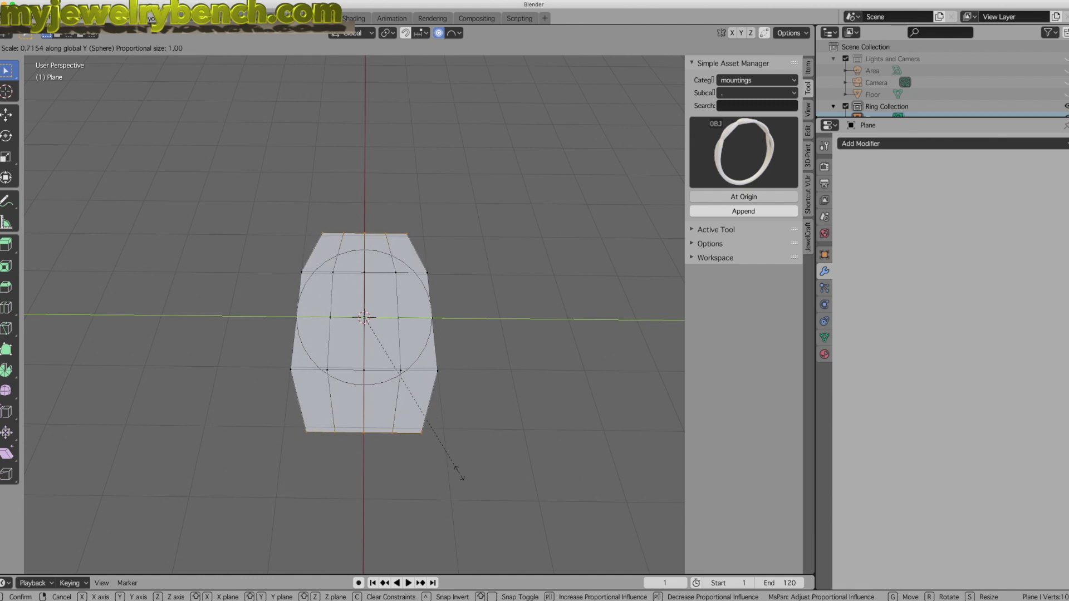
left_click(451, 472)
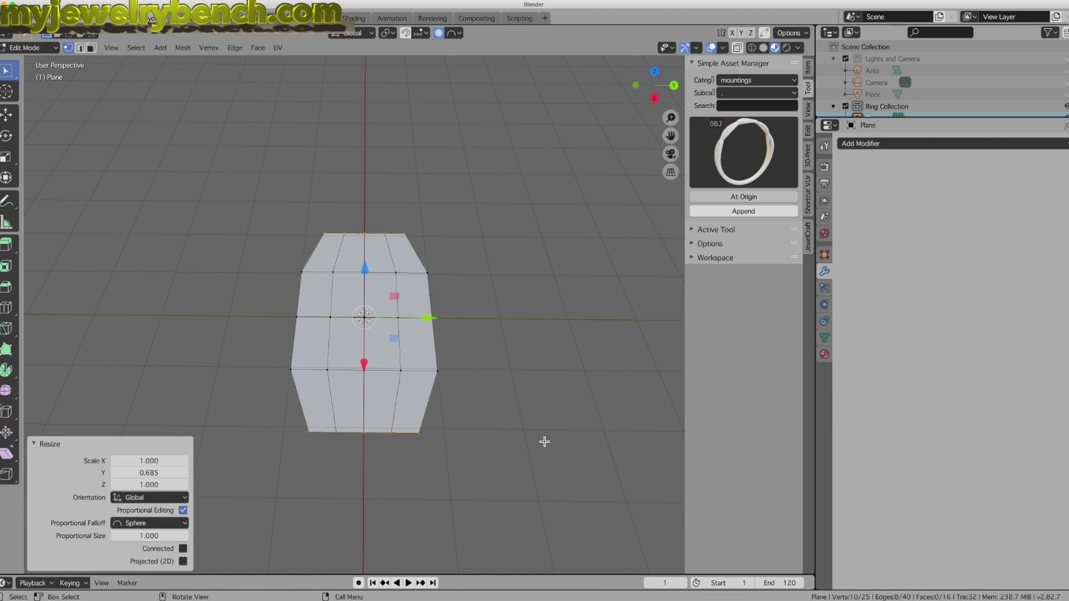
Widen the plane's middle by scaling the two outer vertices of the centre row along Y by about 1.175.
left_click(297, 319)
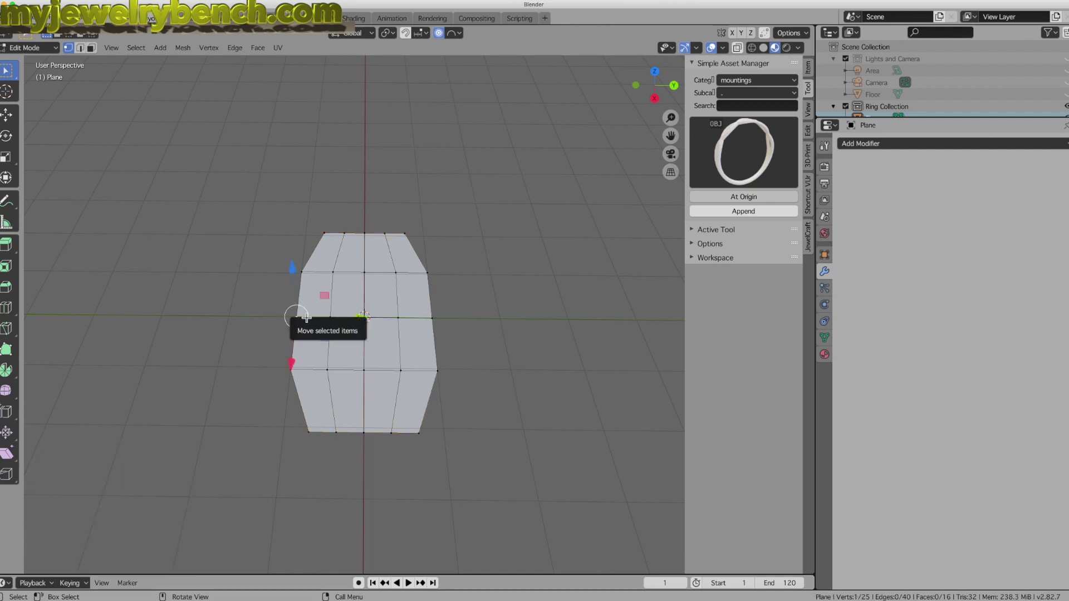
left_click(436, 319, "shift")
middle_click_drag(420, 332, 384, 315)
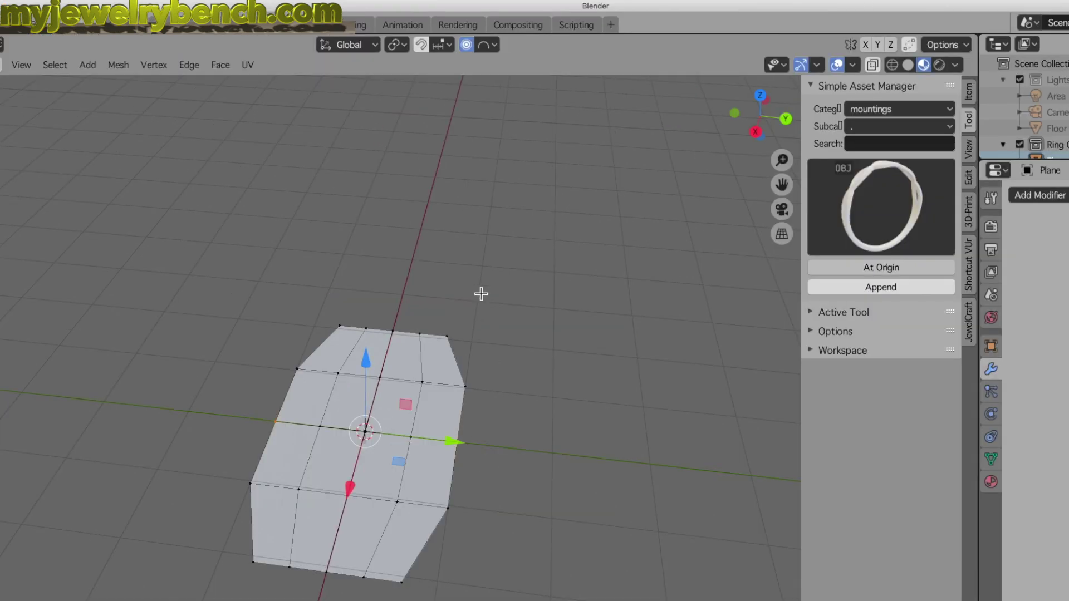
left_click(466, 45)
key("s")
key("y")
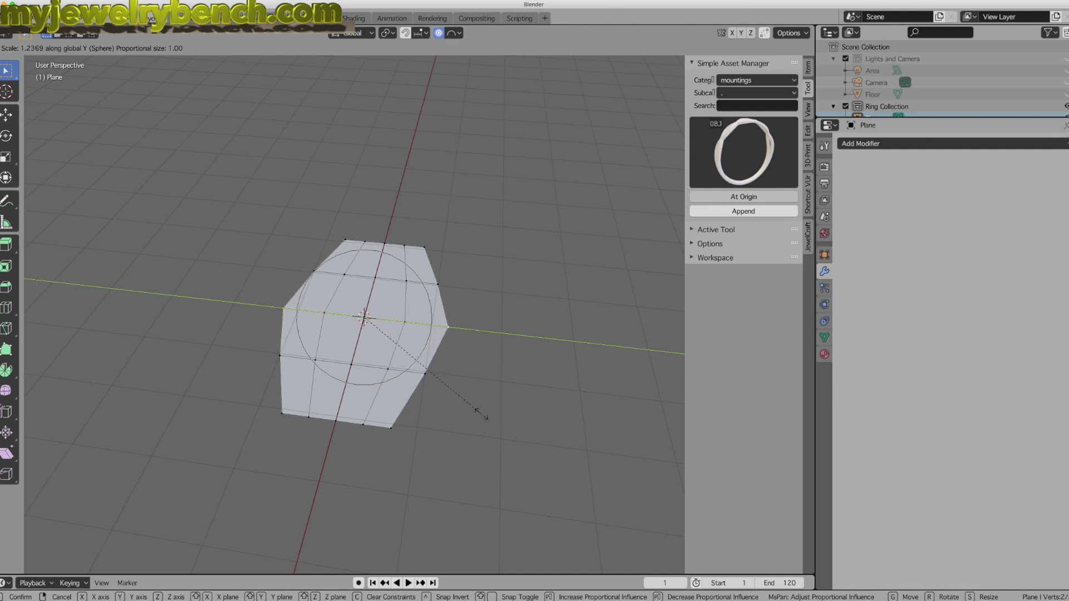
left_click(476, 415)
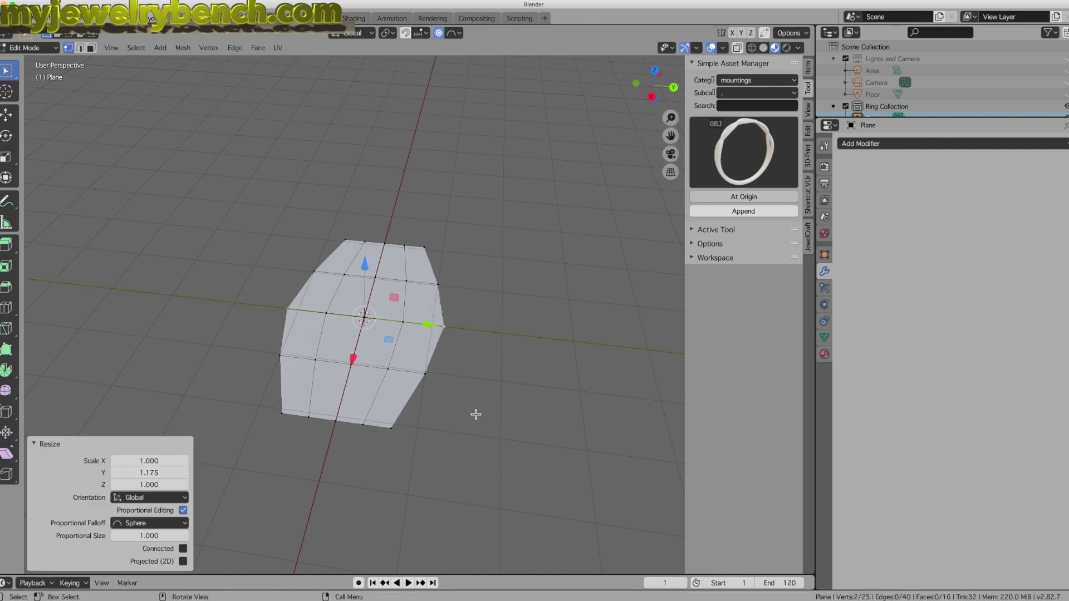
From the top view, scale the same two outer middle vertices along Y to about 0.952.
key("KP_7")
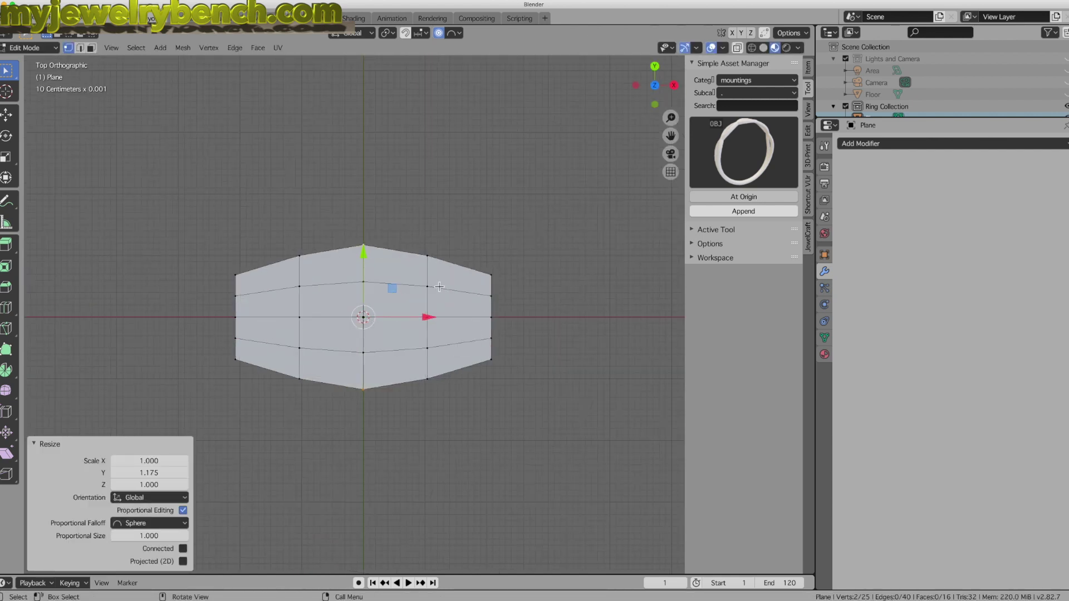
key("s")
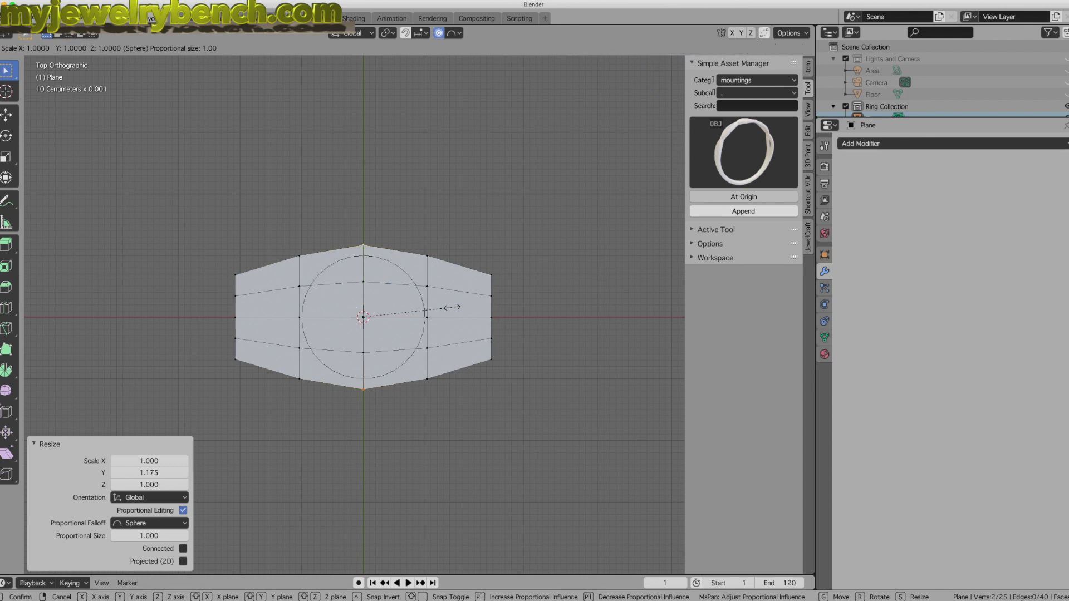
key("y")
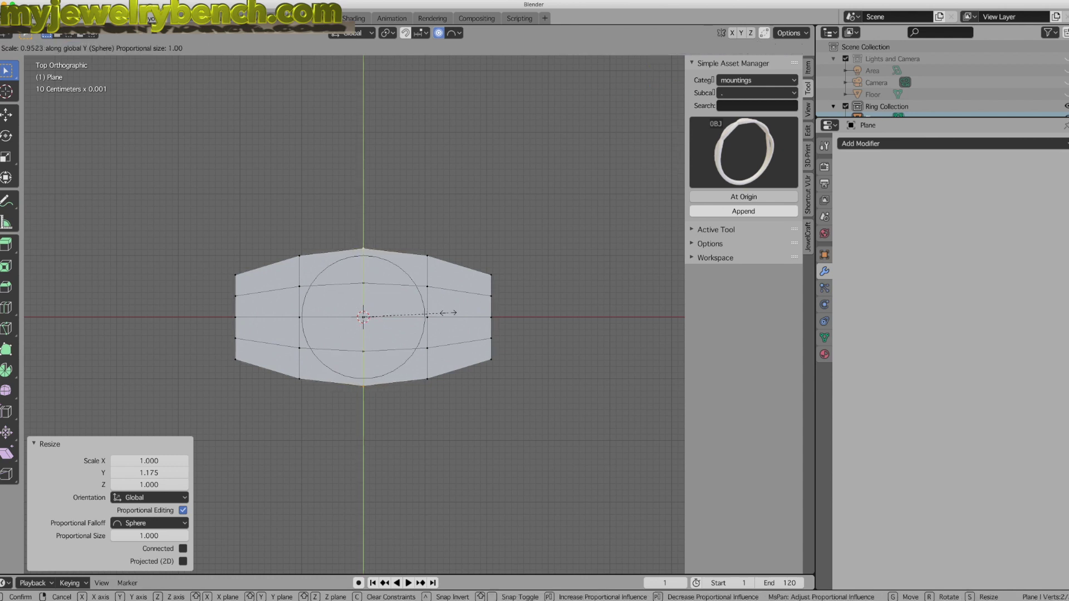
left_click(449, 313)
Raise the plane's centre vertex about 0.491 mm along Z with a proportional size of about 1.611, and leave Edit Mode.
middle_click_drag(390, 395, 396, 242)
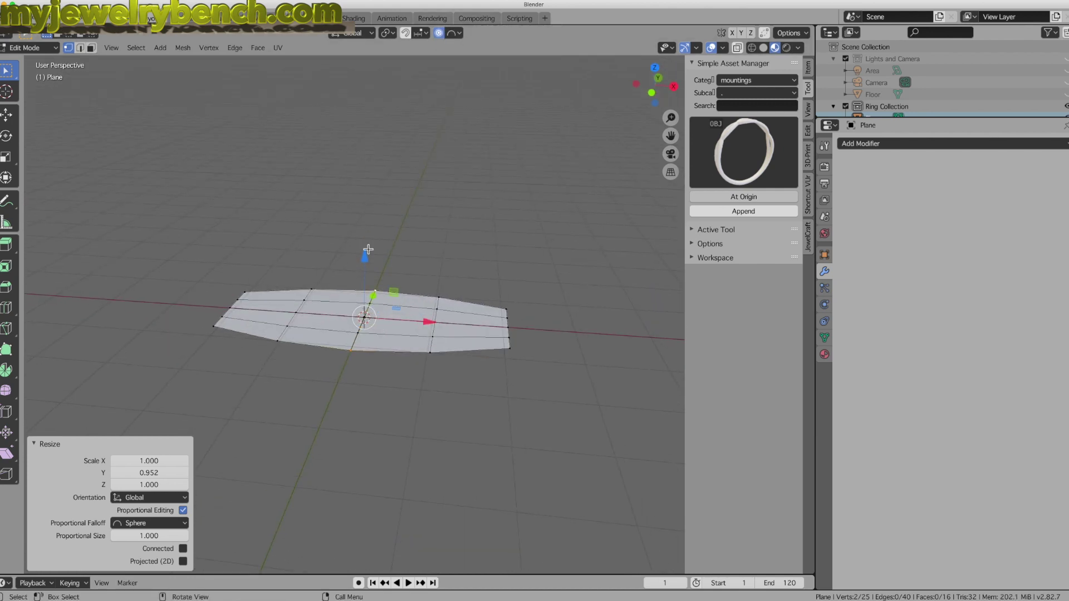
left_click(365, 319)
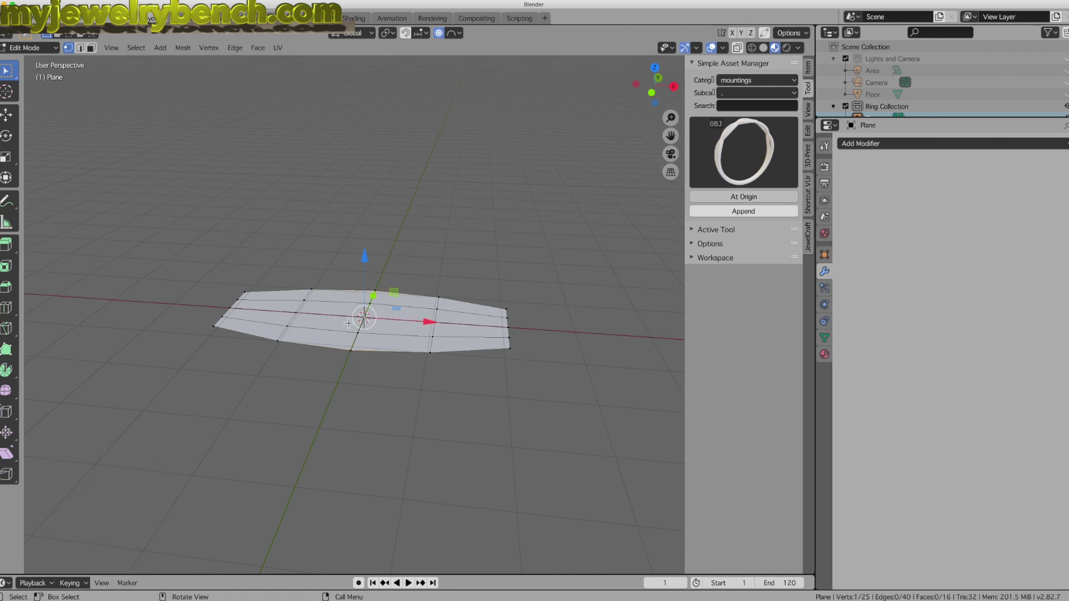
scroll(348, 325, "up", 5)
scroll(415, 268, "down", 4)
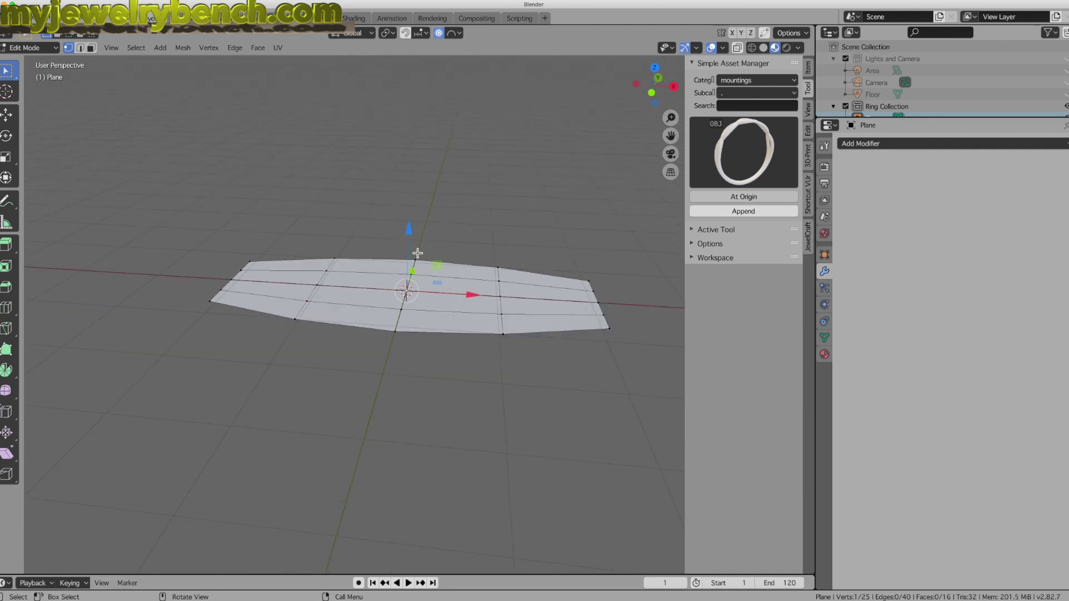
left_click_drag(411, 230, 410, 183)
scroll(410, 202, "down", 2)
scroll(413, 204, "down", 1)
scroll(410, 208, "down", 2)
middle_click_drag(410, 183, 341, 295)
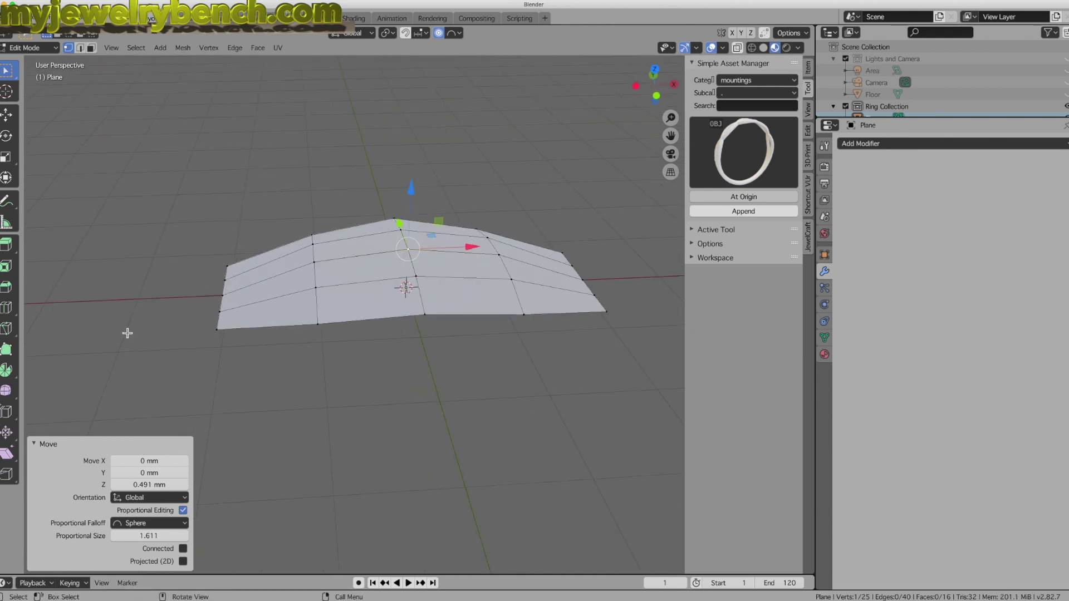
key("Tab")
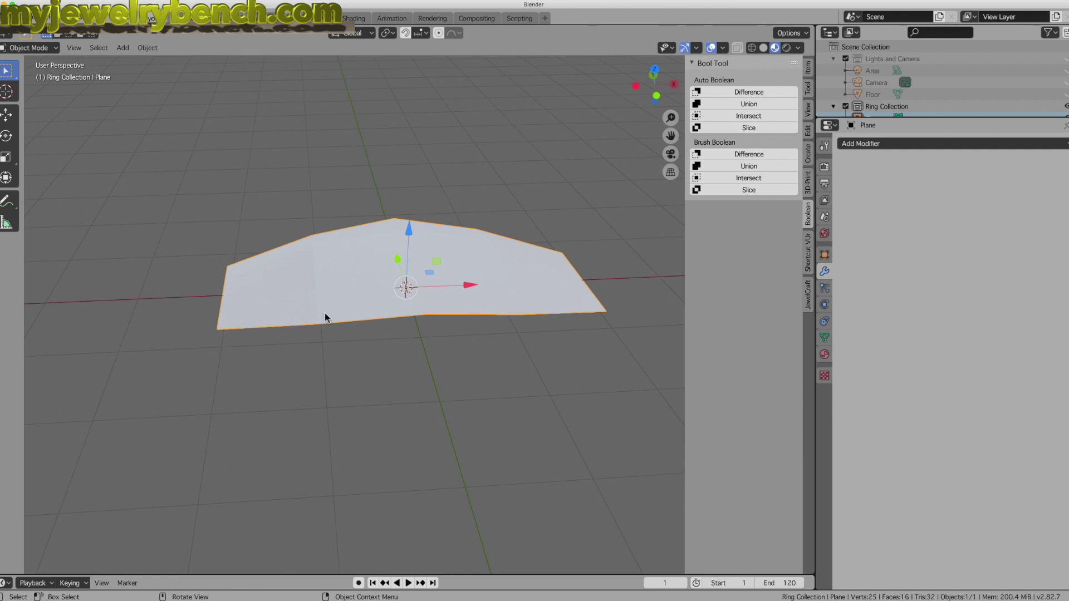
Add a Wireframe modifier followed by a Solidify modifier to the domed plane.
middle_click_drag(434, 327, 299, 341)
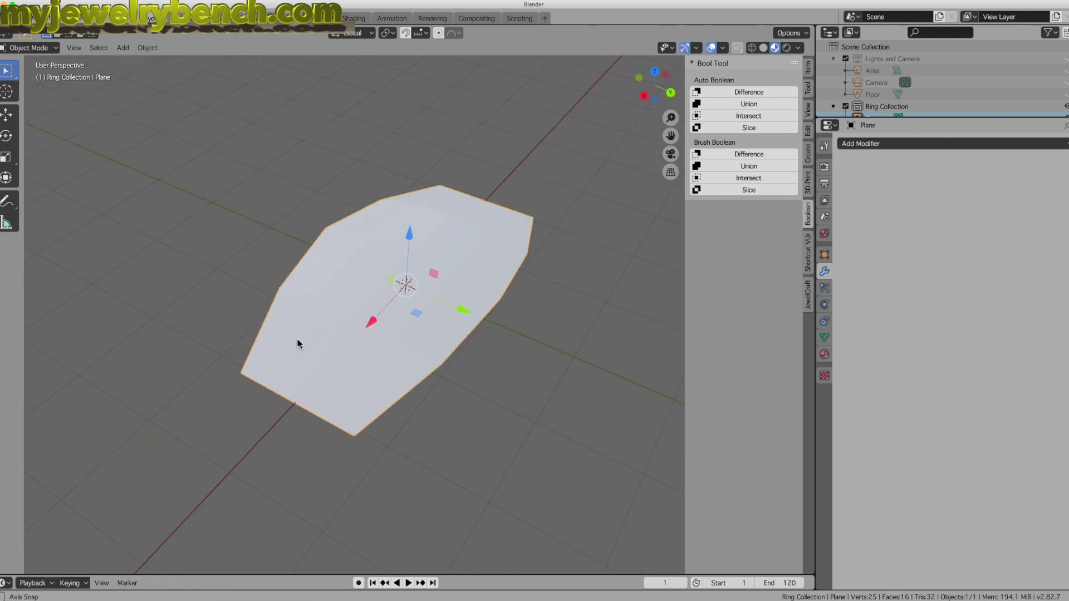
left_click(893, 143)
left_click(844, 362)
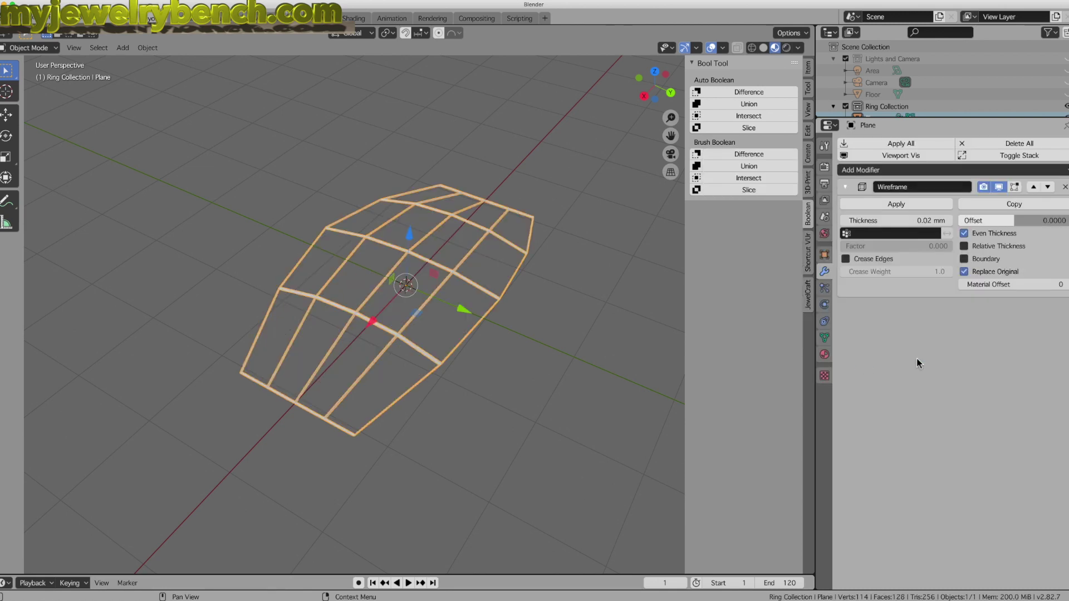
left_click(891, 170)
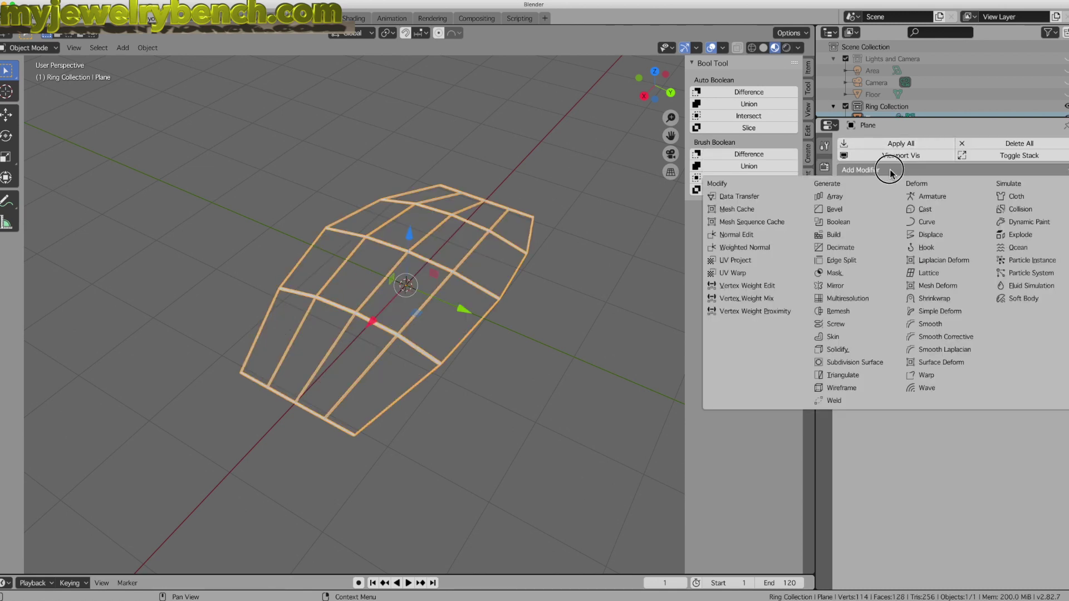
left_click(847, 350)
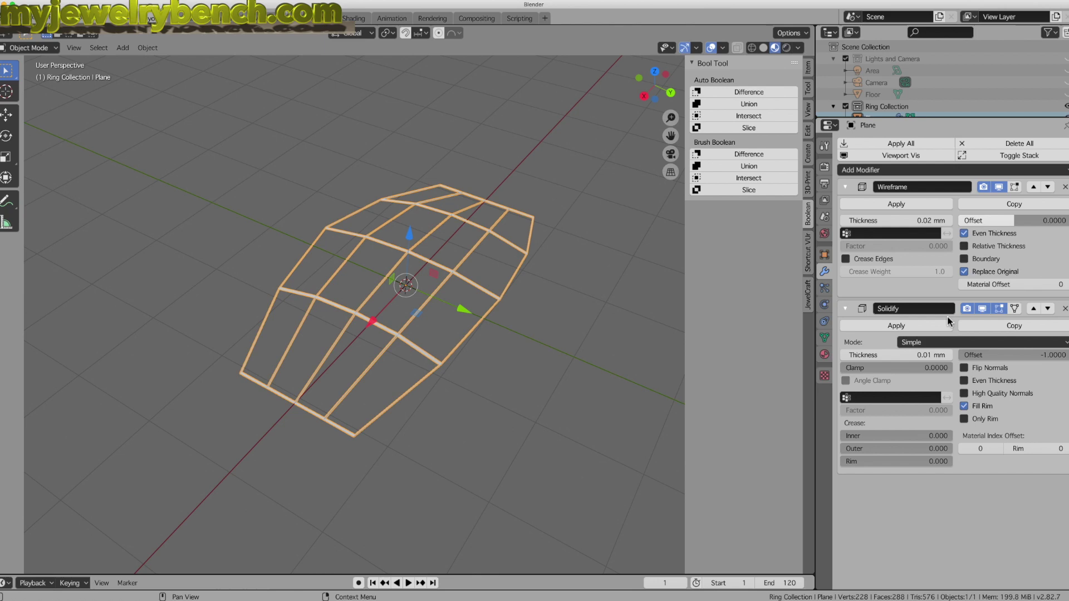
Add a Subdivision modifier to the domed plane with Render, Viewport and Quality levels all set to 4.
left_click(880, 169)
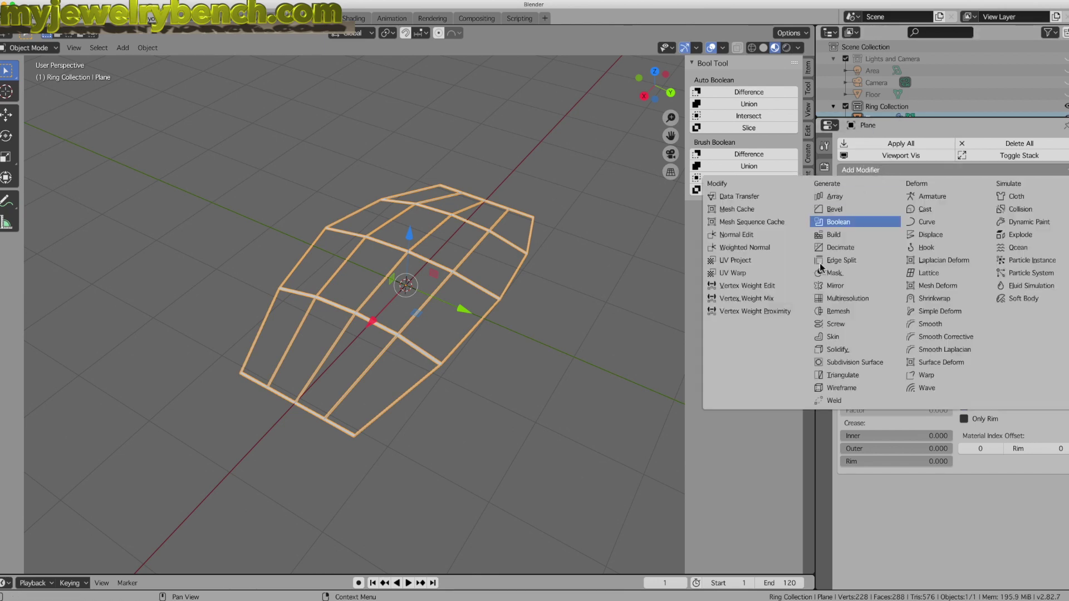
left_click(847, 363)
mouse_move(401, 262)
middle_mouse_down()
mouse_move(377, 263)
mouse_move(407, 261)
middle_mouse_up()
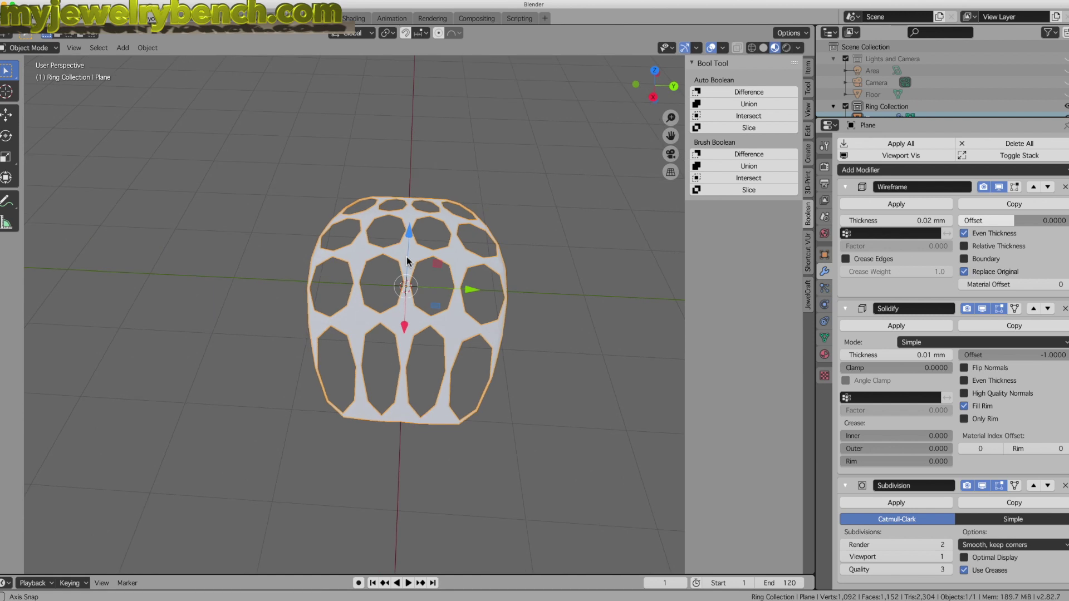
left_click(951, 544)
left_click(950, 545)
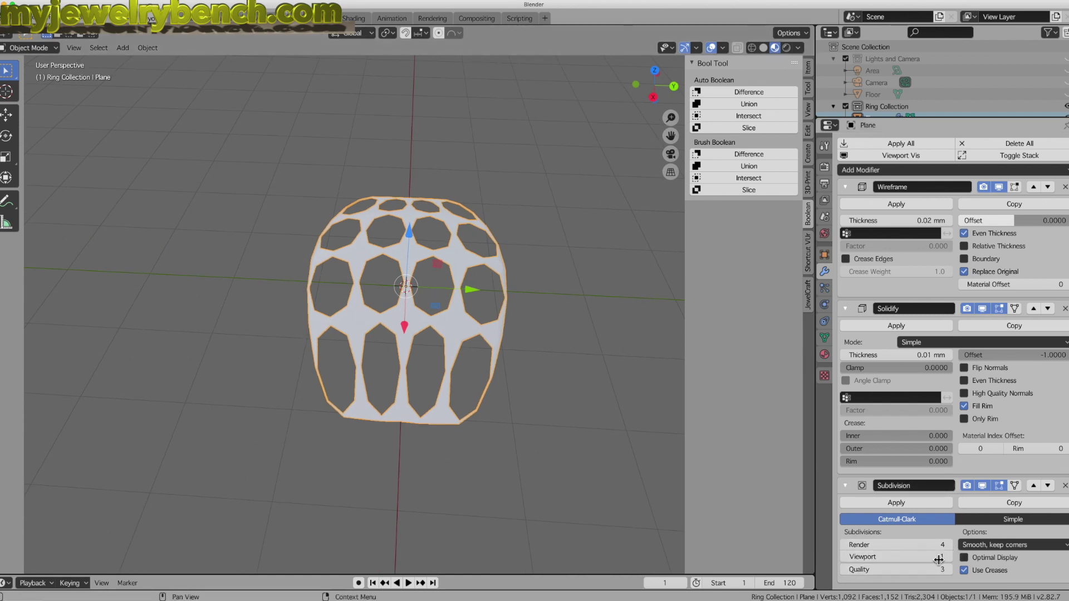
left_click(949, 557)
left_click(949, 557)
left_click(949, 557)
left_click(949, 570)
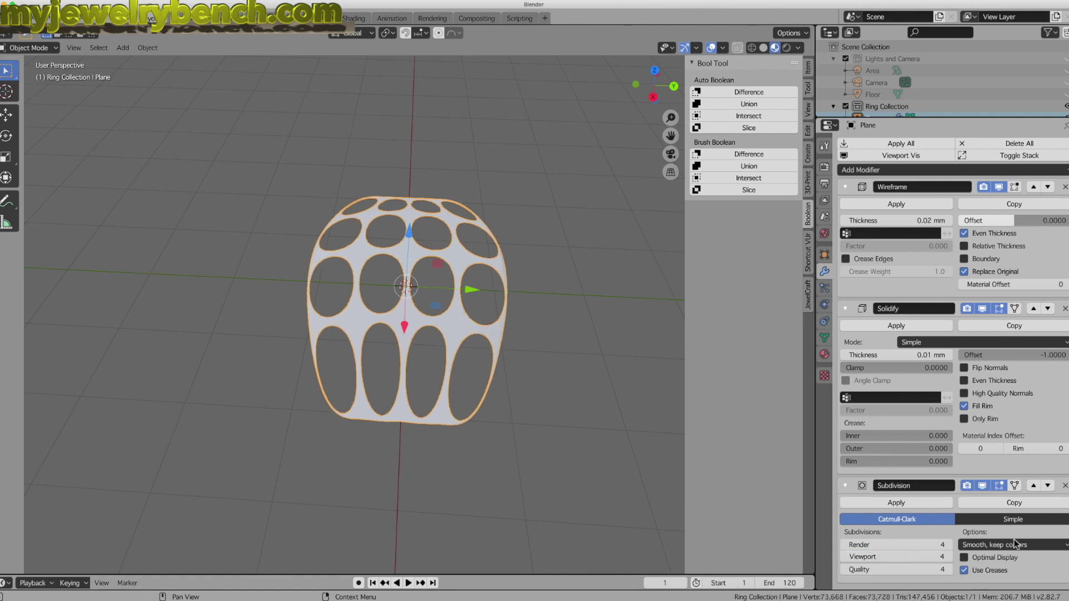
Enable Boundary on the plane's Wireframe modifier, set its thickness to 0.13 mm and the Solidify thickness to 0 mm.
mouse_move(426, 351)
middle_mouse_down()
mouse_move(490, 316)
mouse_move(470, 311)
mouse_move(432, 332)
middle_mouse_up()
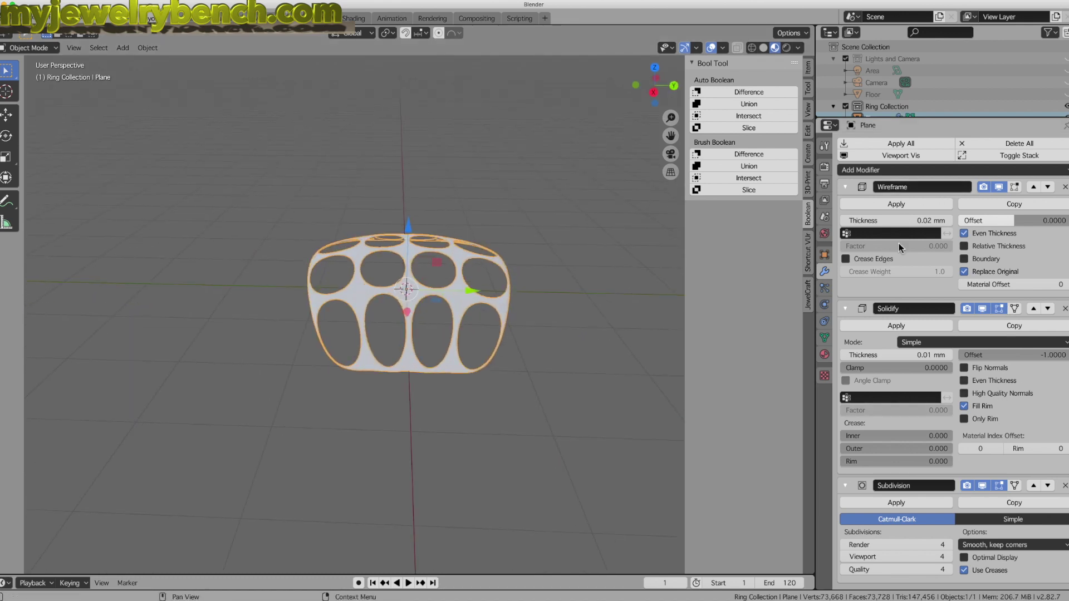
left_click(965, 259)
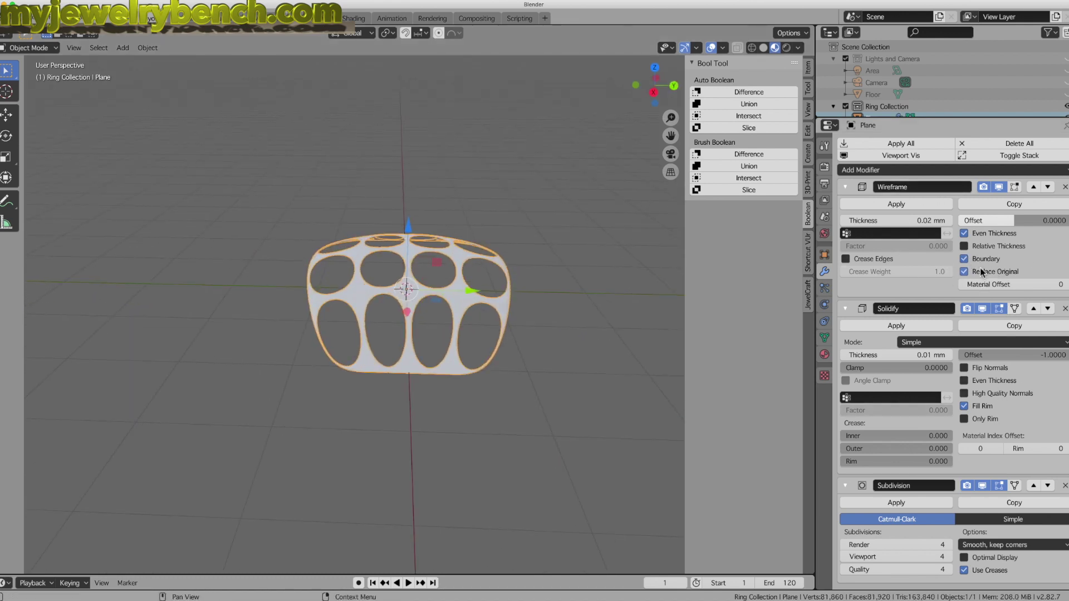
left_click_drag(897, 221, 945, 221)
left_click_drag(883, 355, 893, 360)
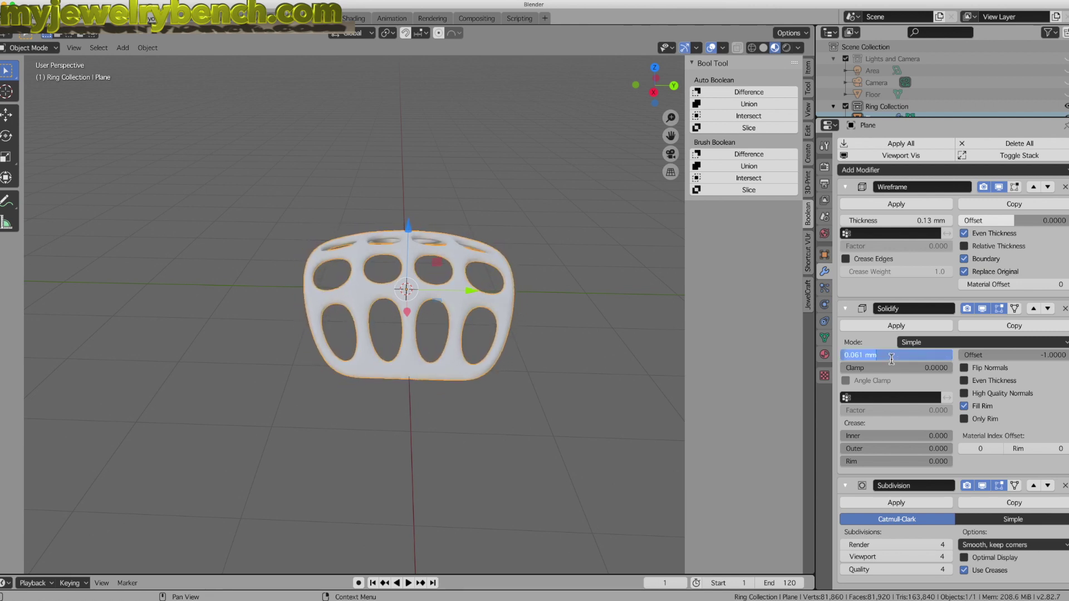
middle_click_drag(419, 285, 484, 262)
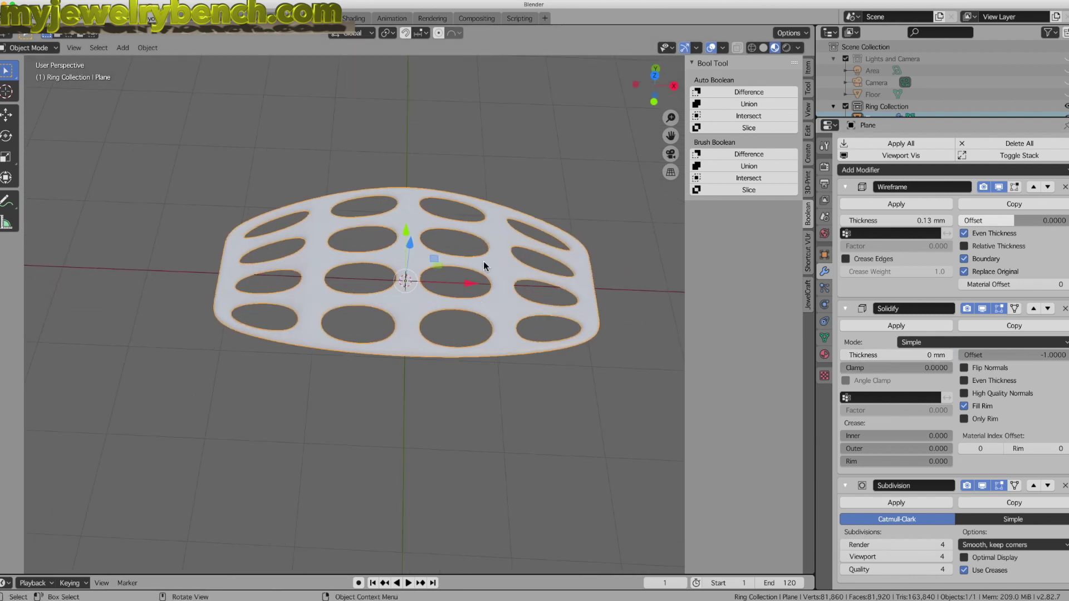
middle_click_drag(556, 318, 346, 292)
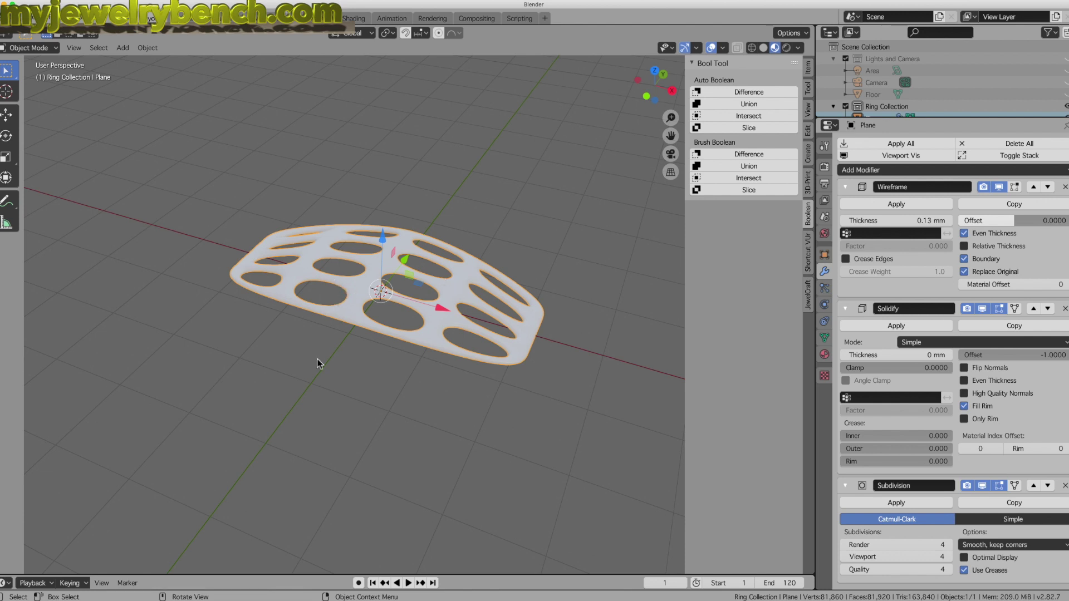
Collapse the settings of the Solidify, Wireframe and Subdivision modifiers so the stack order shows compactly.
left_click(846, 308)
left_click(846, 188)
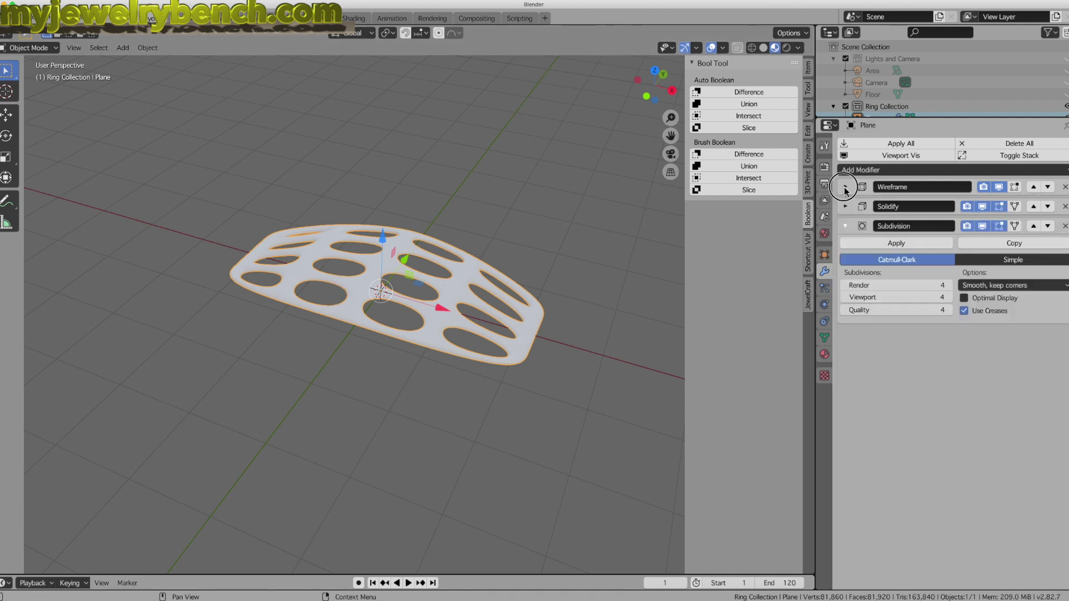
left_click(845, 226)
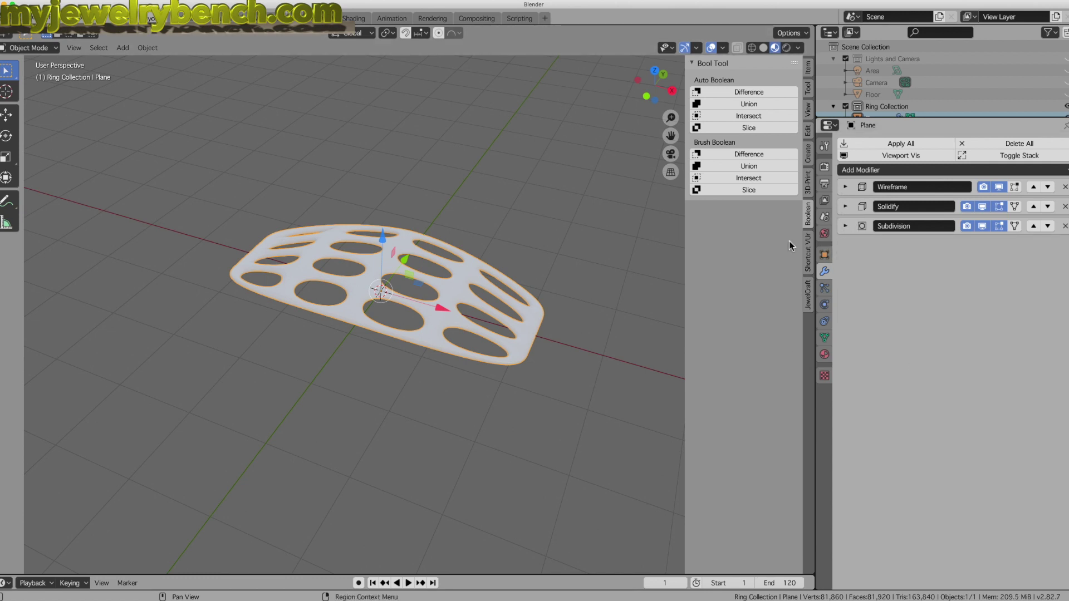
Move the Subdivision modifier above Solidify and Wireframe in the plane's stack and look at the effect.
middle_click_drag(250, 327, 281, 332)
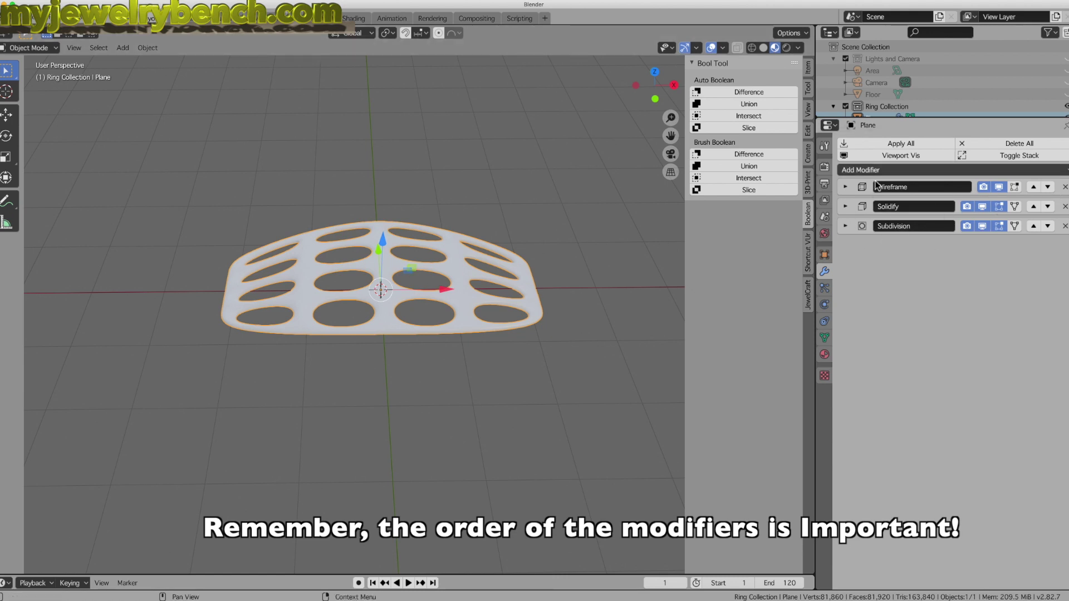
left_click(1034, 226)
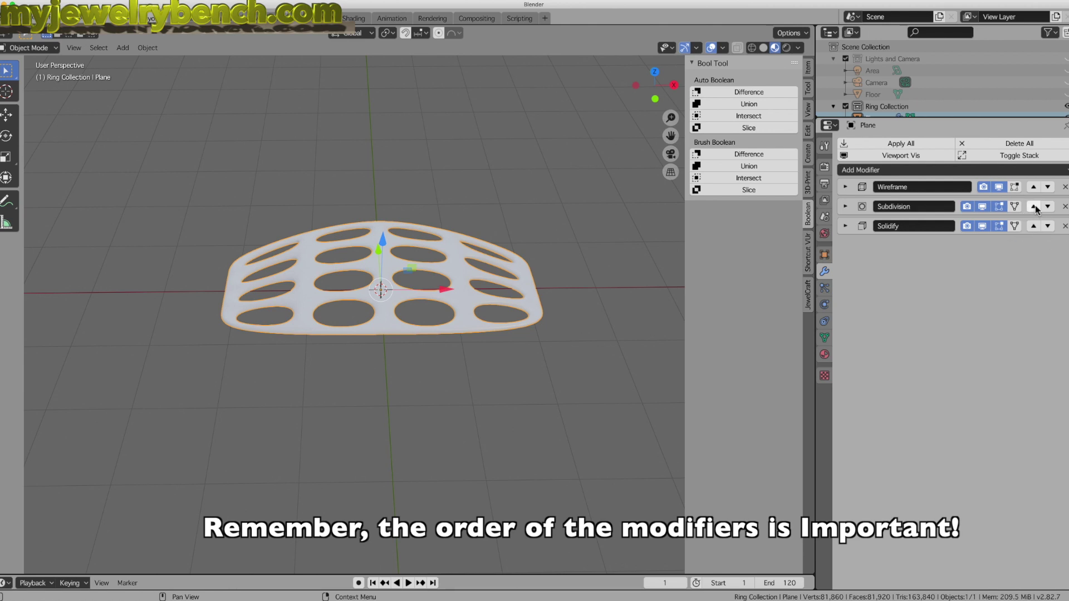
left_click(1035, 207)
middle_click_drag(298, 249, 296, 273)
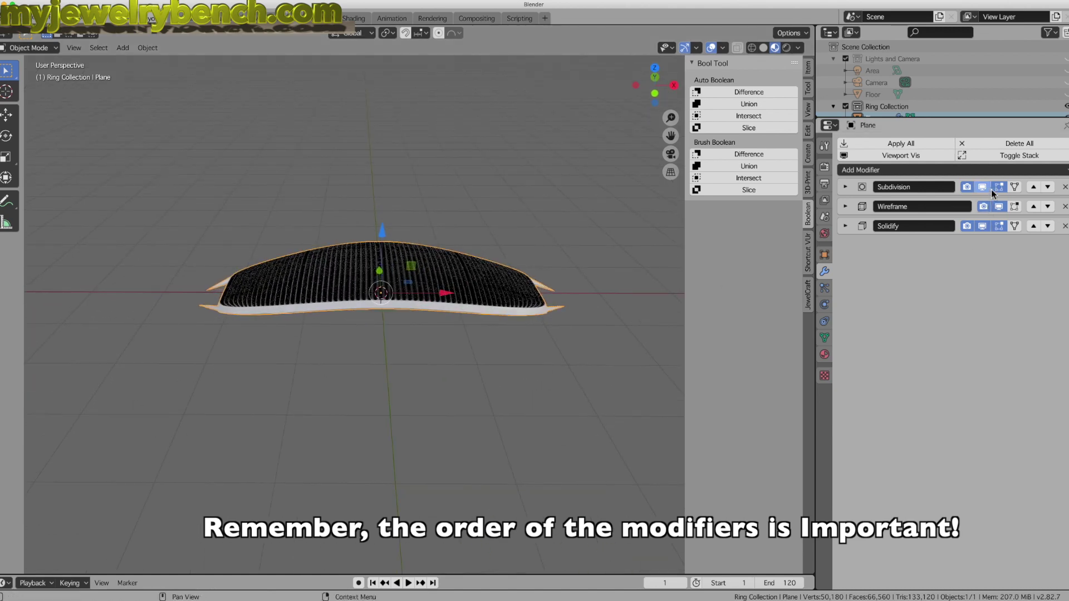
Restore the plane's modifier order to Wireframe, Solidify, Subdivision.
left_click(1048, 187)
left_click(1048, 187)
left_click(1033, 207)
left_click(1048, 206)
middle_click_drag(389, 301, 513, 266)
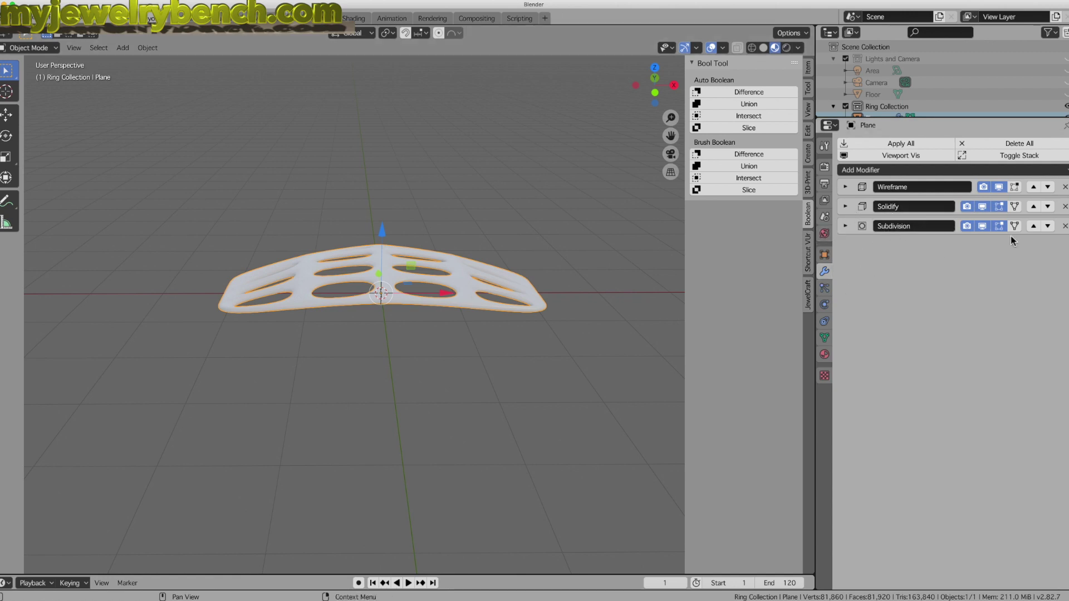
Delete the domed openwork plane from the scene.
middle_click_drag(496, 313, 469, 343)
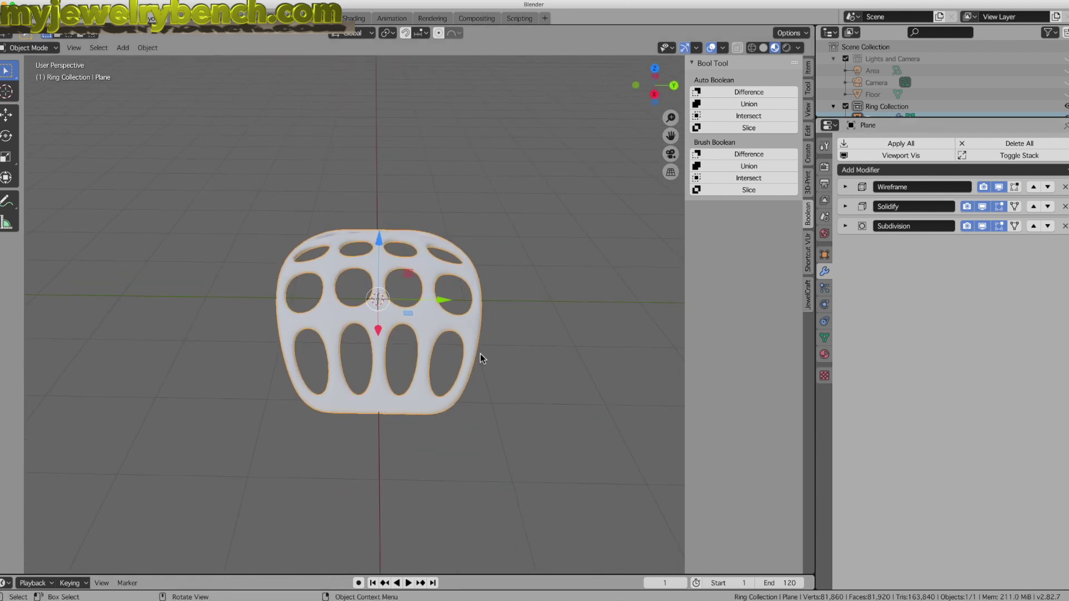
key("x")
left_click(437, 349)
middle_click_drag(437, 348, 333, 282)
Add an ico sphere with 1 subdivision and a 1 mm radius, and scale it uniformly by about 3.481.
key("shift")
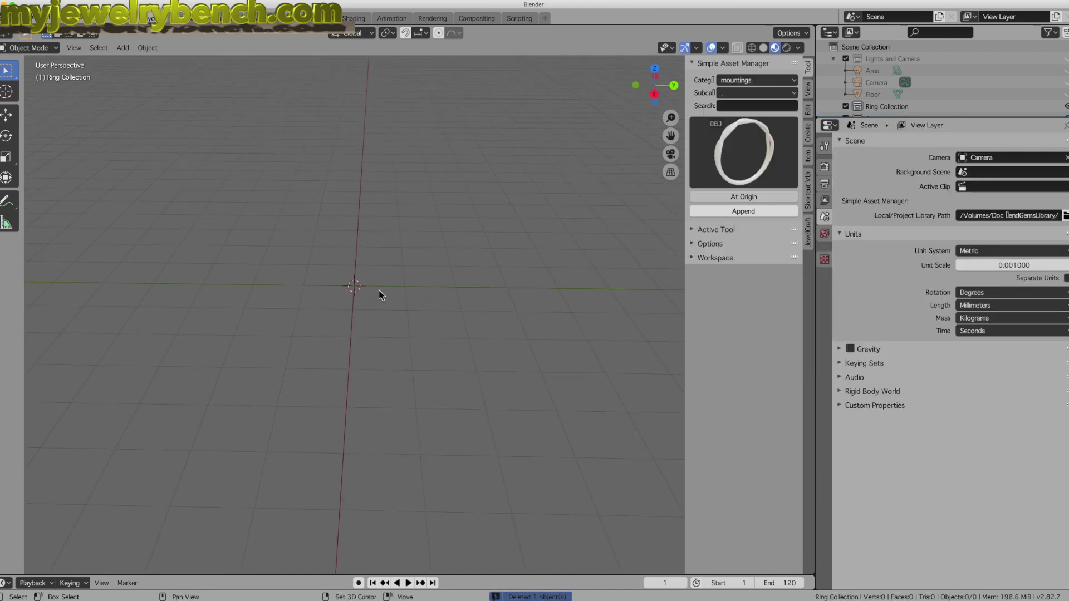
key("shift+a")
mouse_move(349, 295)
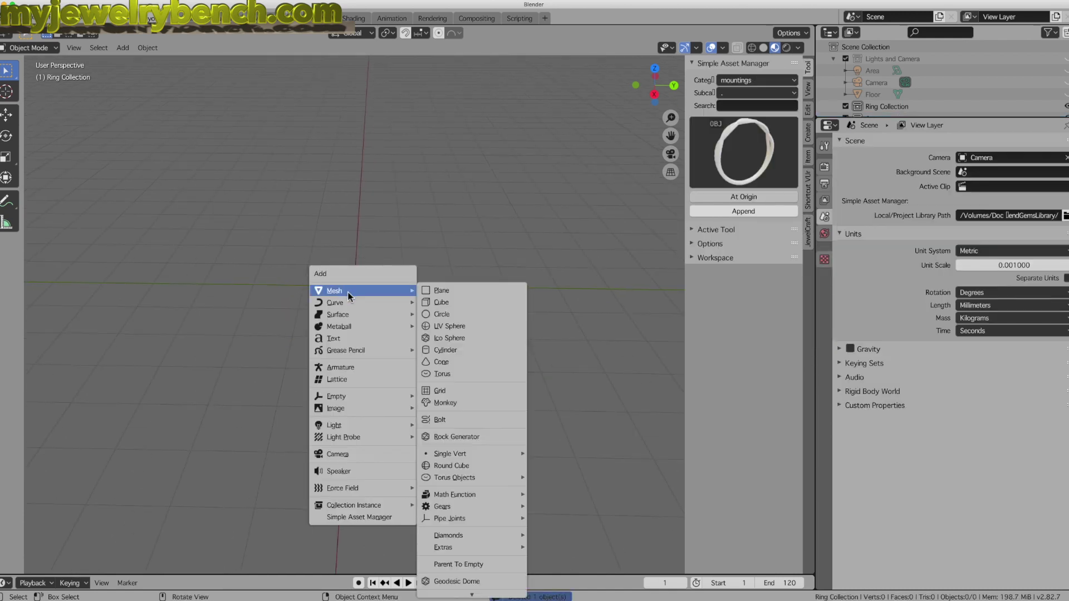
left_click(456, 339)
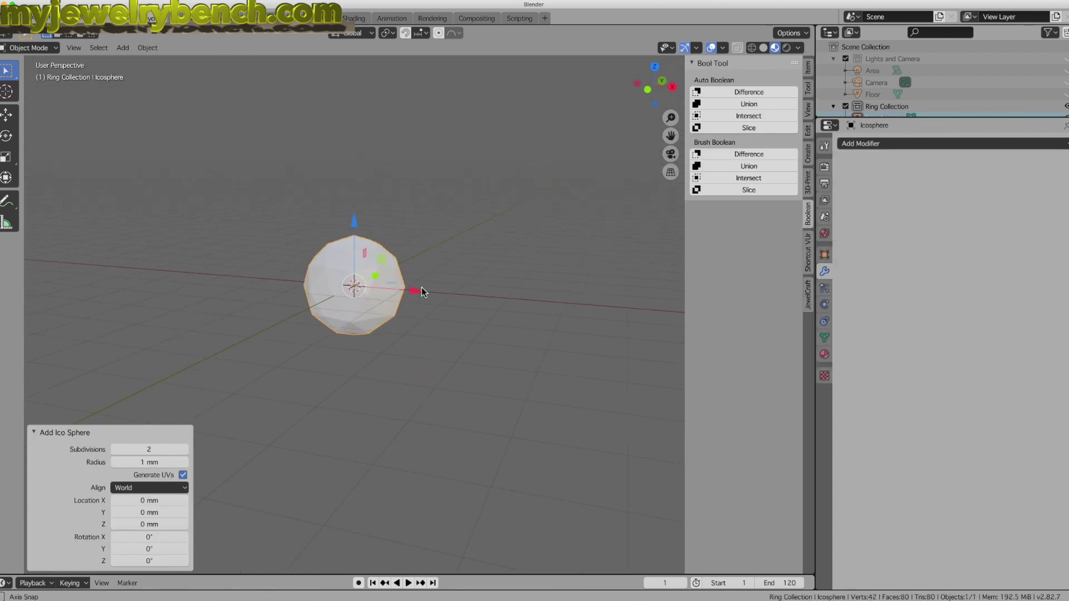
left_click(116, 450)
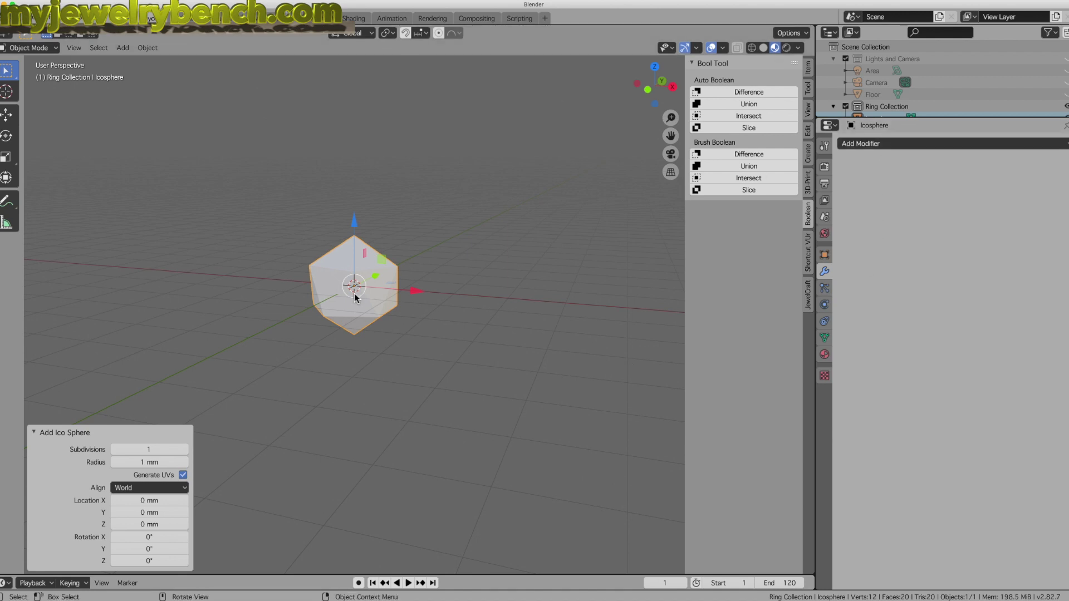
key("s")
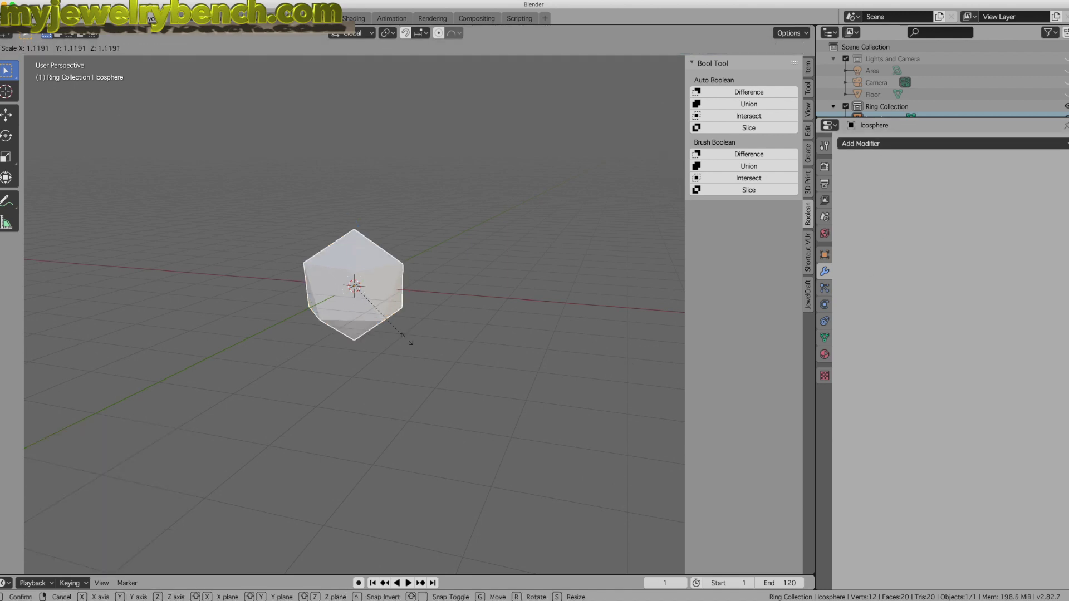
left_click(536, 393)
scroll(404, 339, "down", 2)
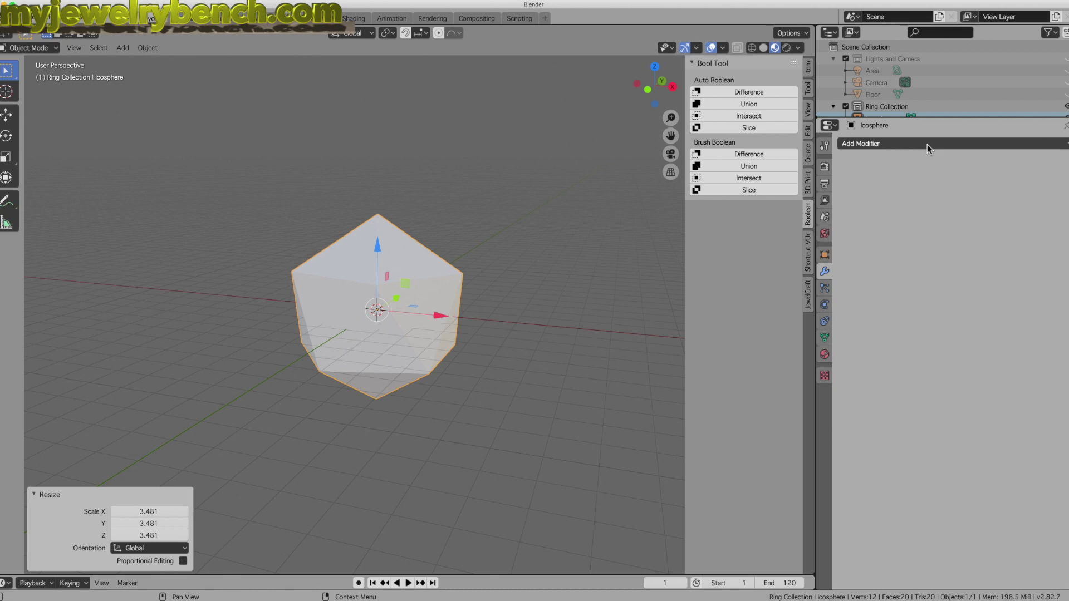
Add Wireframe, Solidify and Subdivision modifiers, in that order, to the ico sphere.
left_click(927, 145)
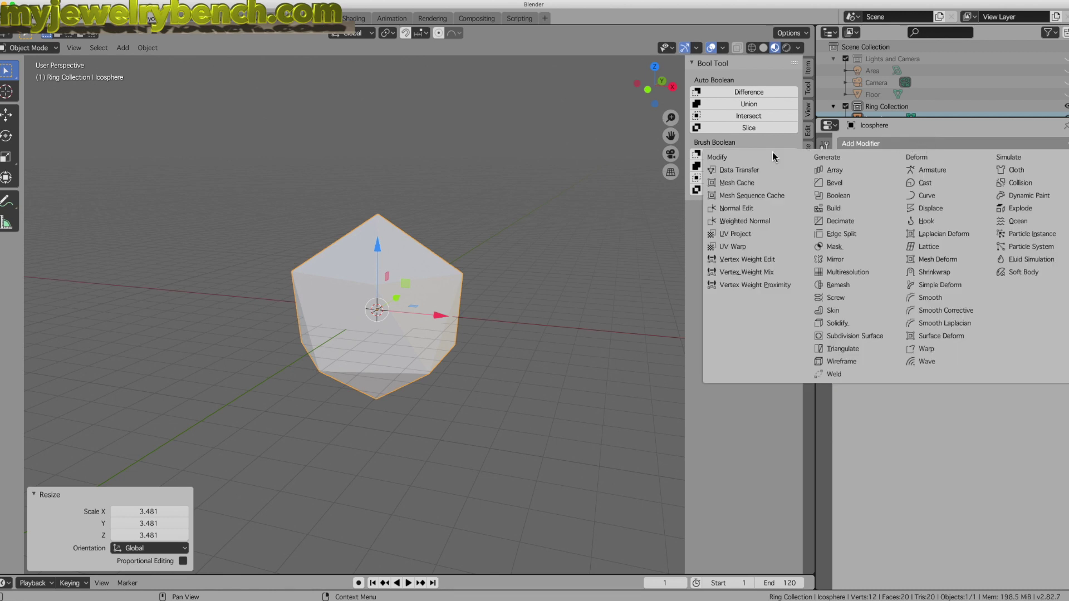
left_click(836, 363)
left_click(888, 170)
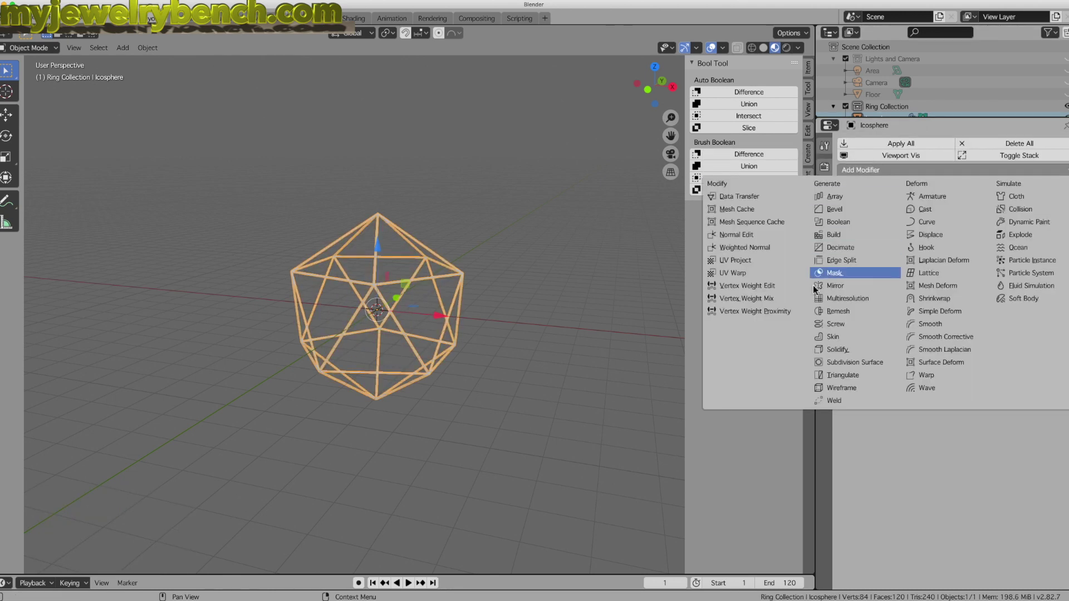
left_click(837, 349)
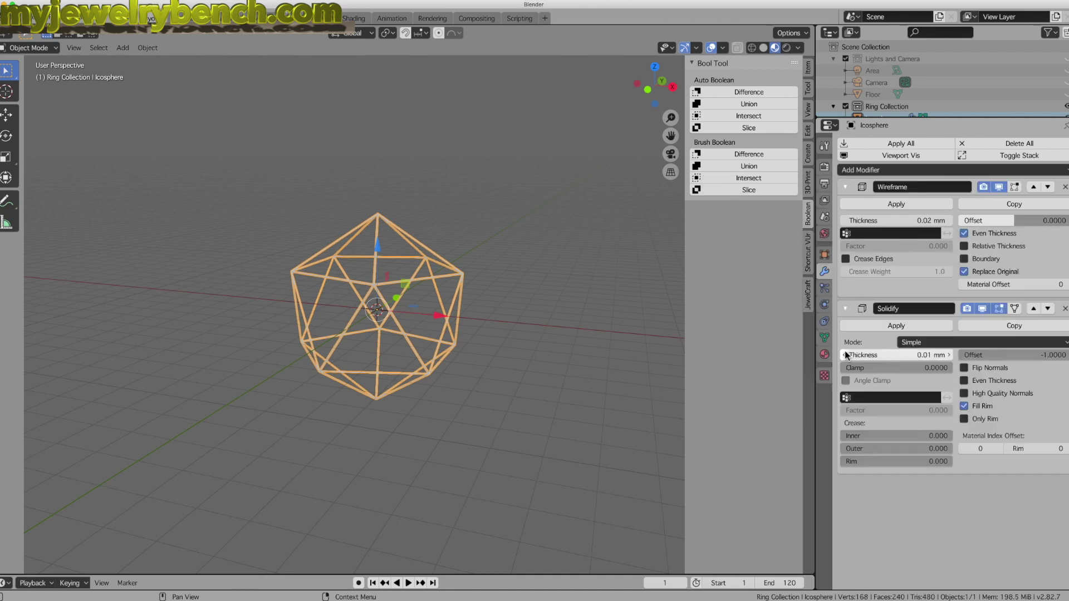
left_click(871, 170)
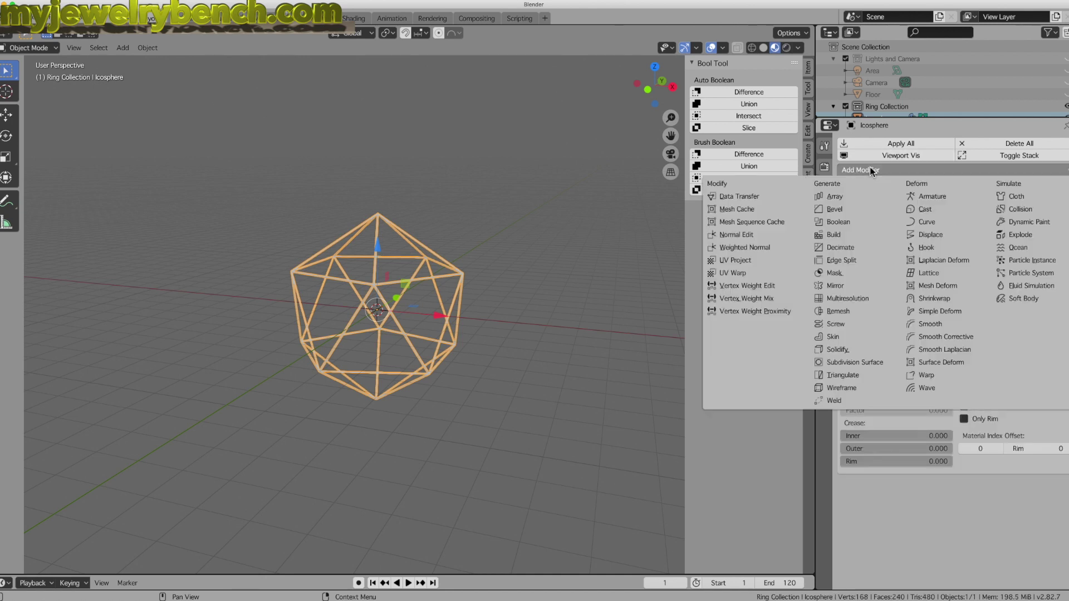
left_click(855, 362)
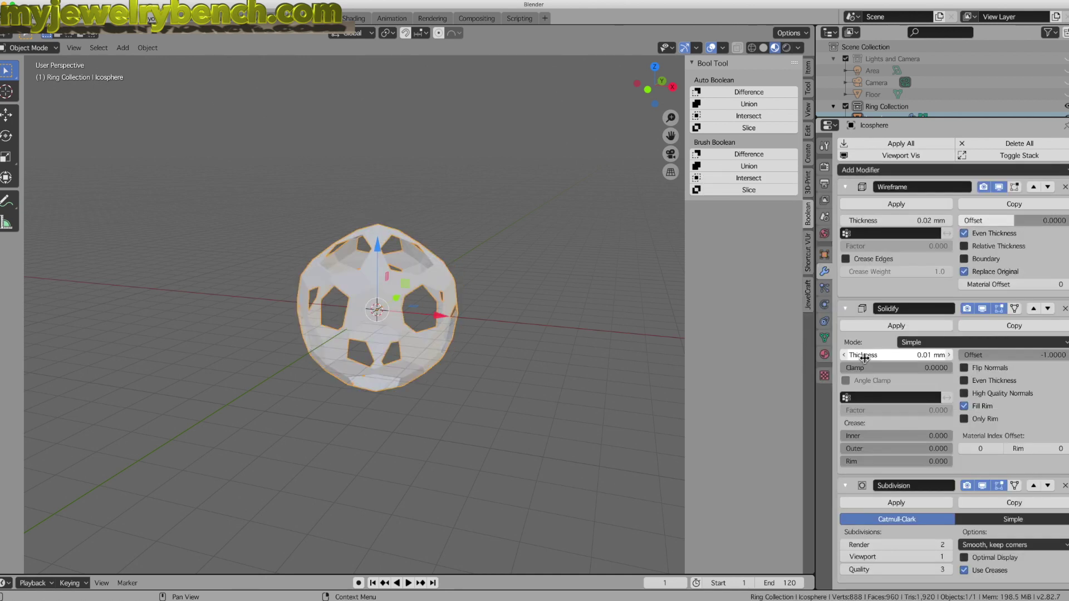
Set the ico sphere's Subdivision levels to 4 for both Render and Viewport.
left_click(949, 545)
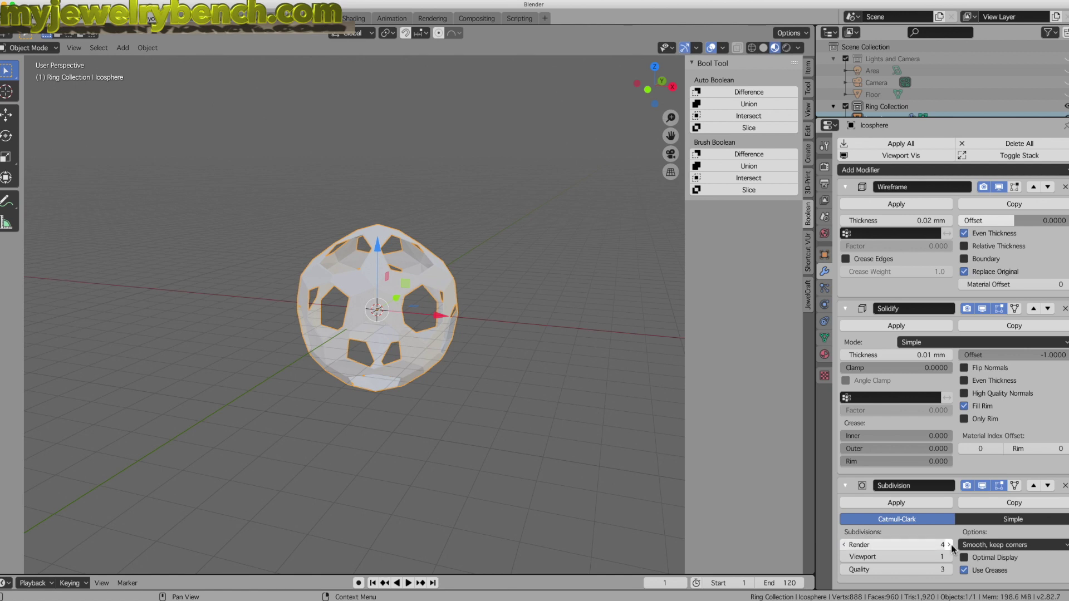
left_click(950, 544)
left_click(949, 557)
left_click(949, 557)
left_click(949, 557)
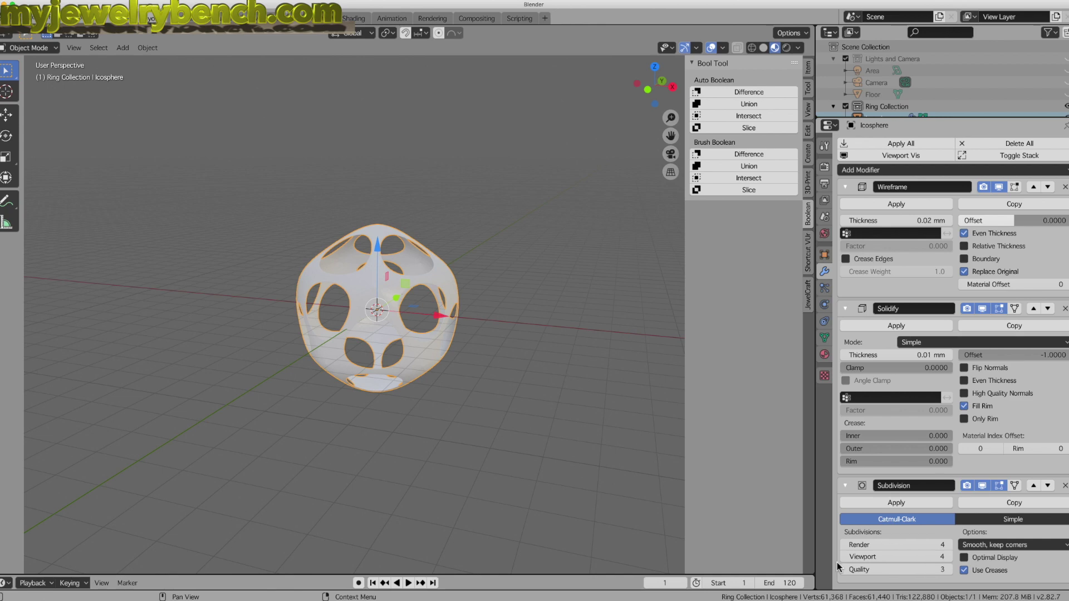
Enable Boundary on the ico sphere's Wireframe modifier, set its thickness to 0.144 mm and the Solidify thickness to -0.066 mm.
middle_click_drag(357, 295, 324, 309)
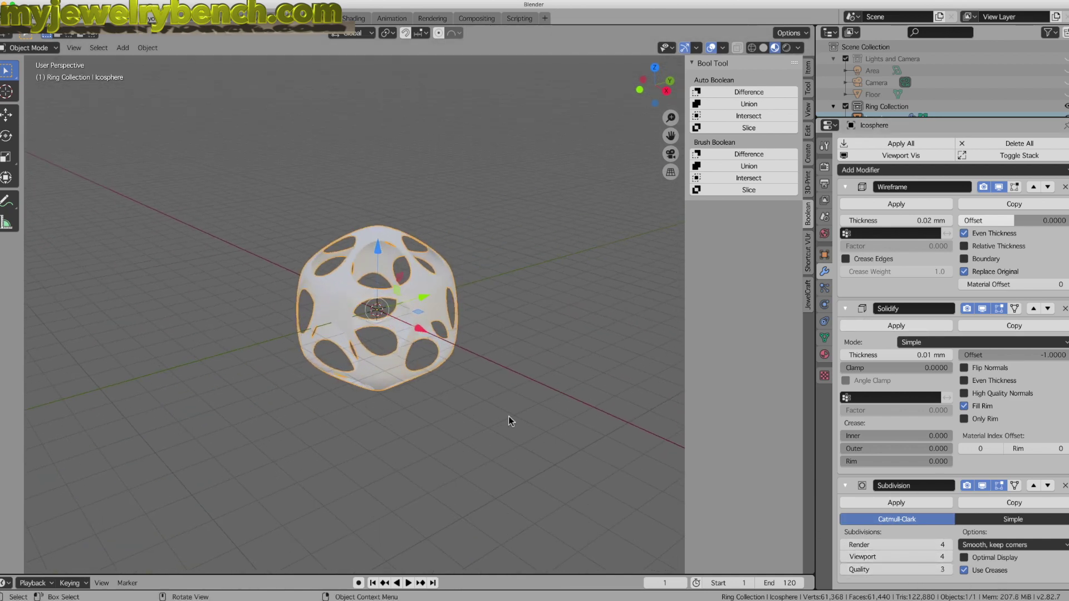
left_click(964, 259)
left_click_drag(882, 225, 879, 224)
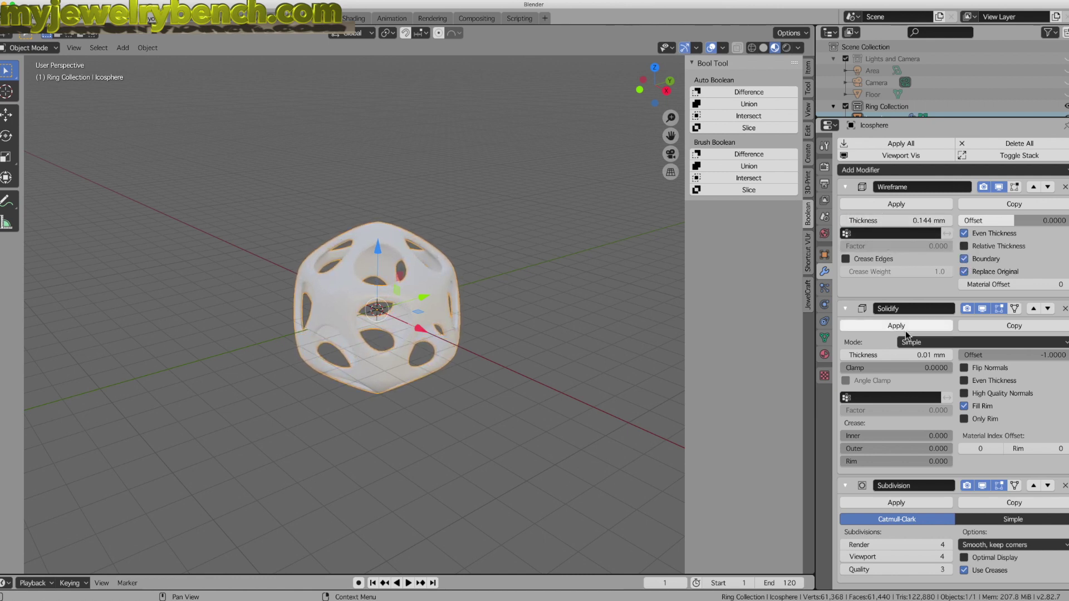
left_click_drag(880, 355, 846, 355)
Try the Solidify modifier's Flip Normals and Only Rim options, leaving both switched off.
left_click(965, 369)
left_click(965, 368)
left_click(965, 368)
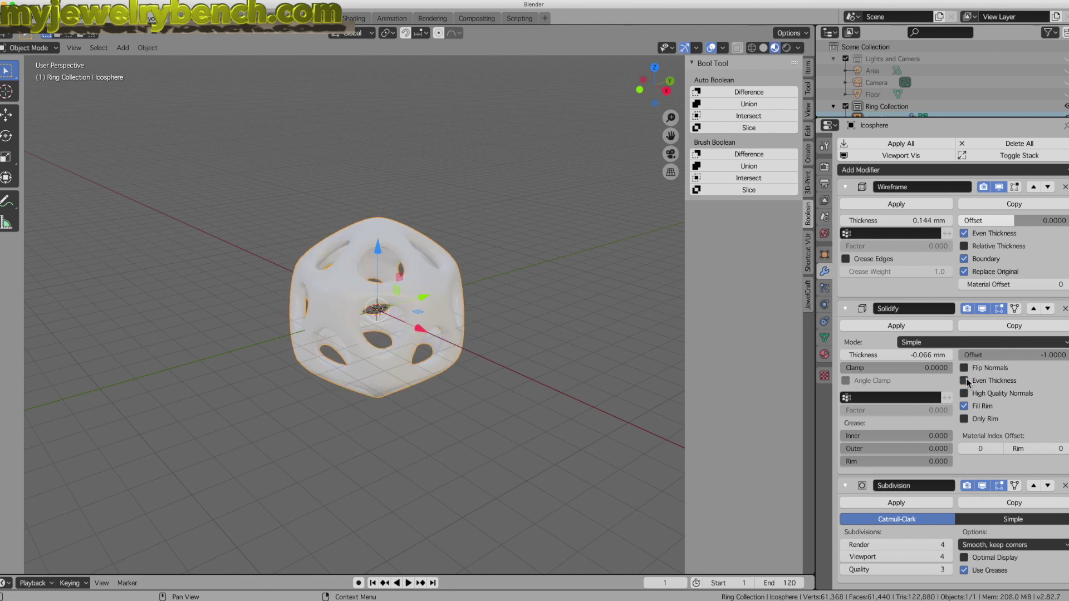
left_click(964, 368)
left_click(965, 368)
left_click(965, 420)
left_click(965, 420)
Move the Solidify modifier above Wireframe on the ico sphere and inspect the openwork up close.
middle_click_drag(449, 346, 875, 347)
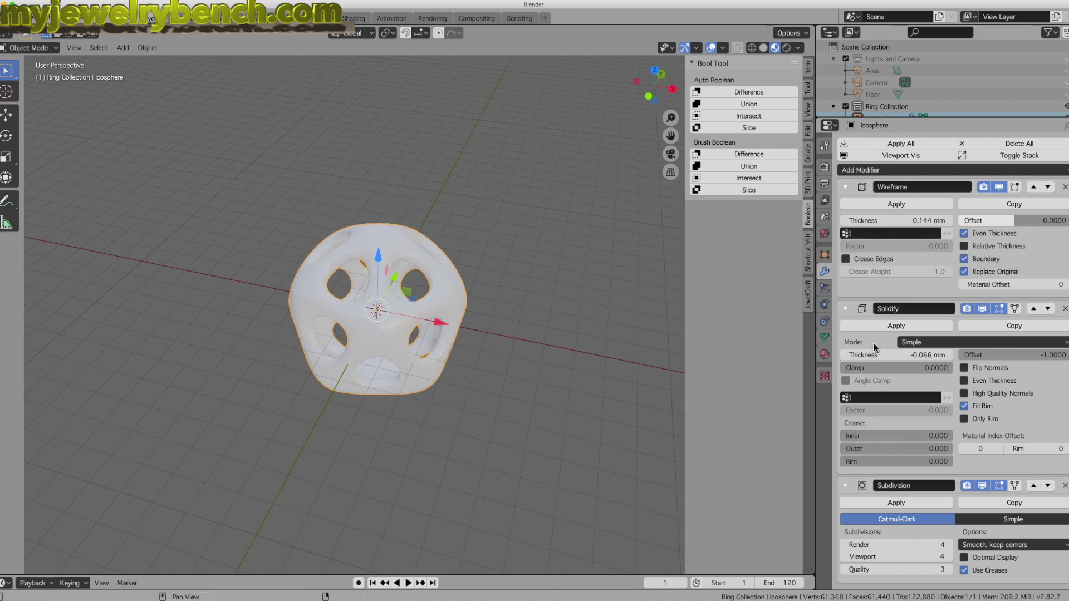
left_click(1034, 309)
middle_click_drag(456, 282, 377, 236)
scroll(409, 259, "up", 4)
middle_click_drag(444, 246, 505, 259)
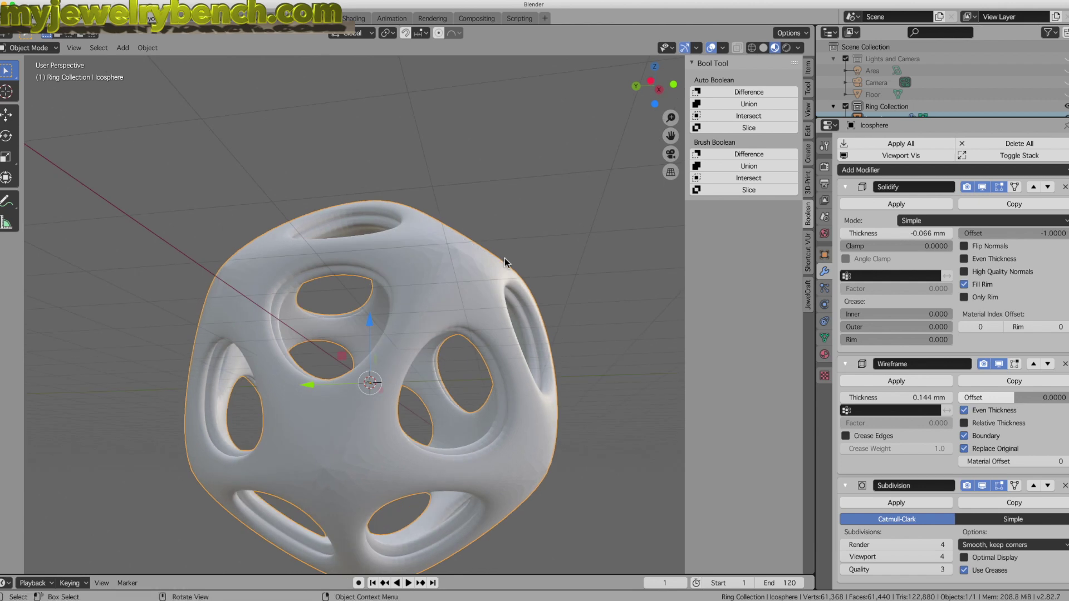
Return the Solidify modifier to its place between Wireframe and Subdivision and view the ico sphere from several sides.
left_click(1048, 186)
middle_click_drag(449, 351, 423, 388)
scroll(377, 366, "down", 2)
scroll(423, 388, "down", 1)
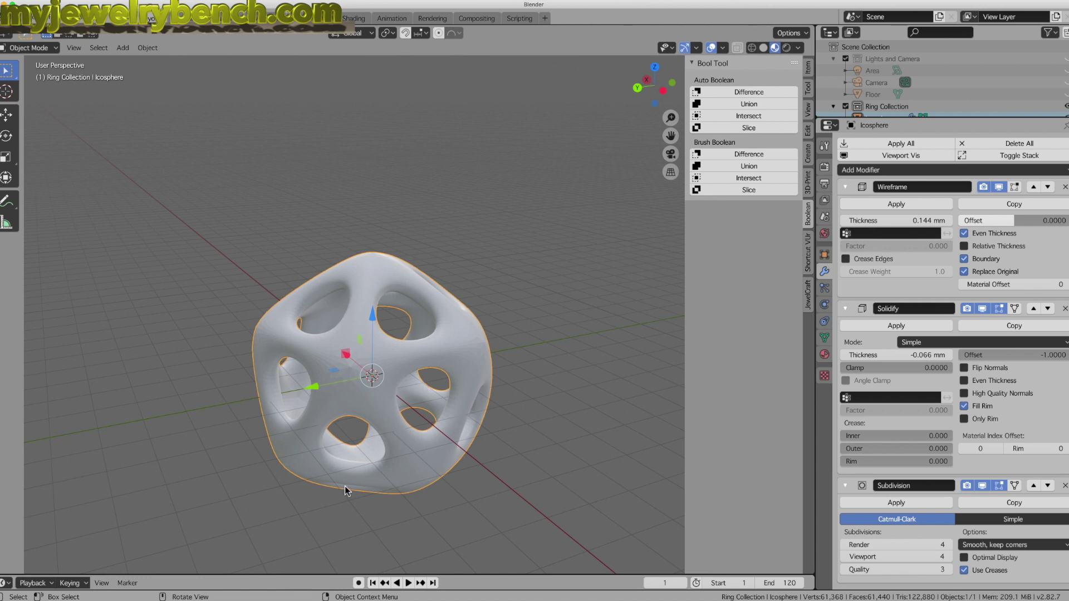
scroll(242, 255, "down", 2)
middle_click_drag(273, 296, 409, 321)
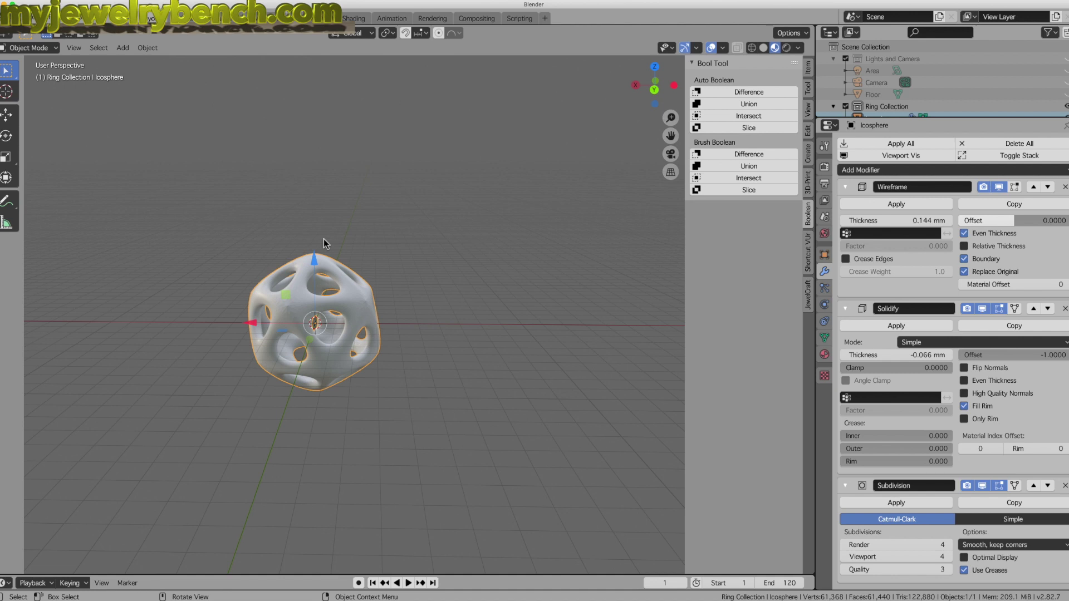